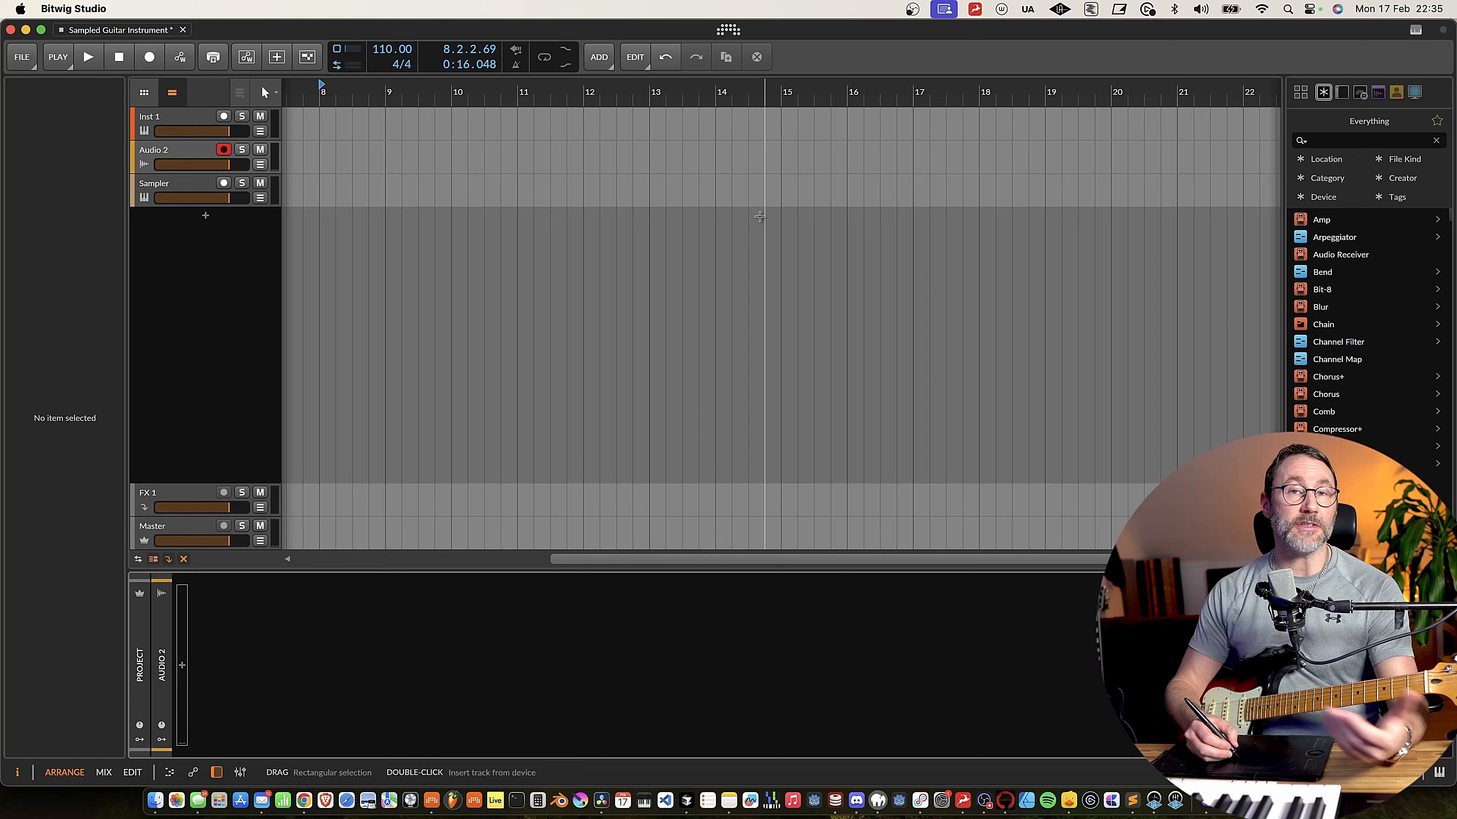
- Check the audio device and input busses in the settings, and set the Audio 2 track's input to Stereo In 7
click(729, 32)
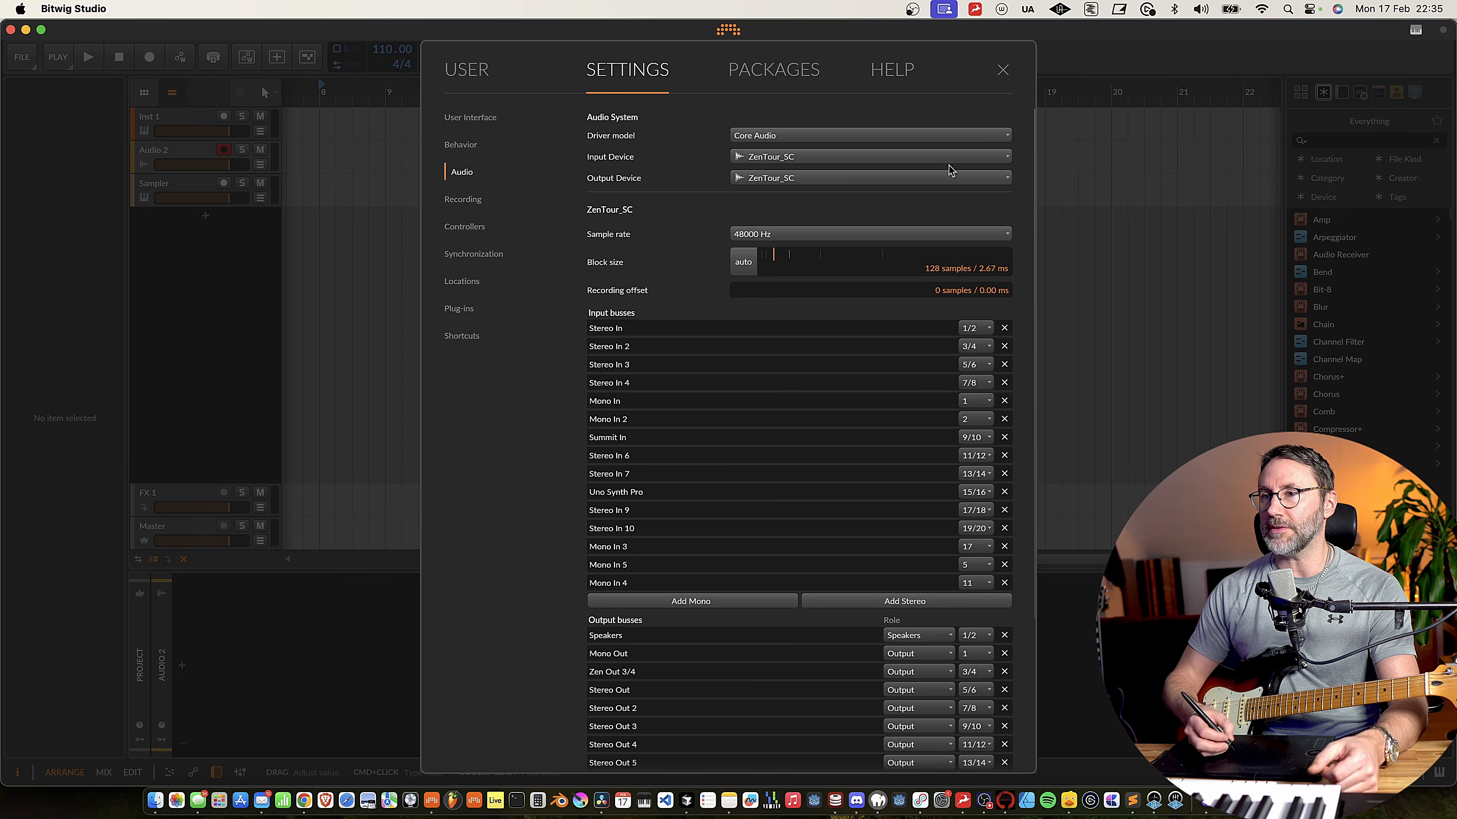
click(1004, 69)
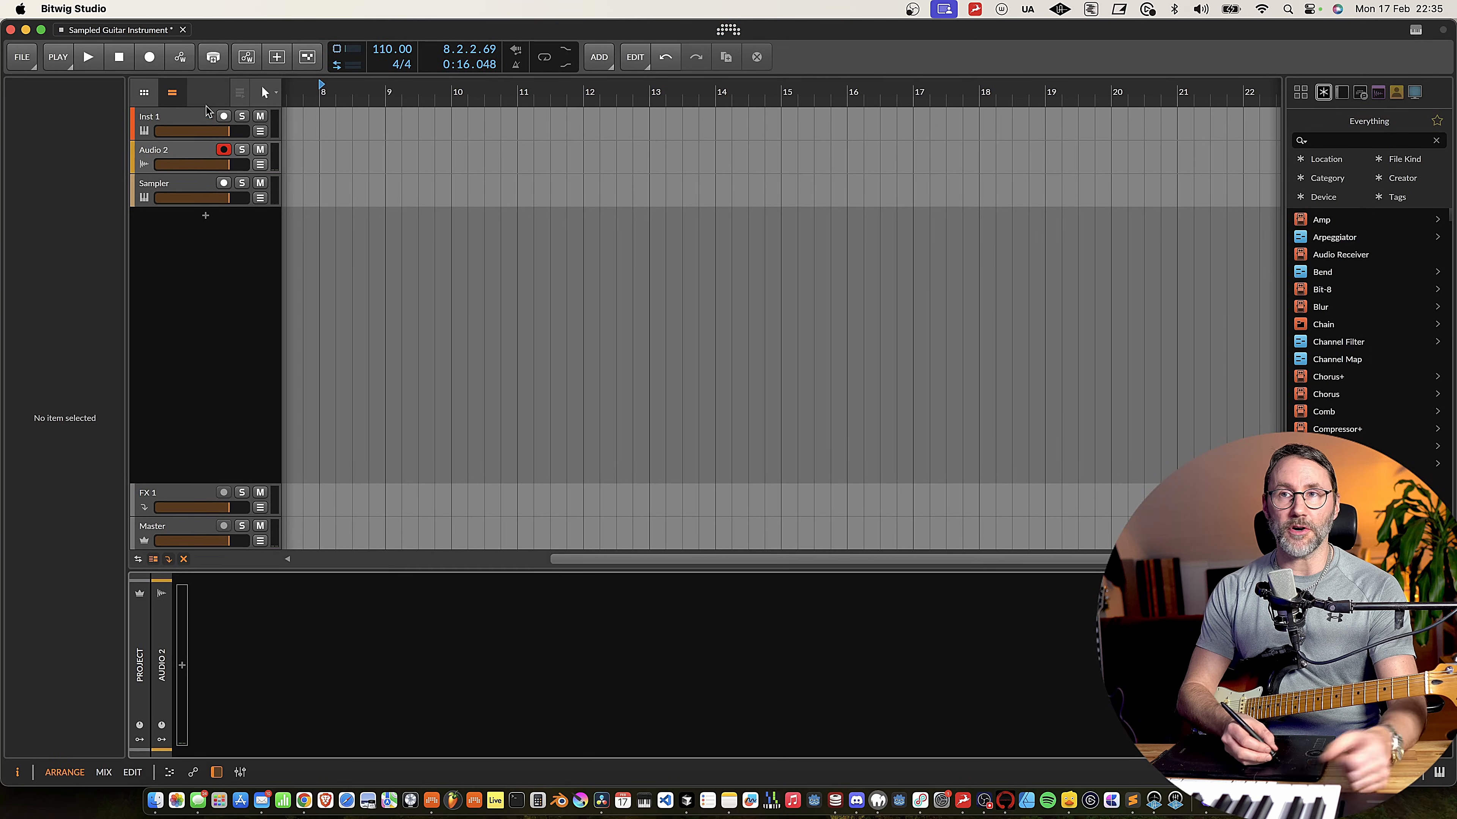
click(183, 152)
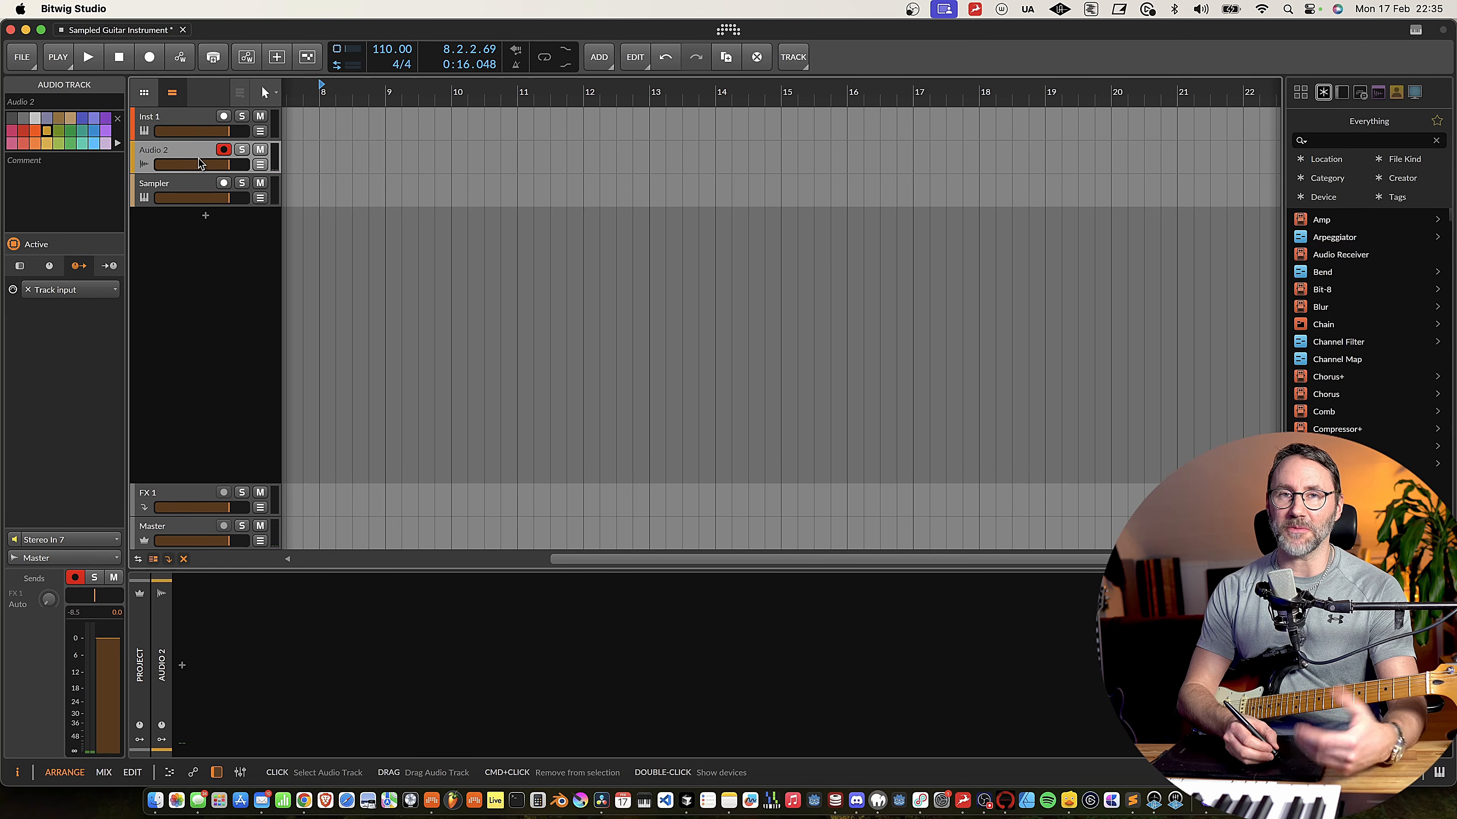
click(87, 542)
mouse_move(93, 533)
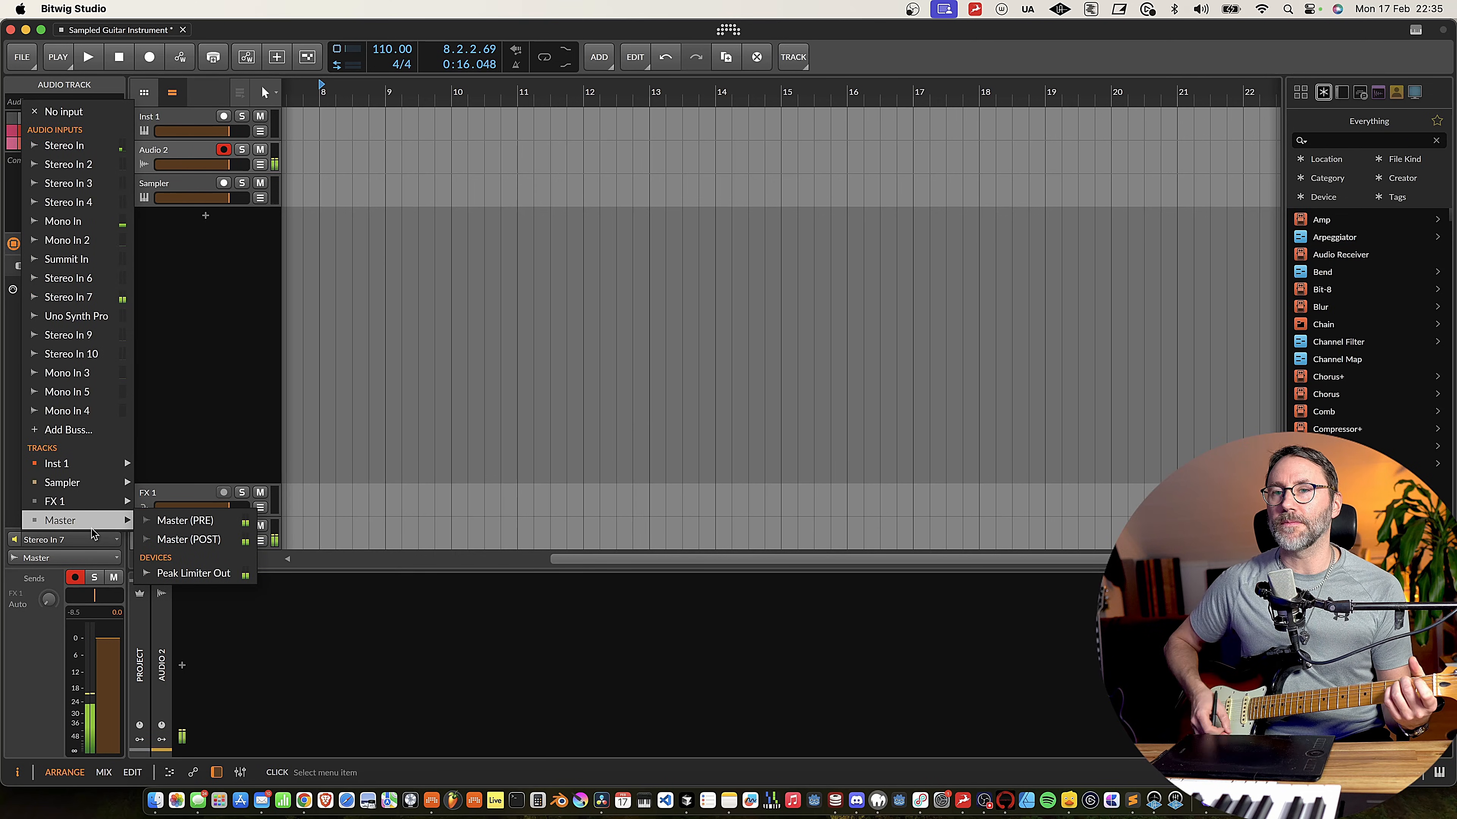
click(76, 298)
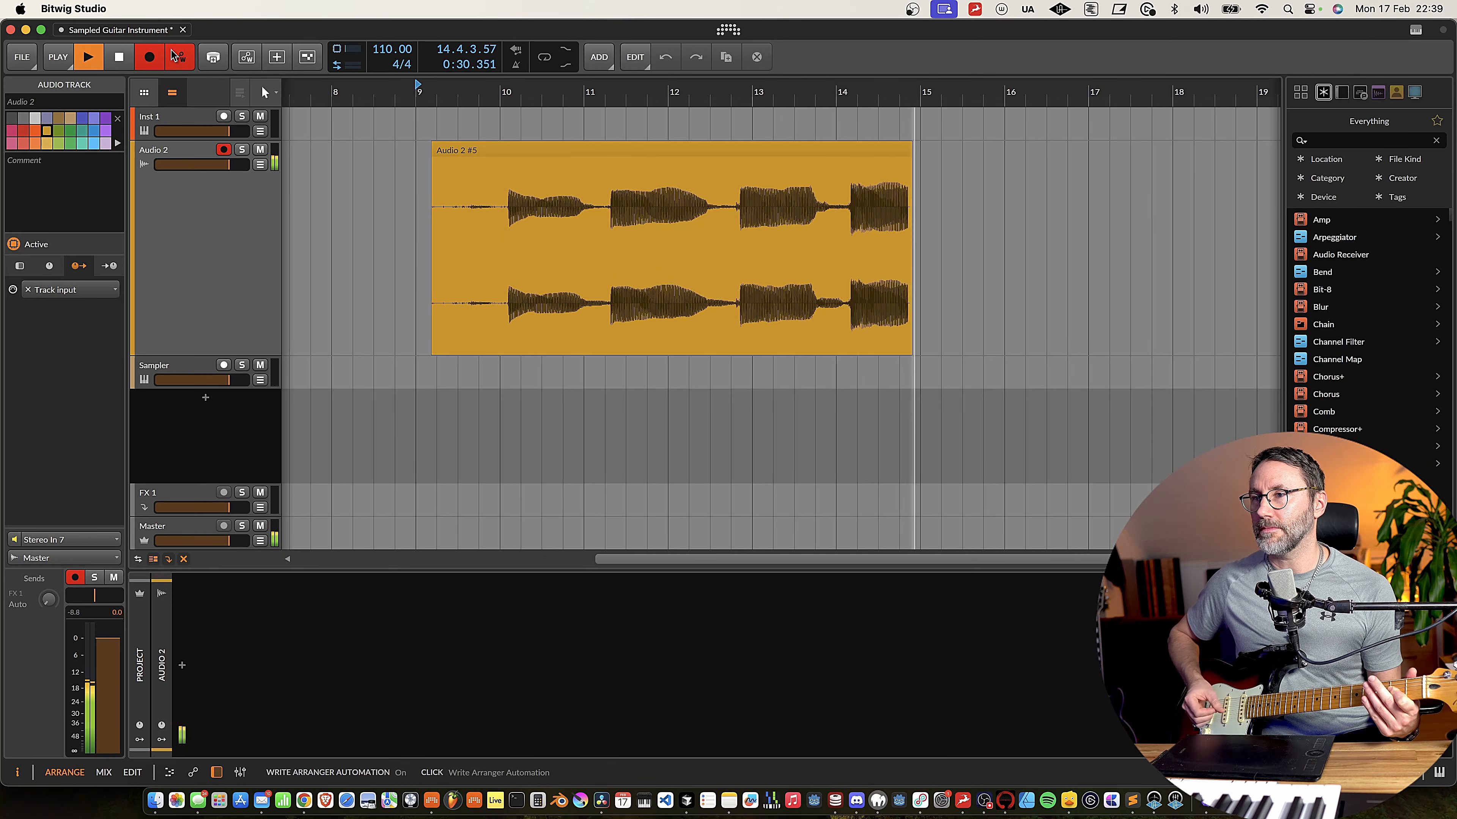
- Stop the recording and trim the Audio 2 clip to start at the first guitar note and end as the last note fades out
key(space)
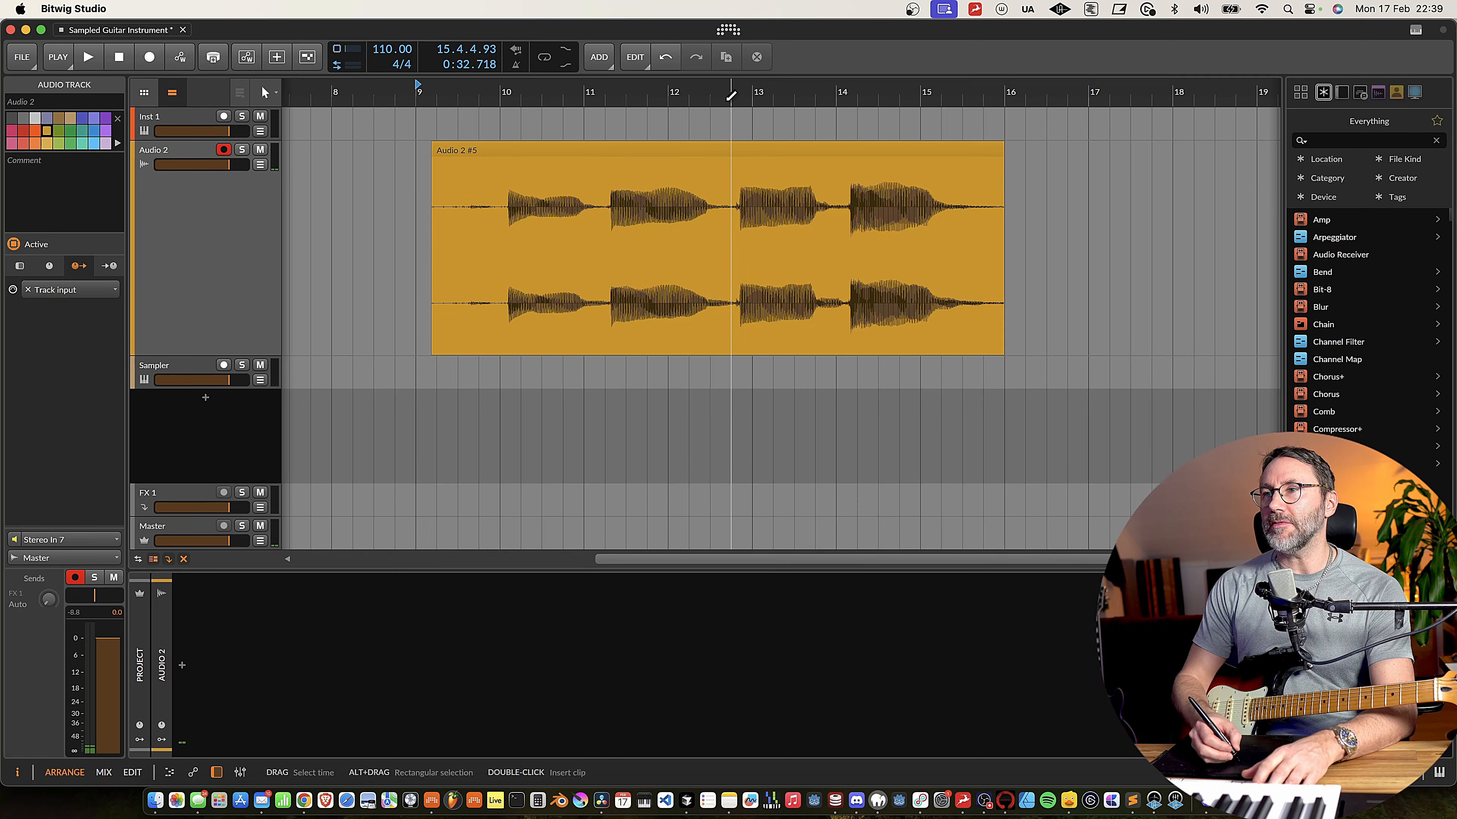
mouse_move(710, 93)
mouse_down()
mouse_move(689, 129)
mouse_move(649, 93)
mouse_move(696, 79)
mouse_up()
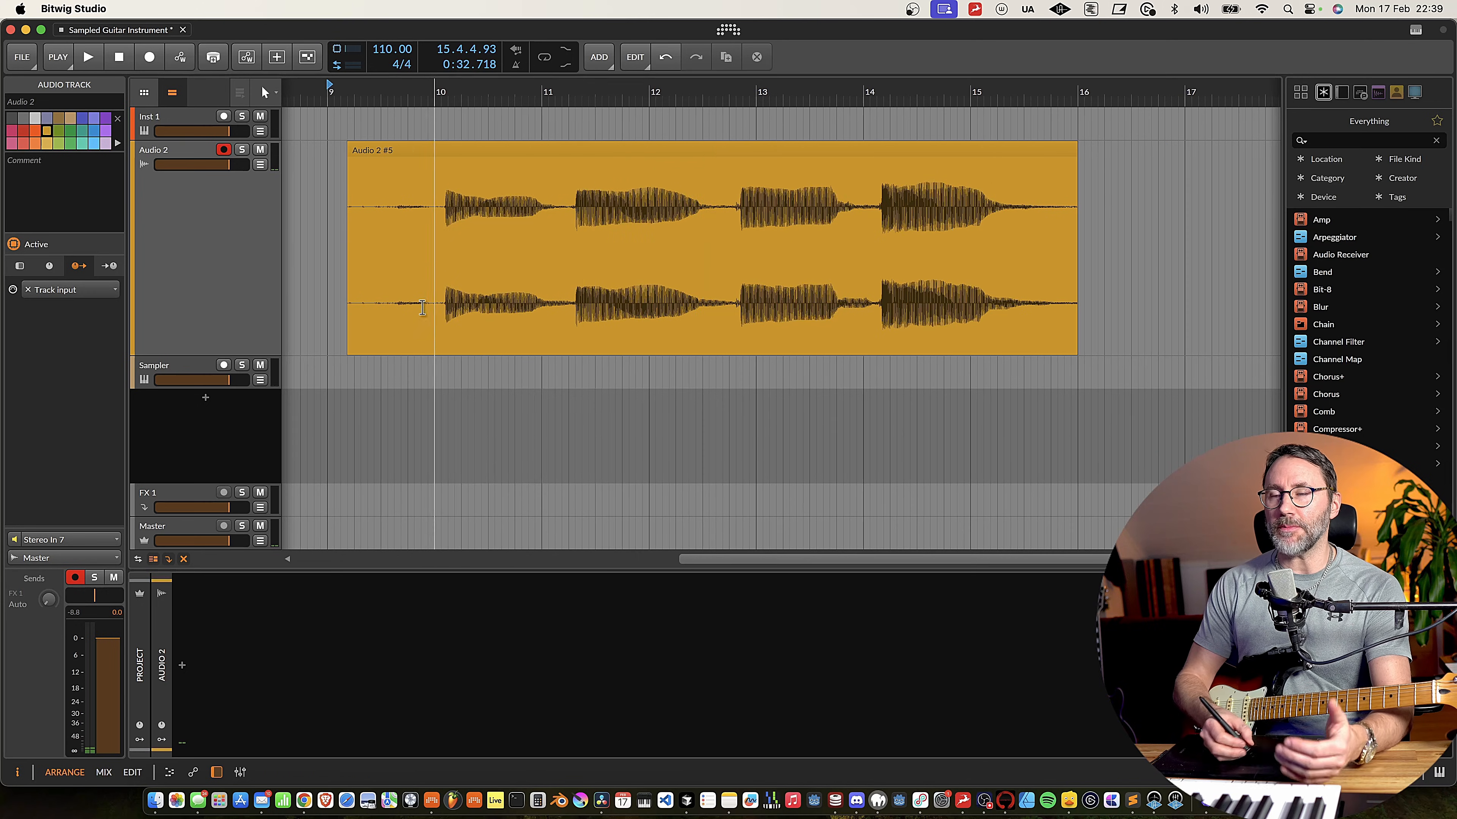
drag(350, 148, 443, 148)
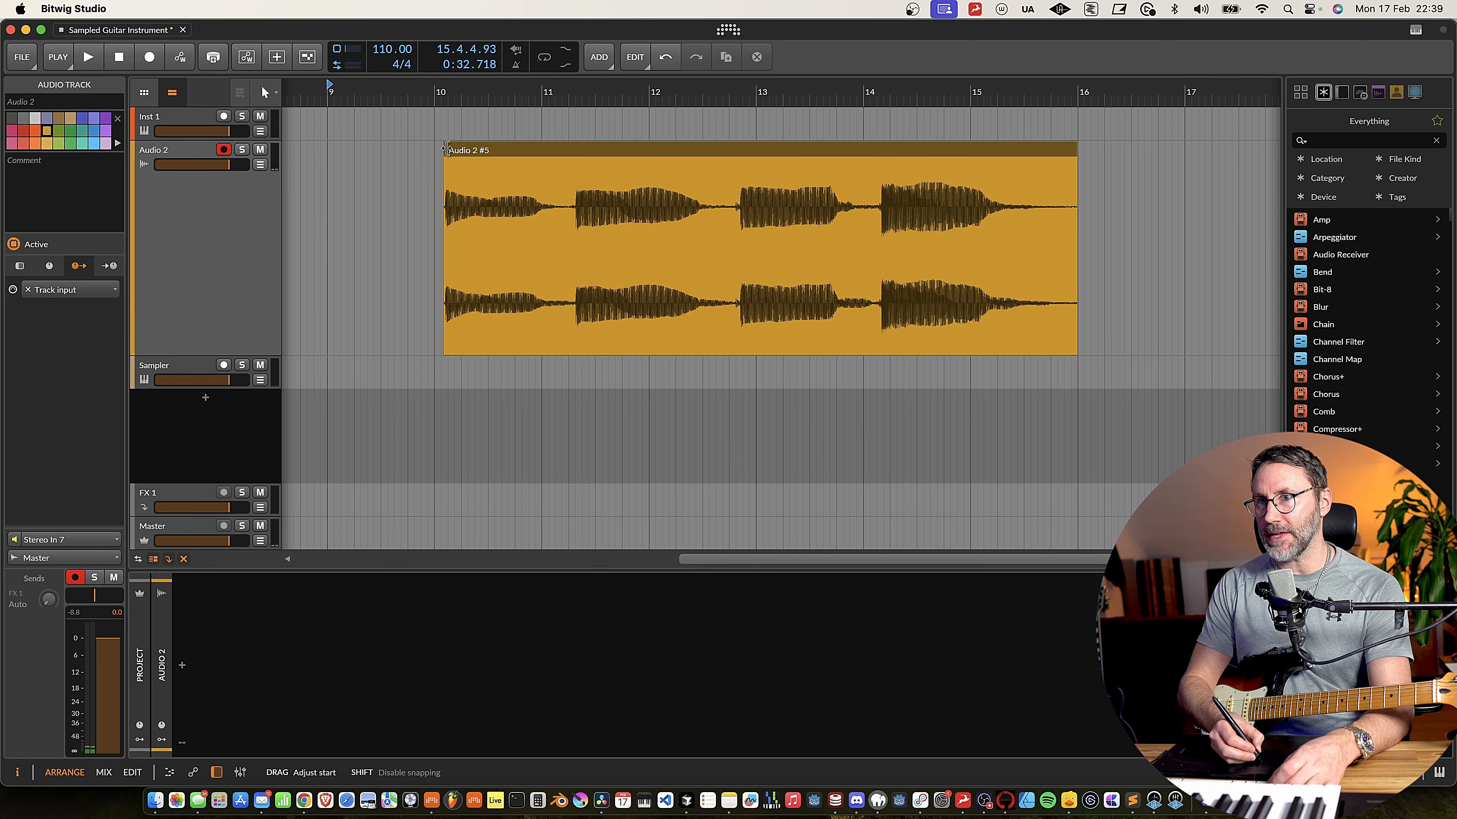
drag(447, 147, 427, 150)
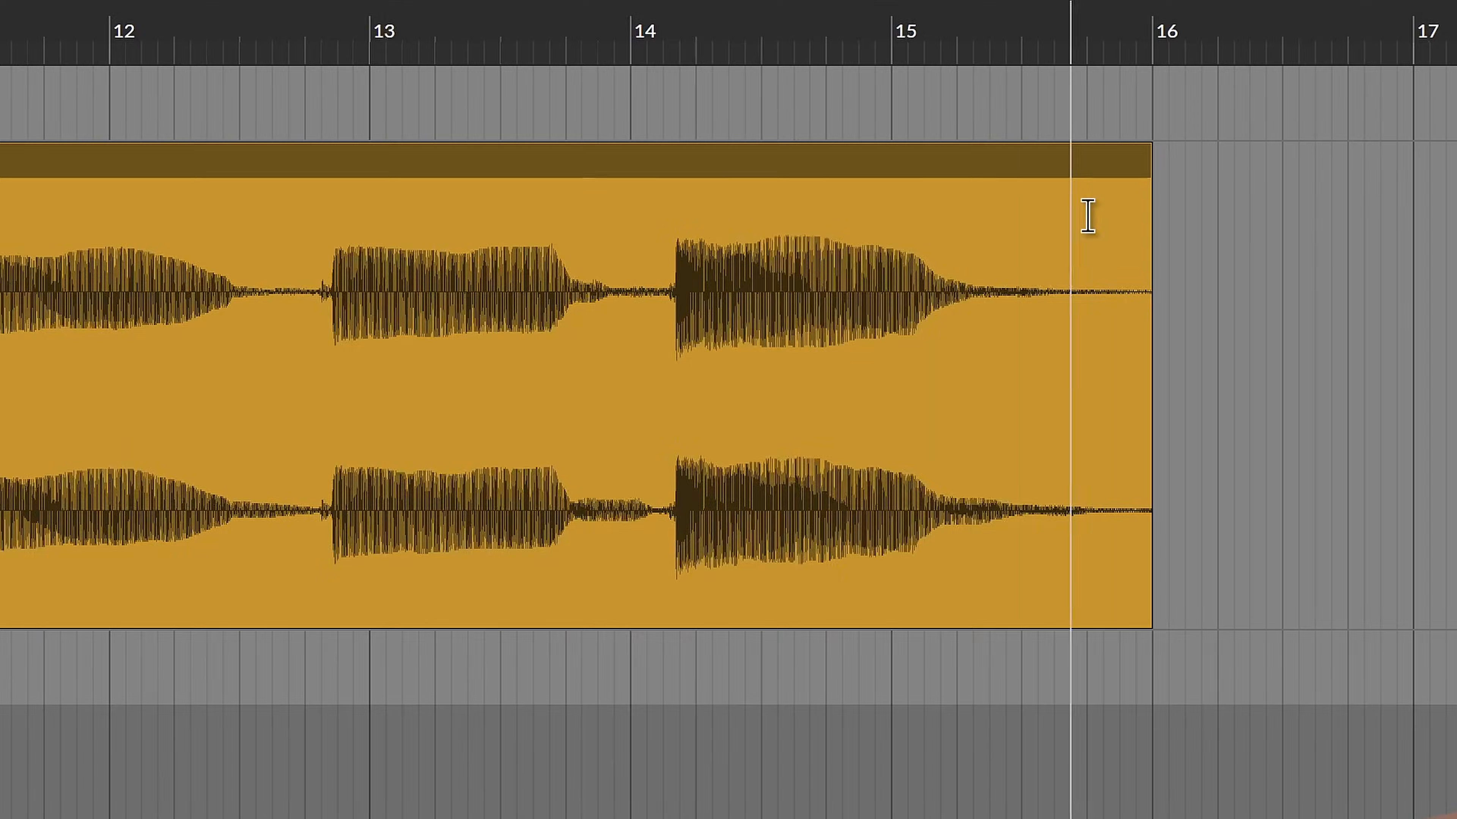
drag(1141, 154, 1083, 150)
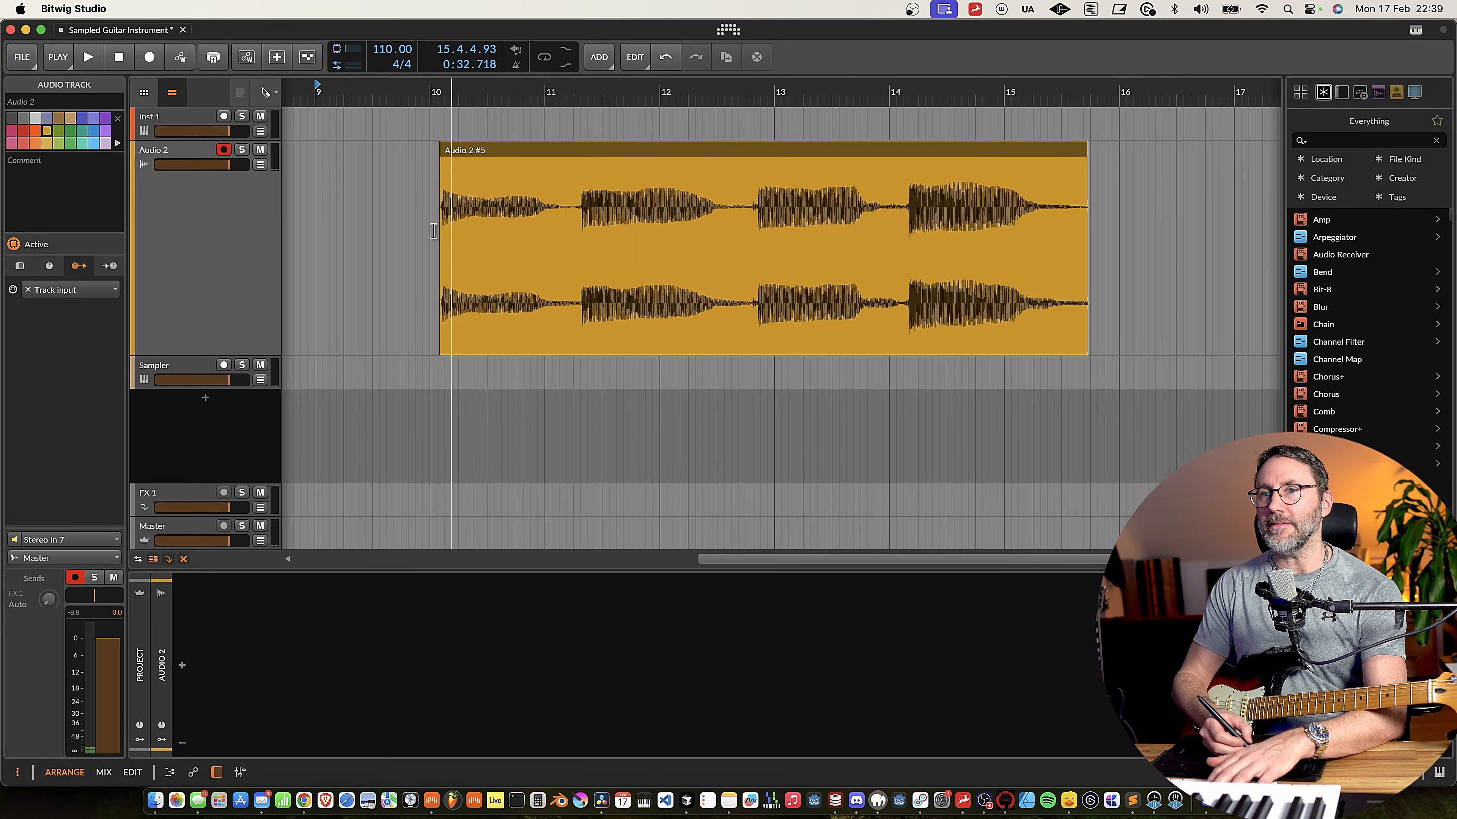
- Split the Audio 2 clip with the Knife tool just before the second, third and fourth guitar notes
click(272, 94)
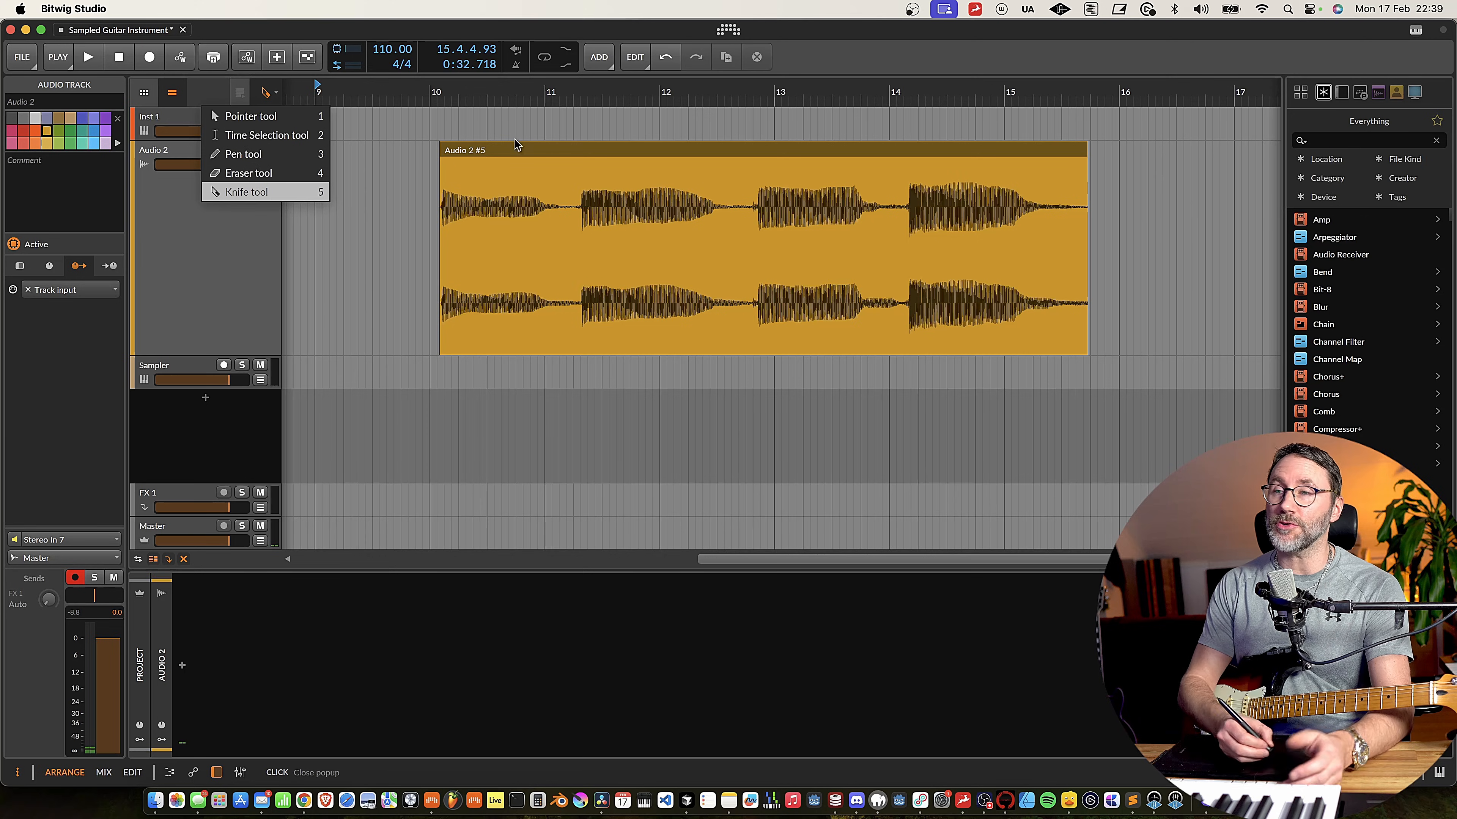
click(730, 33)
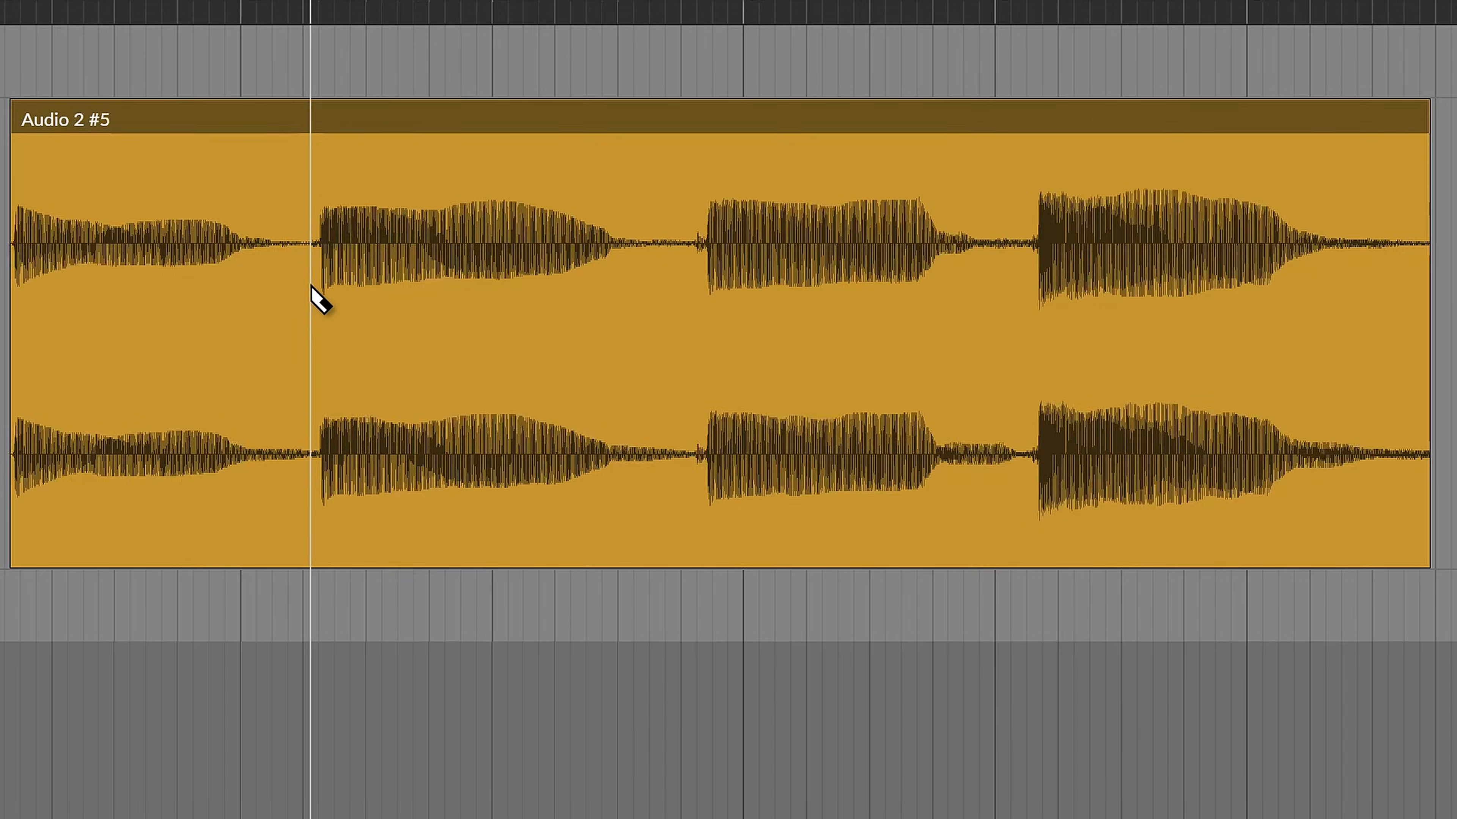
click(310, 287)
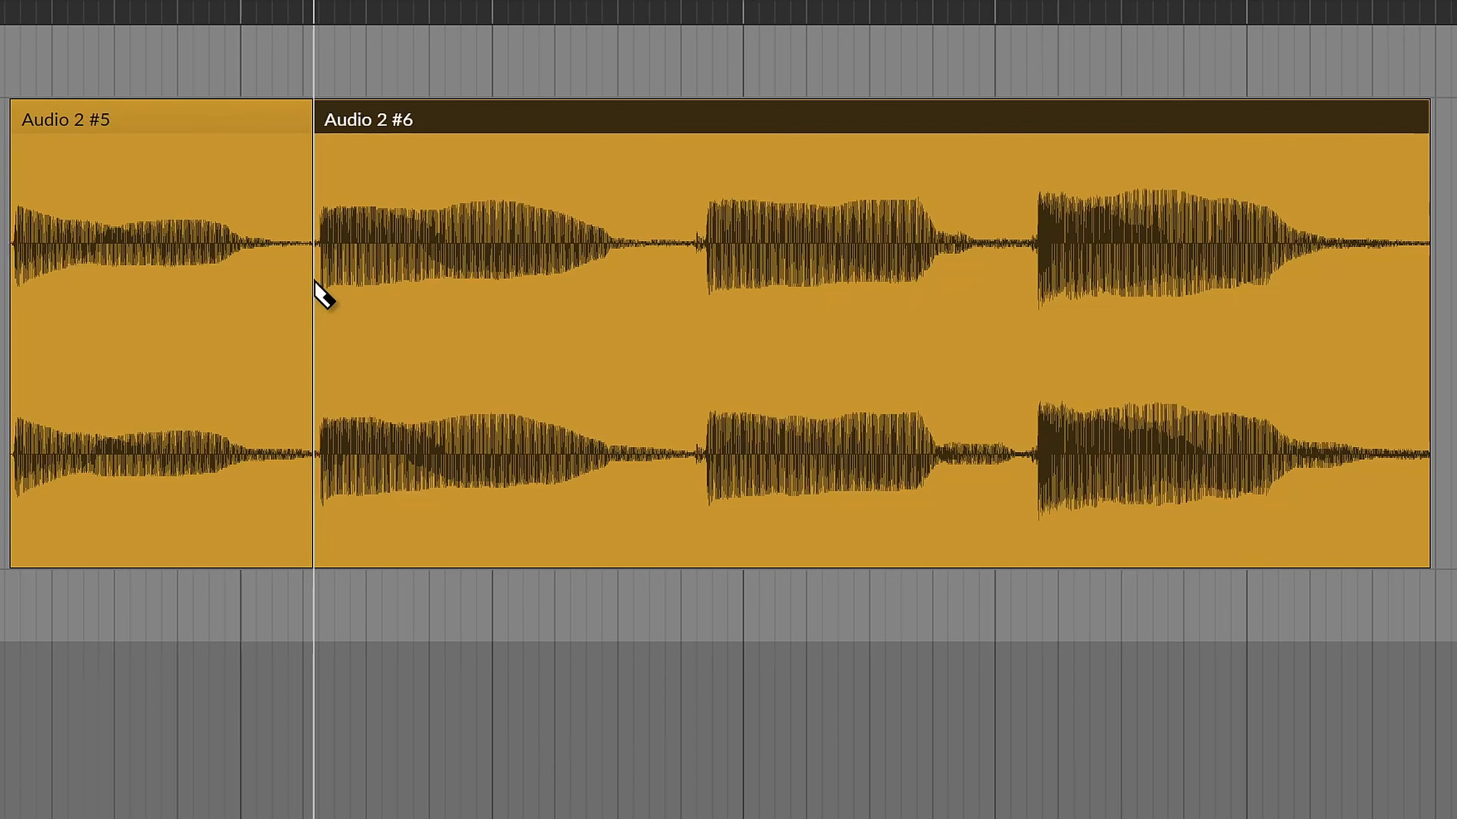
click(691, 267)
click(1033, 283)
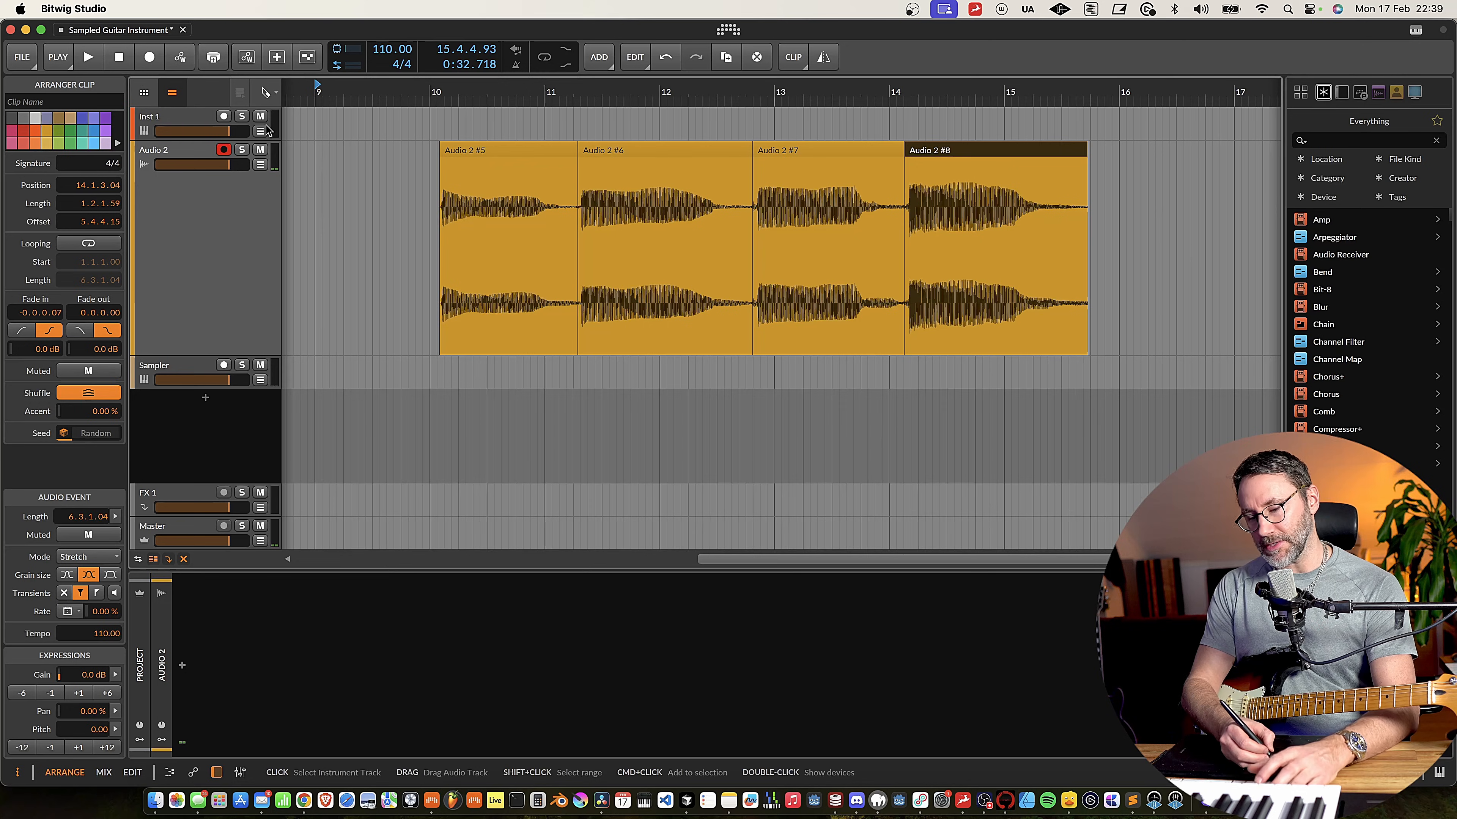
- Switch back to the Pointer tool and rename all four guitar clips together as Guitar
click(274, 93)
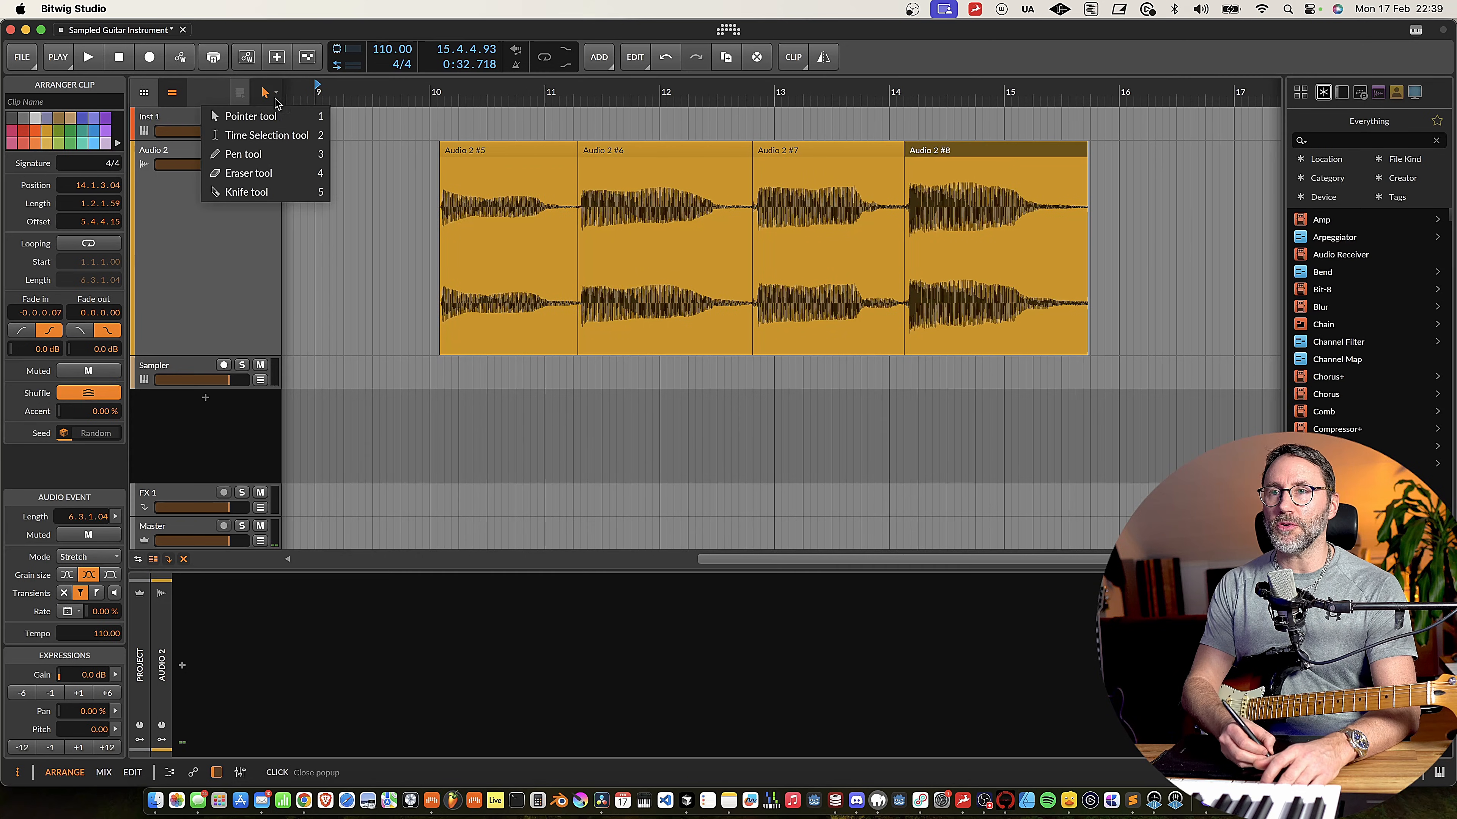
click(247, 120)
drag(378, 144, 415, 145)
click(1120, 152)
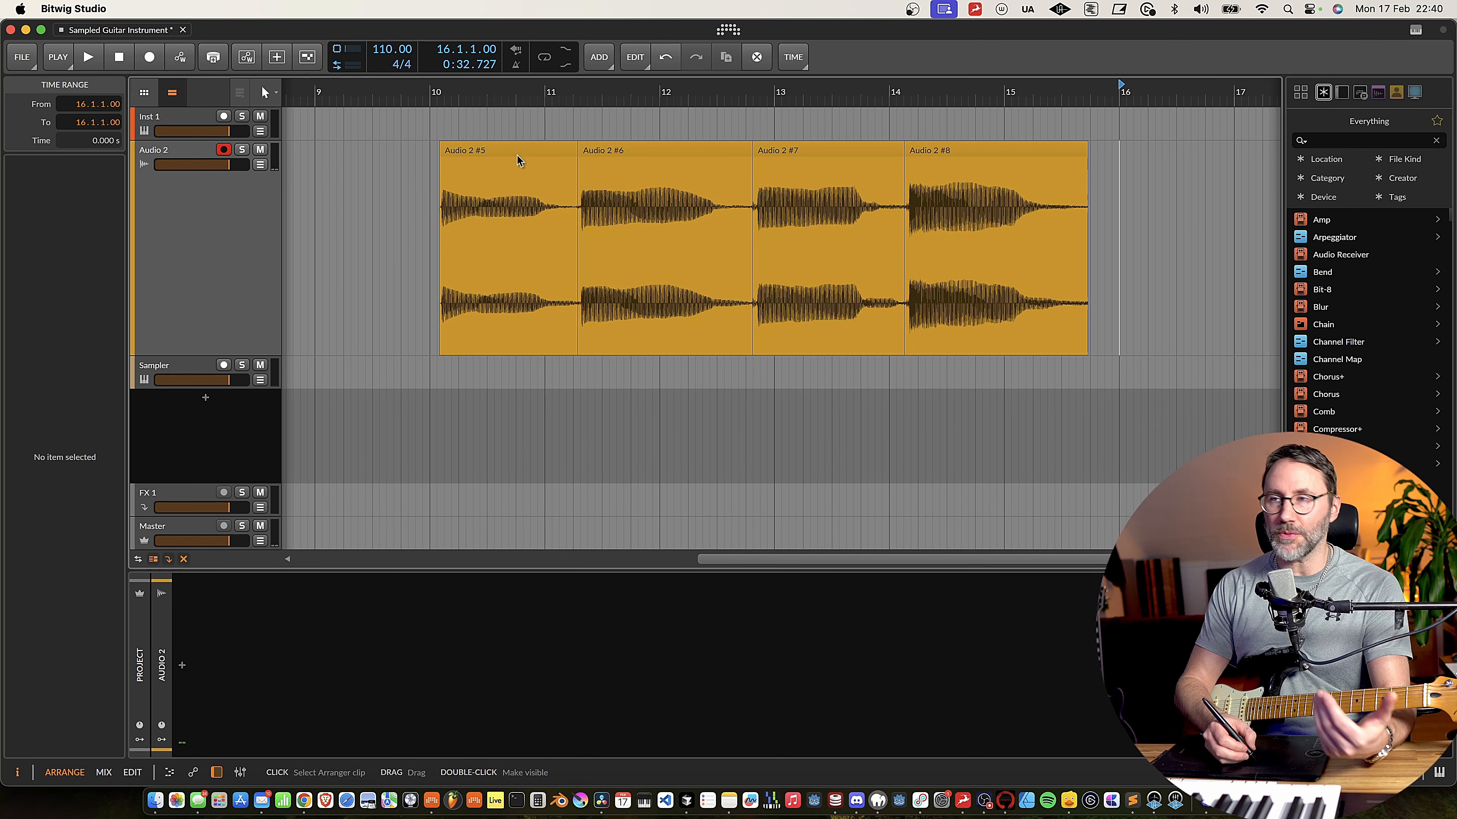
drag(1154, 151, 422, 221)
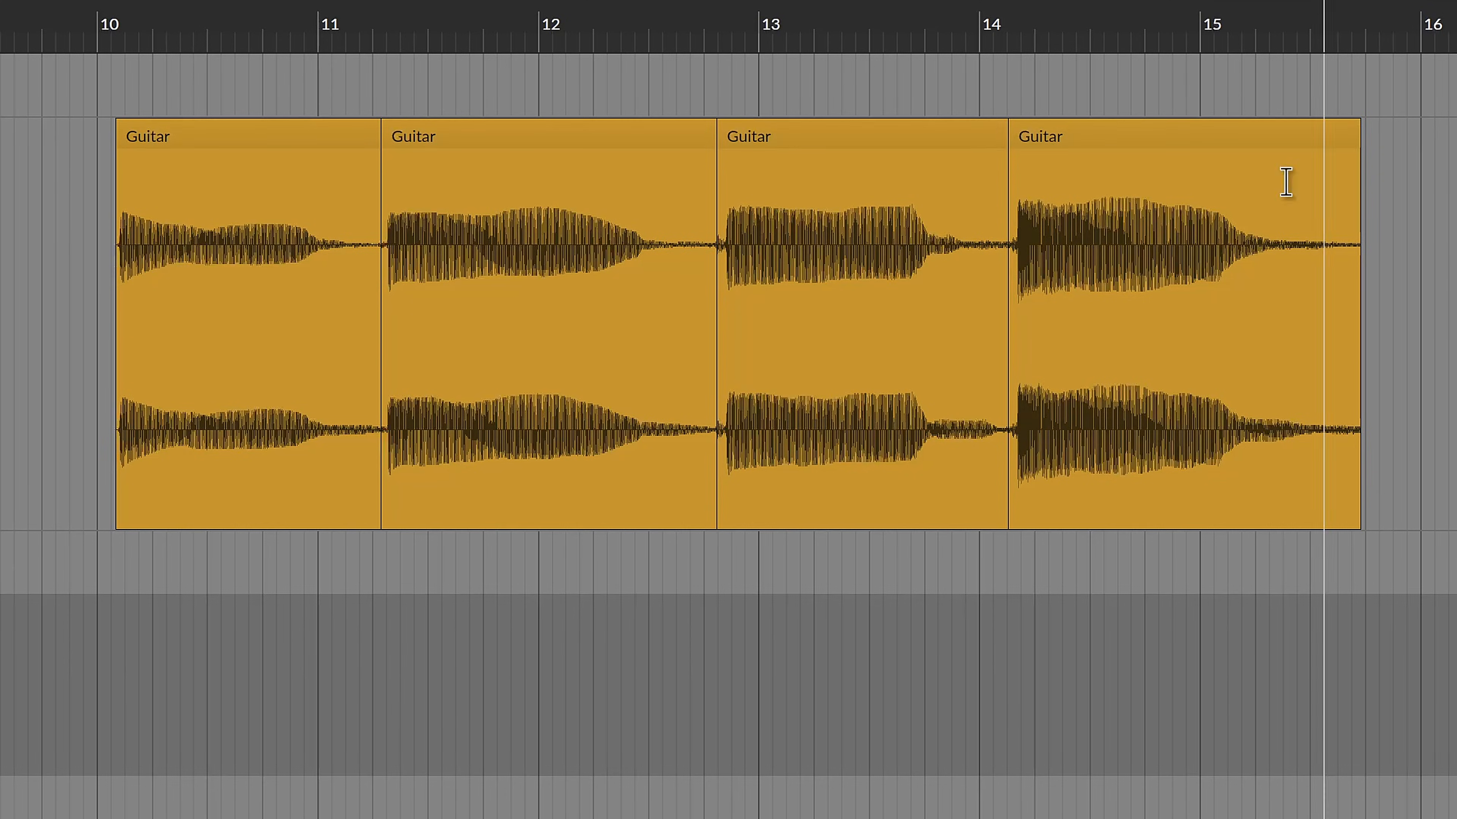
- Rename the first clip as Guitar A 1 and the second clip as Guitar A 2
click(167, 138)
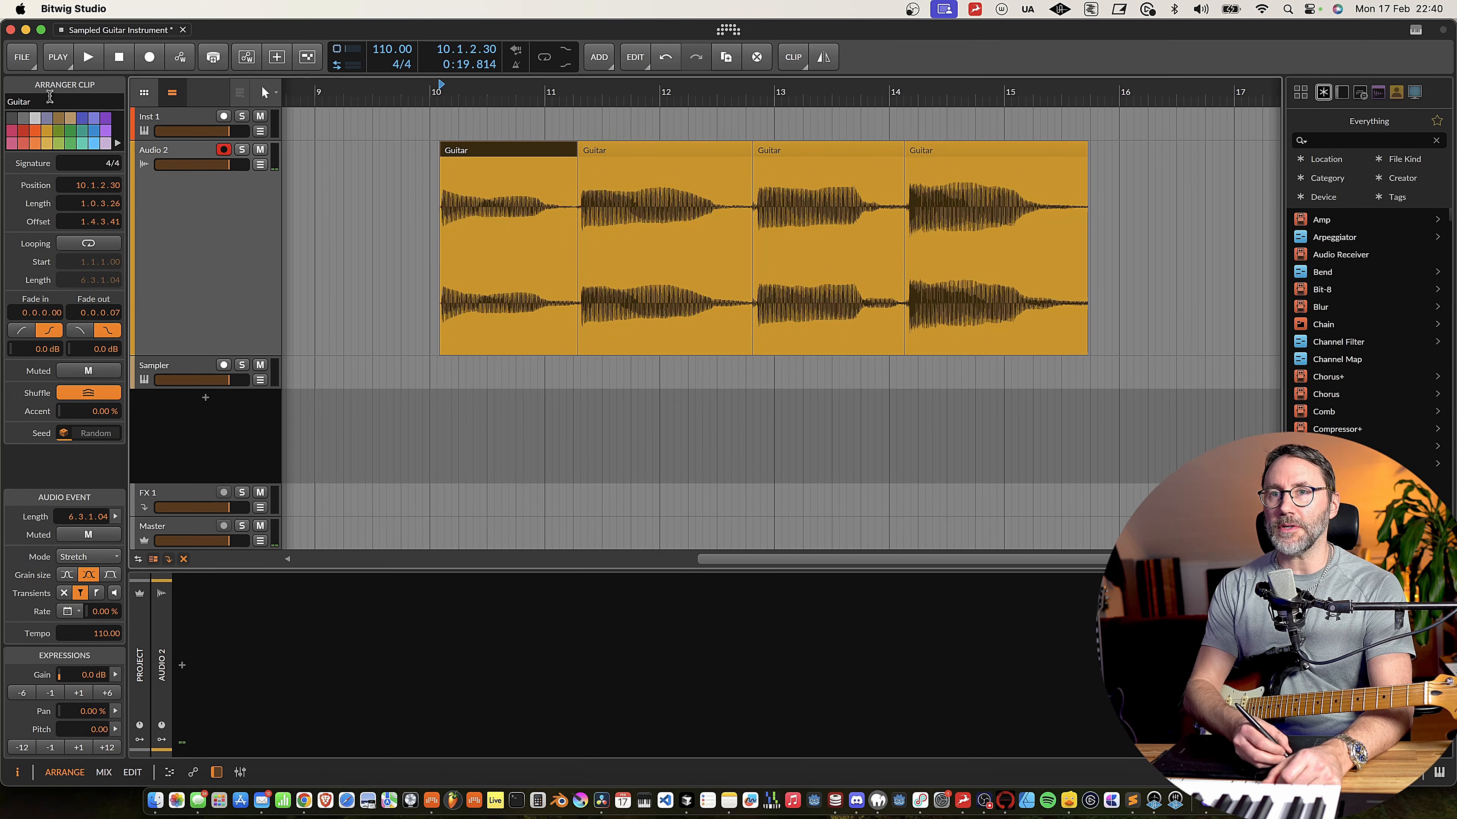
click(50, 98)
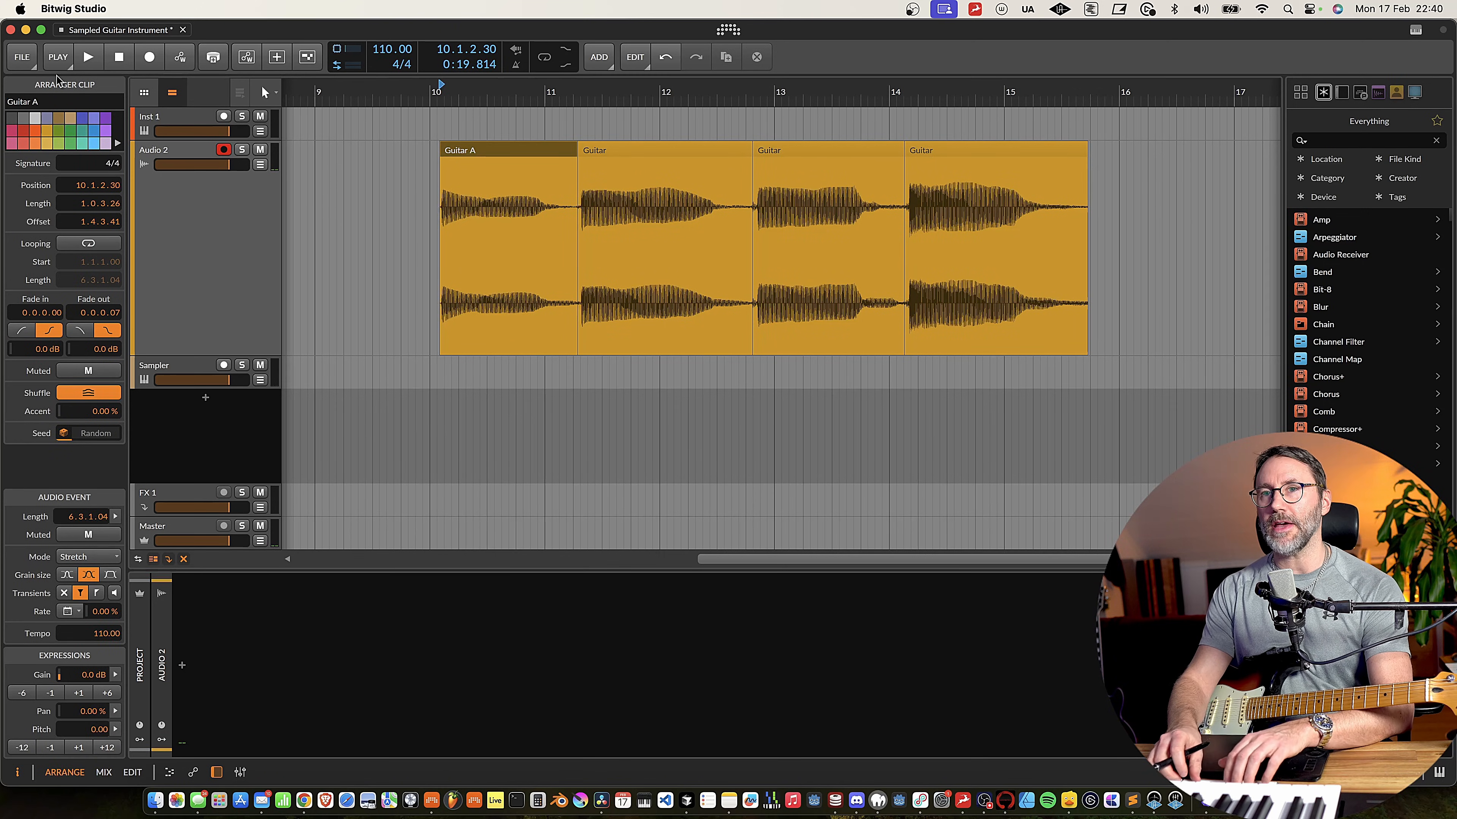
click(632, 148)
click(89, 102)
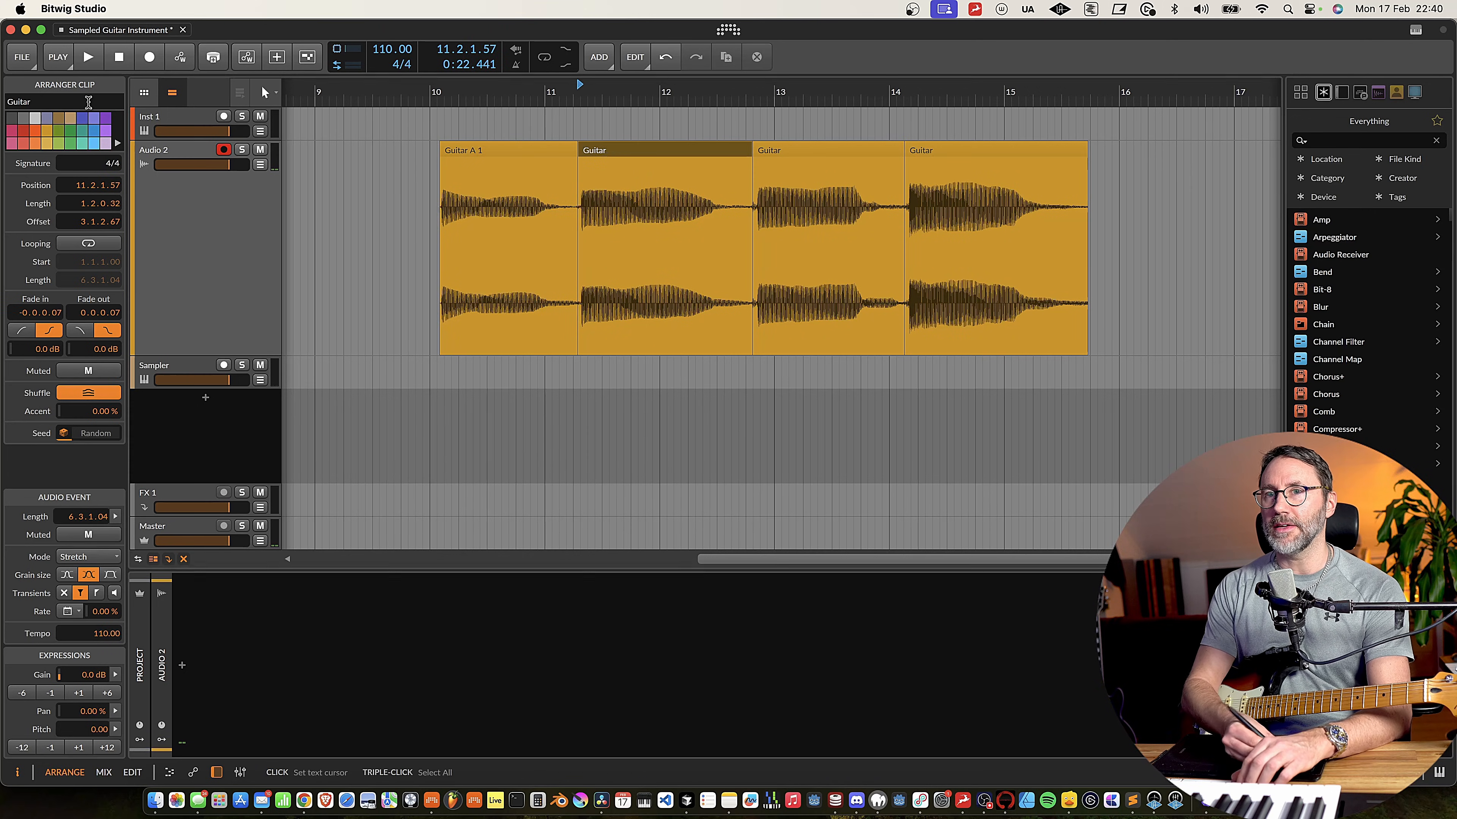
text(A 2)
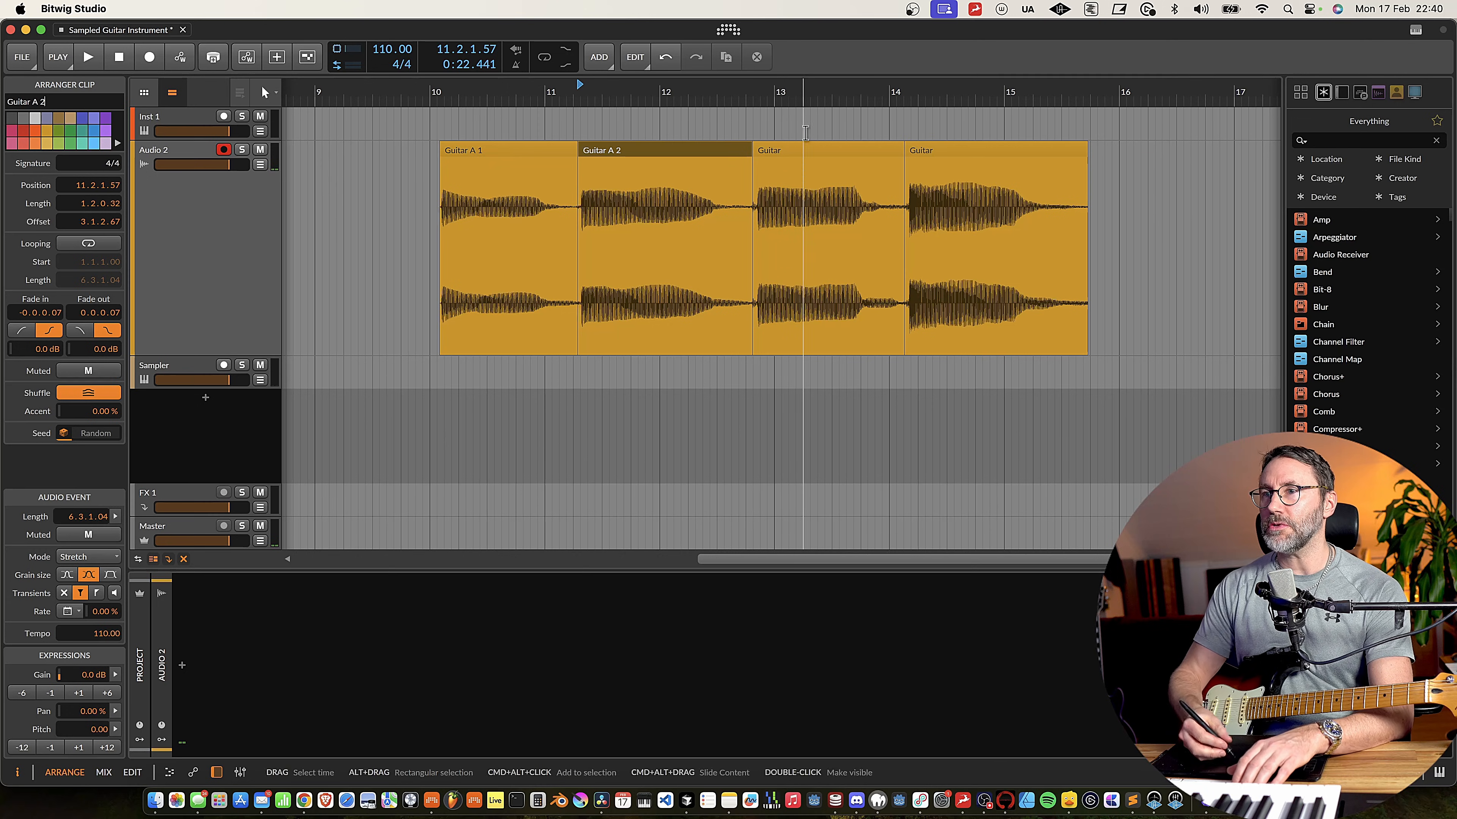
- Rename the third clip as Guitar A 3 and the fourth clip as Guitar A 4
click(796, 150)
click(98, 99)
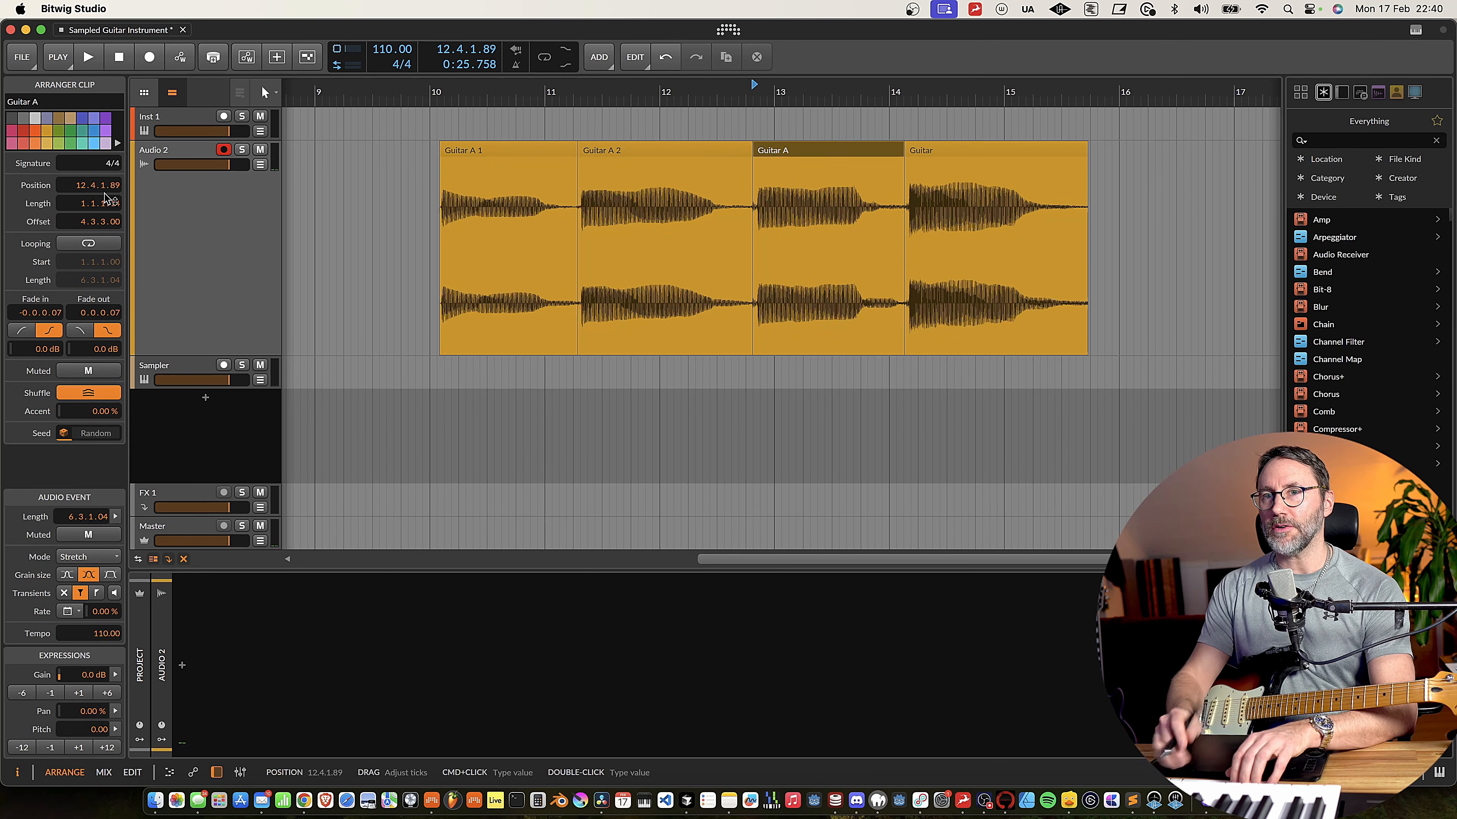
text(A 3)
click(929, 158)
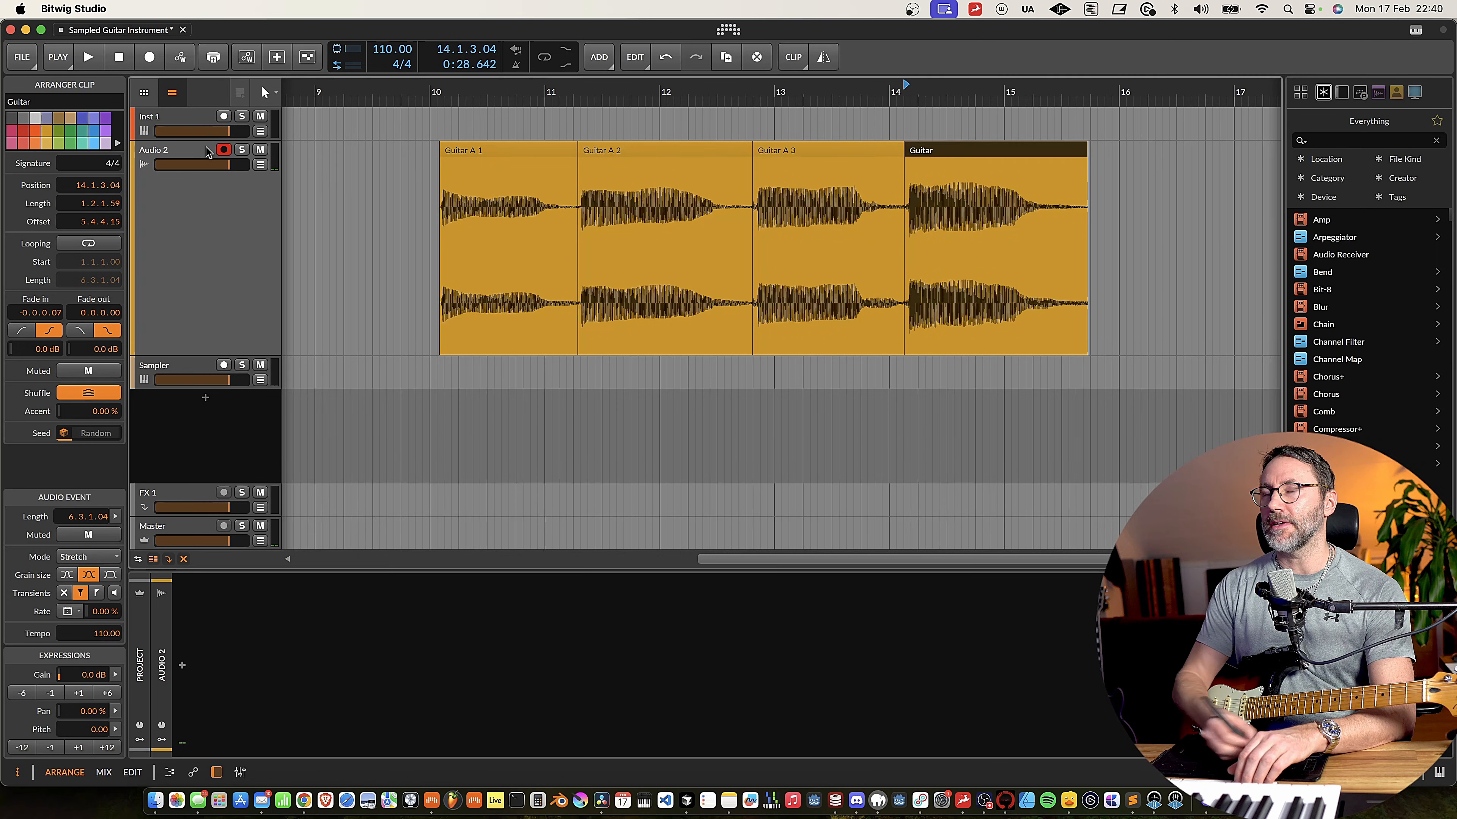
click(87, 102)
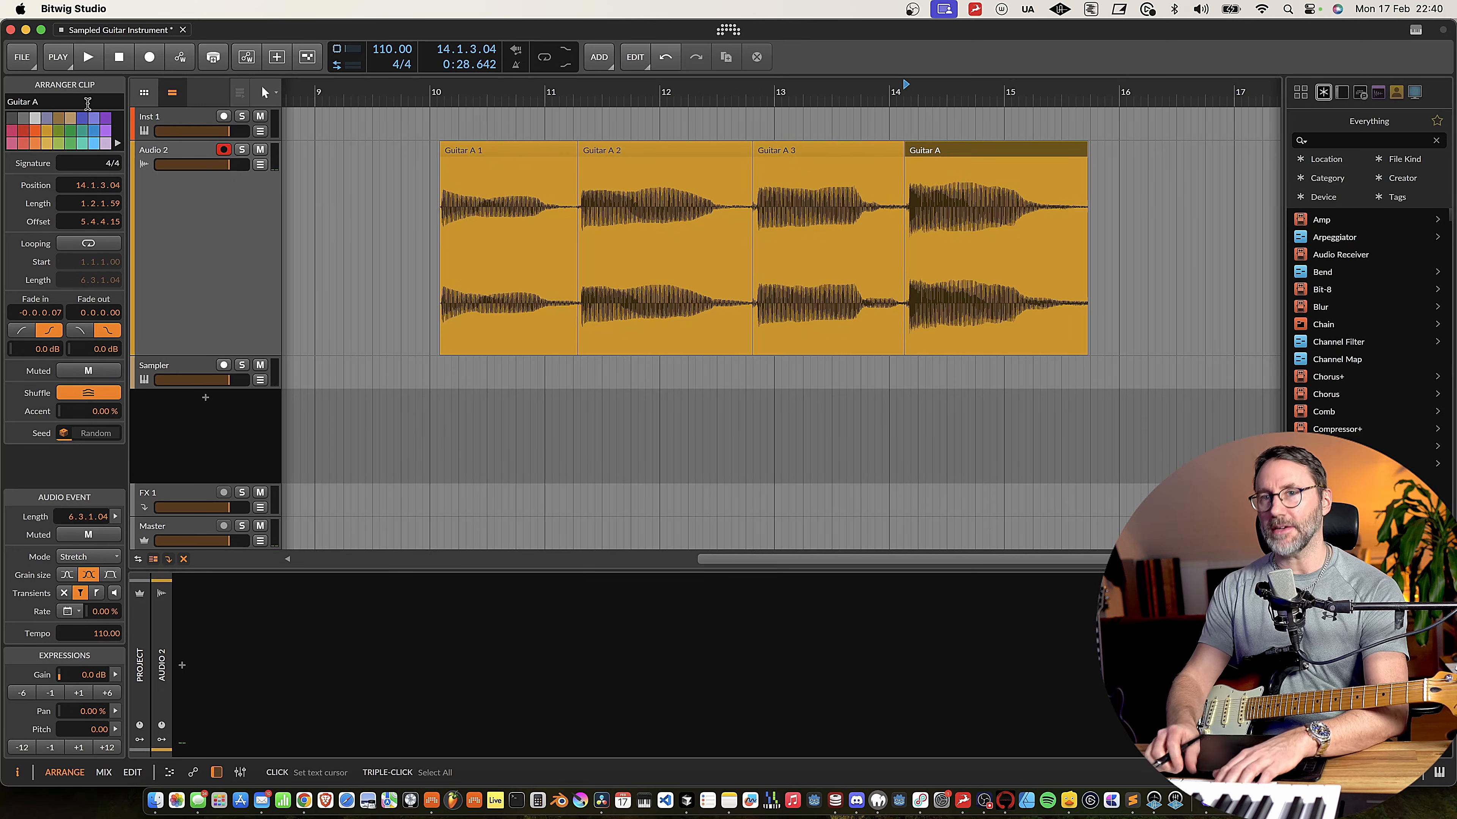
click(1146, 154)
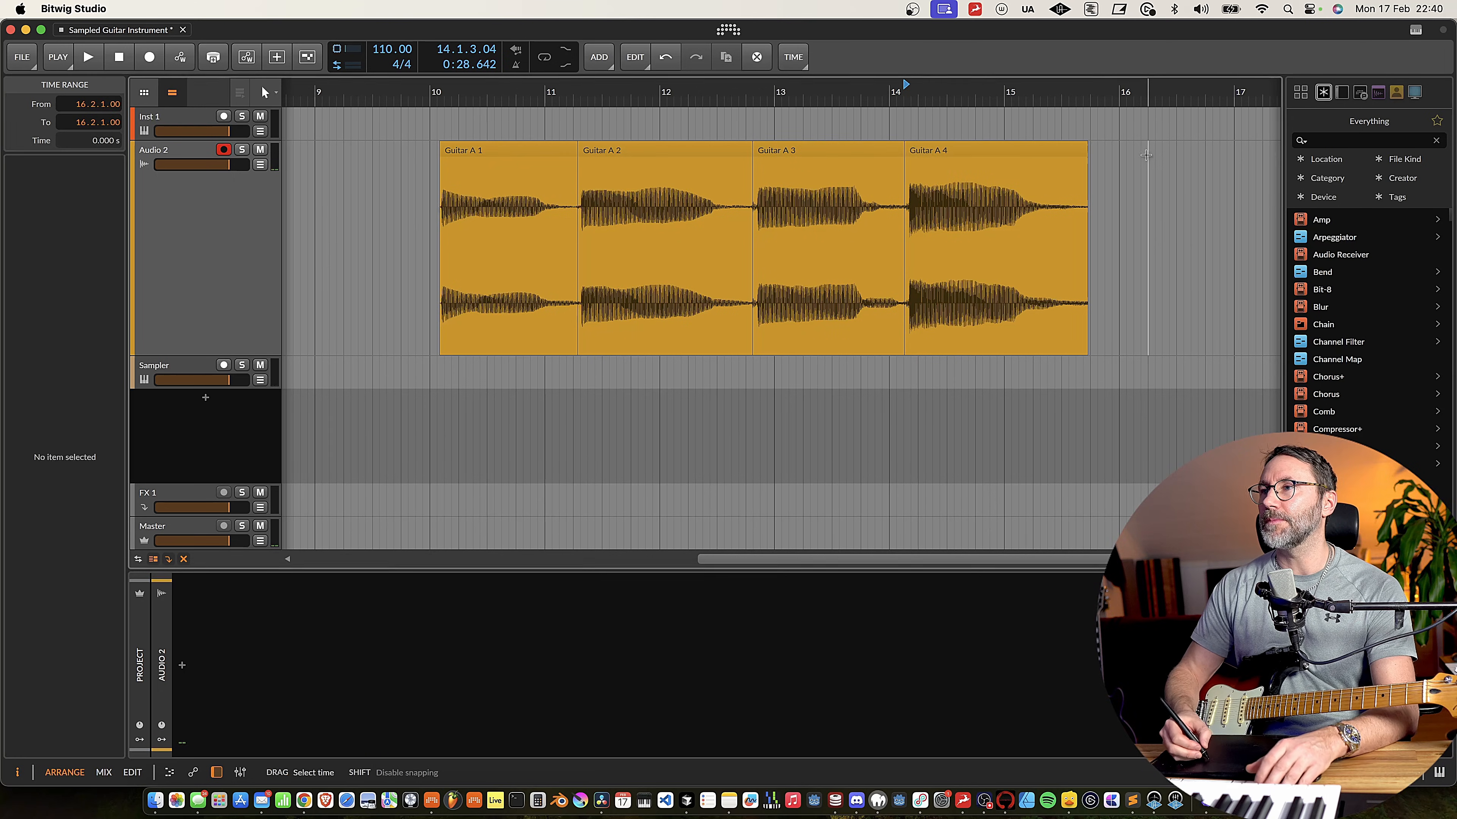
- Add a new instrument track with the Sampler device below the existing Sampler track
click(207, 404)
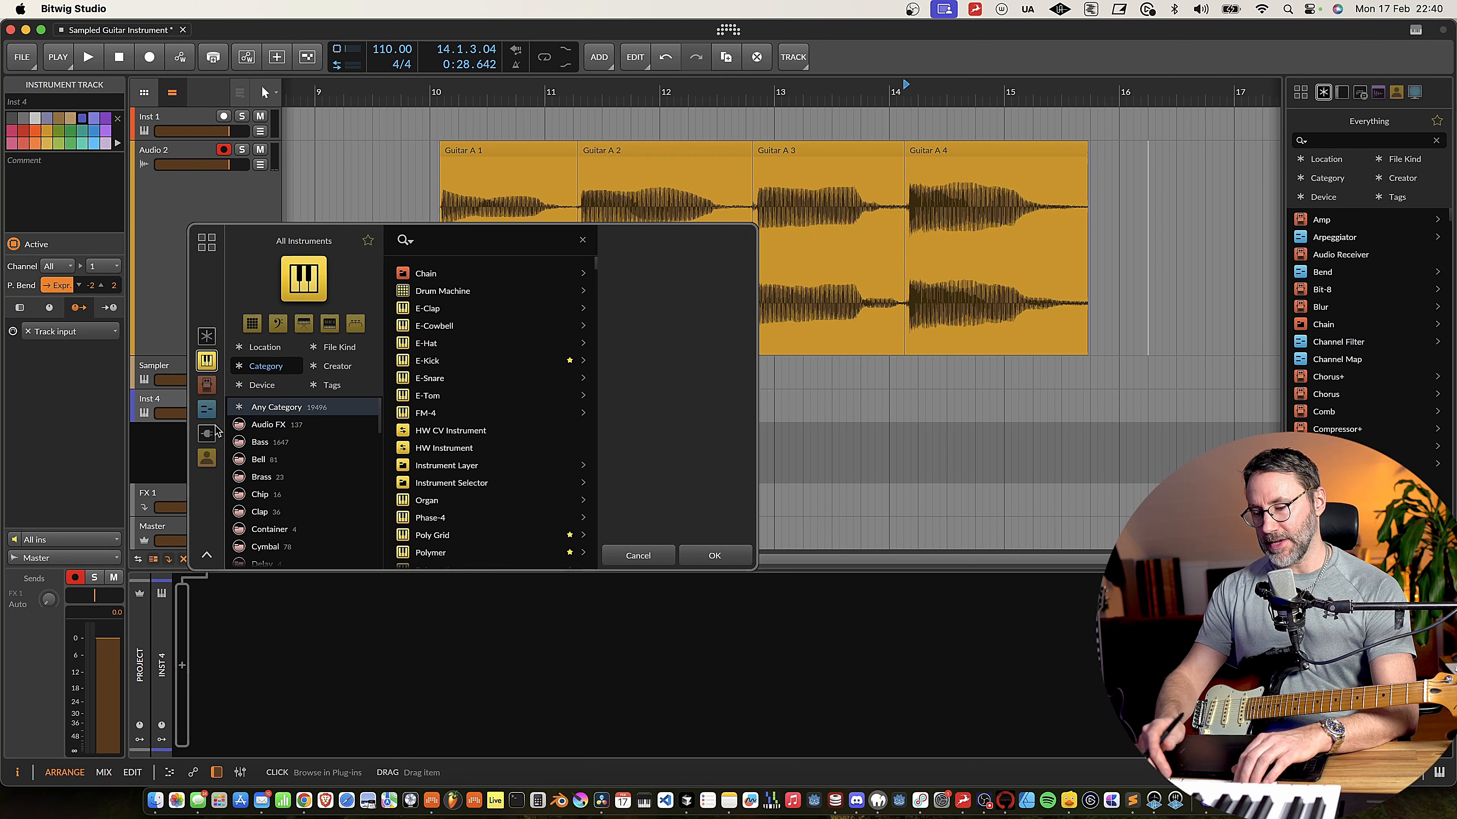
text(sampler)
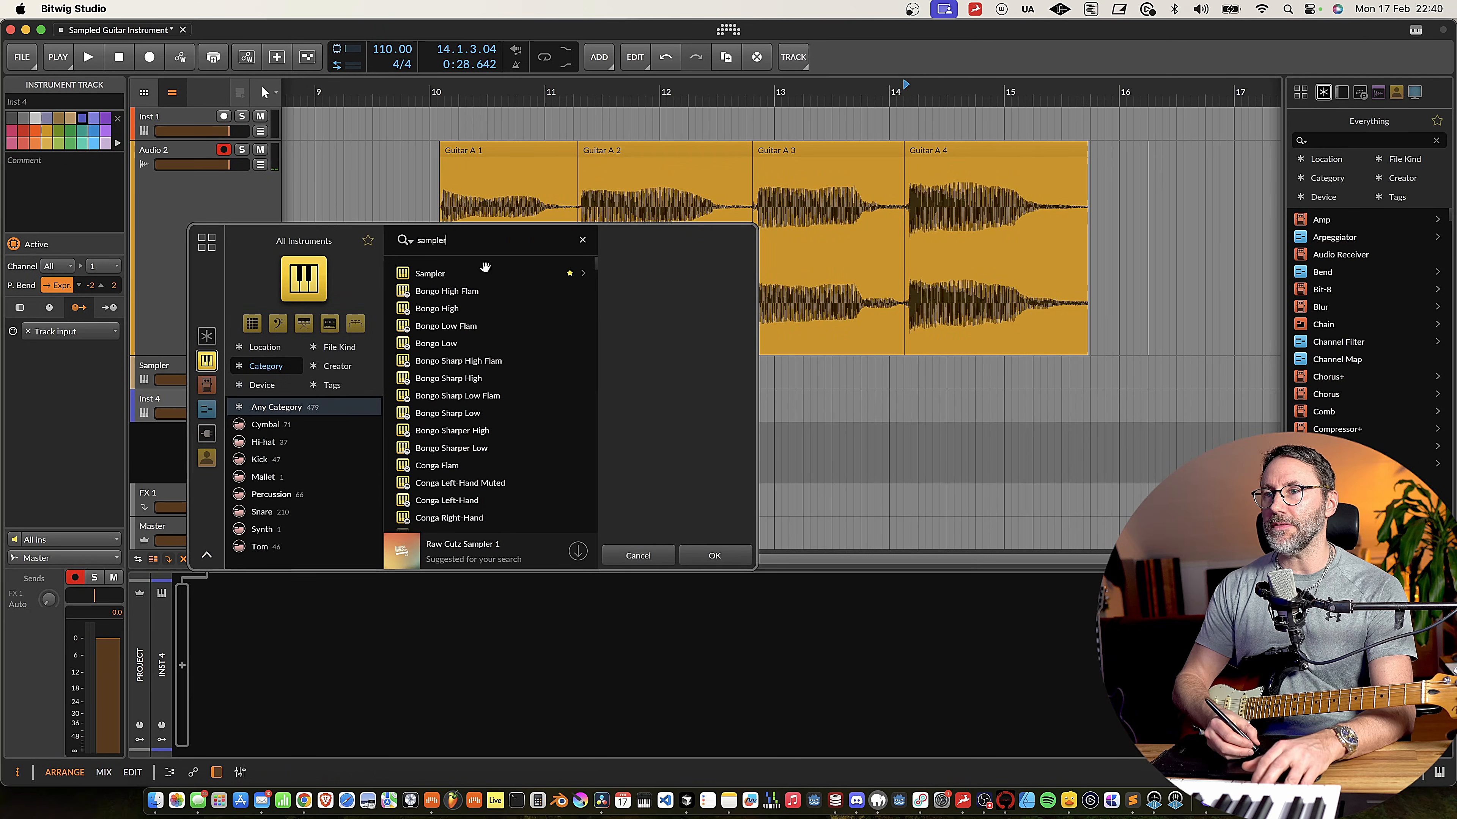
click(453, 275)
click(714, 556)
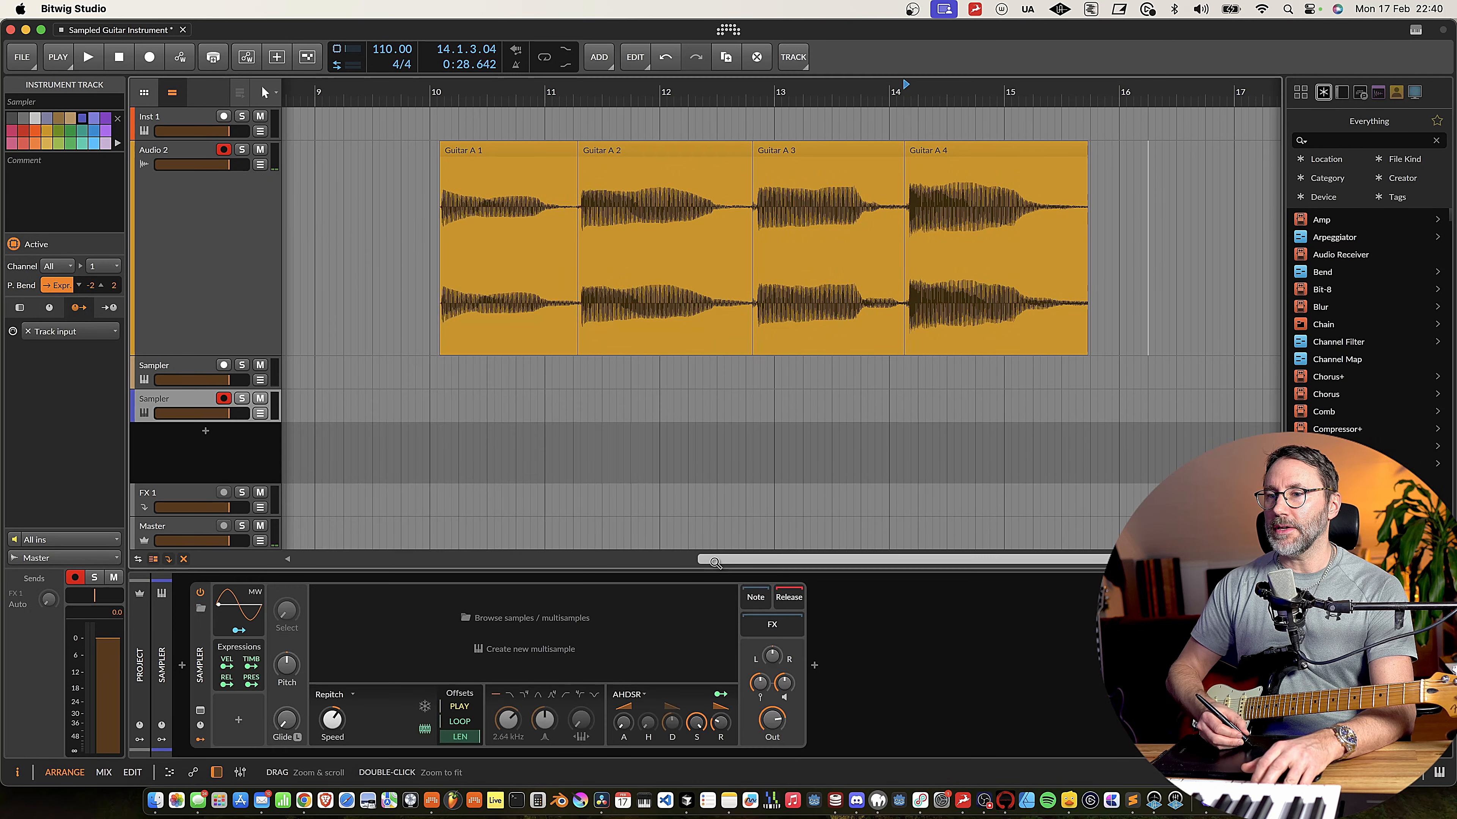
- Load all four Guitar A clips from the Audio 2 track into the new Sampler as a multisample
click(929, 163)
drag(929, 162, 355, 253)
drag(516, 156, 507, 634)
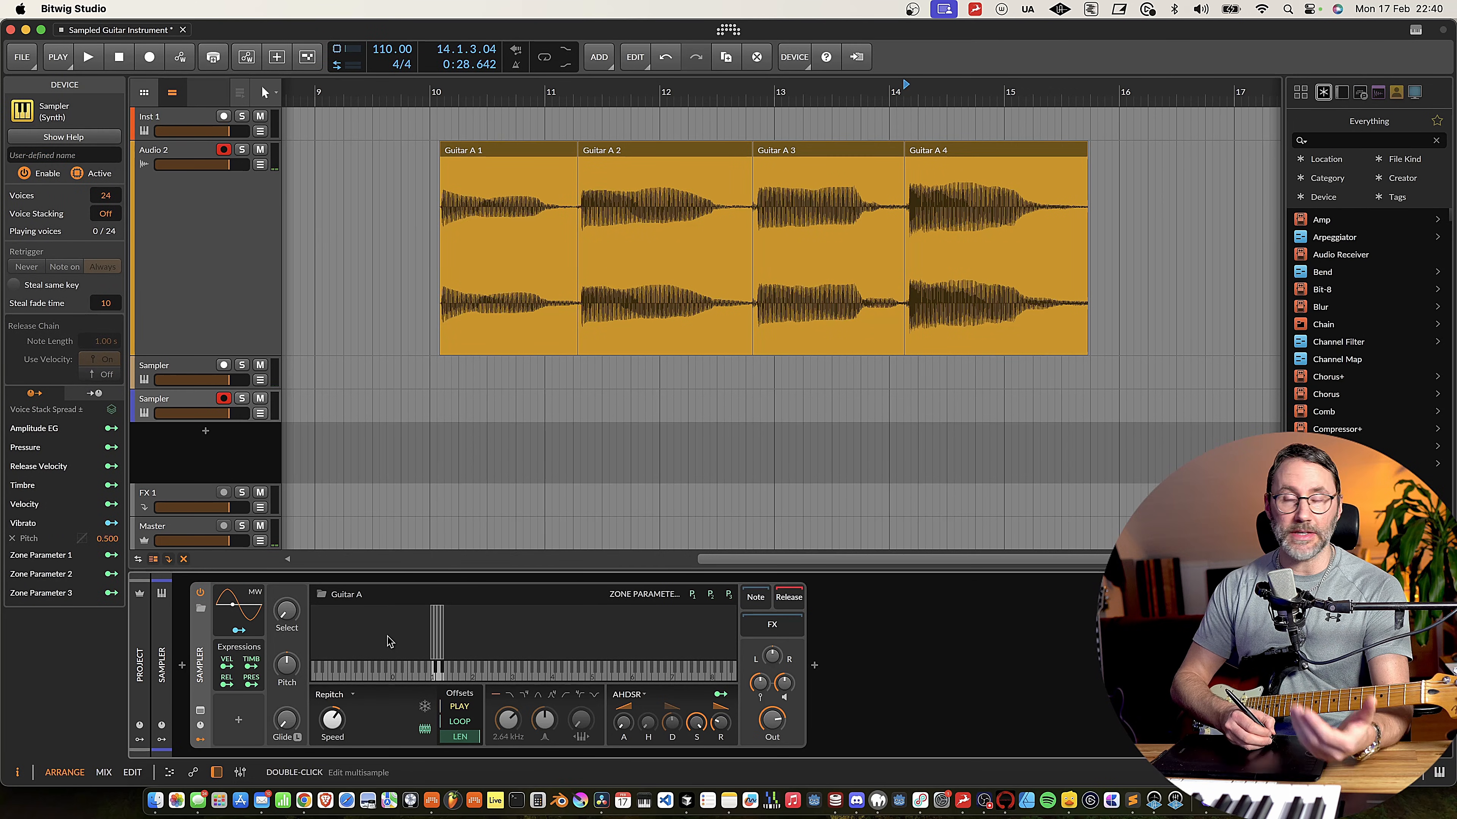
- Open the Sampler's multisample editor and show the four guitar zones in the list view
double_click(397, 629)
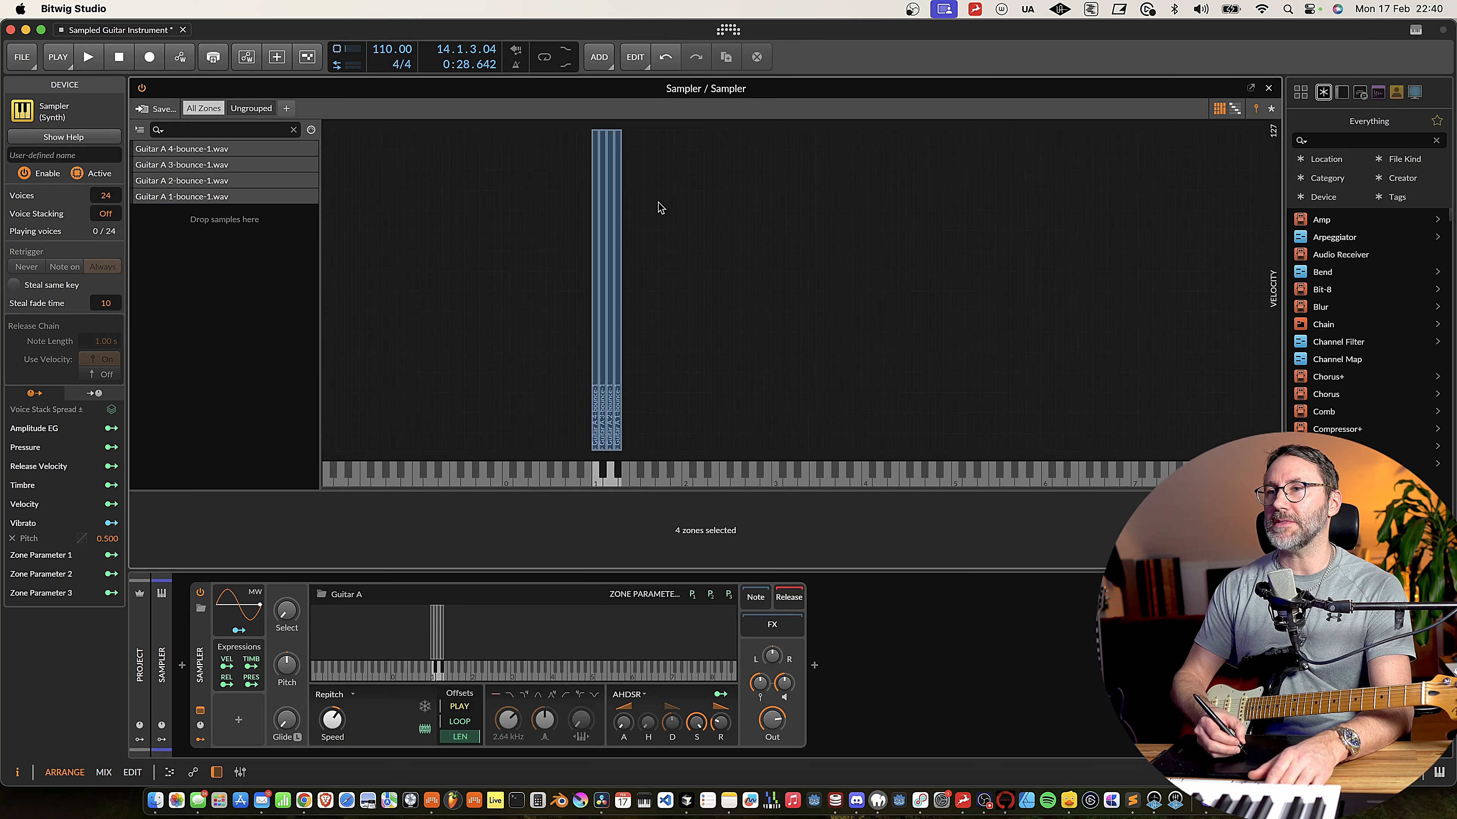
click(672, 277)
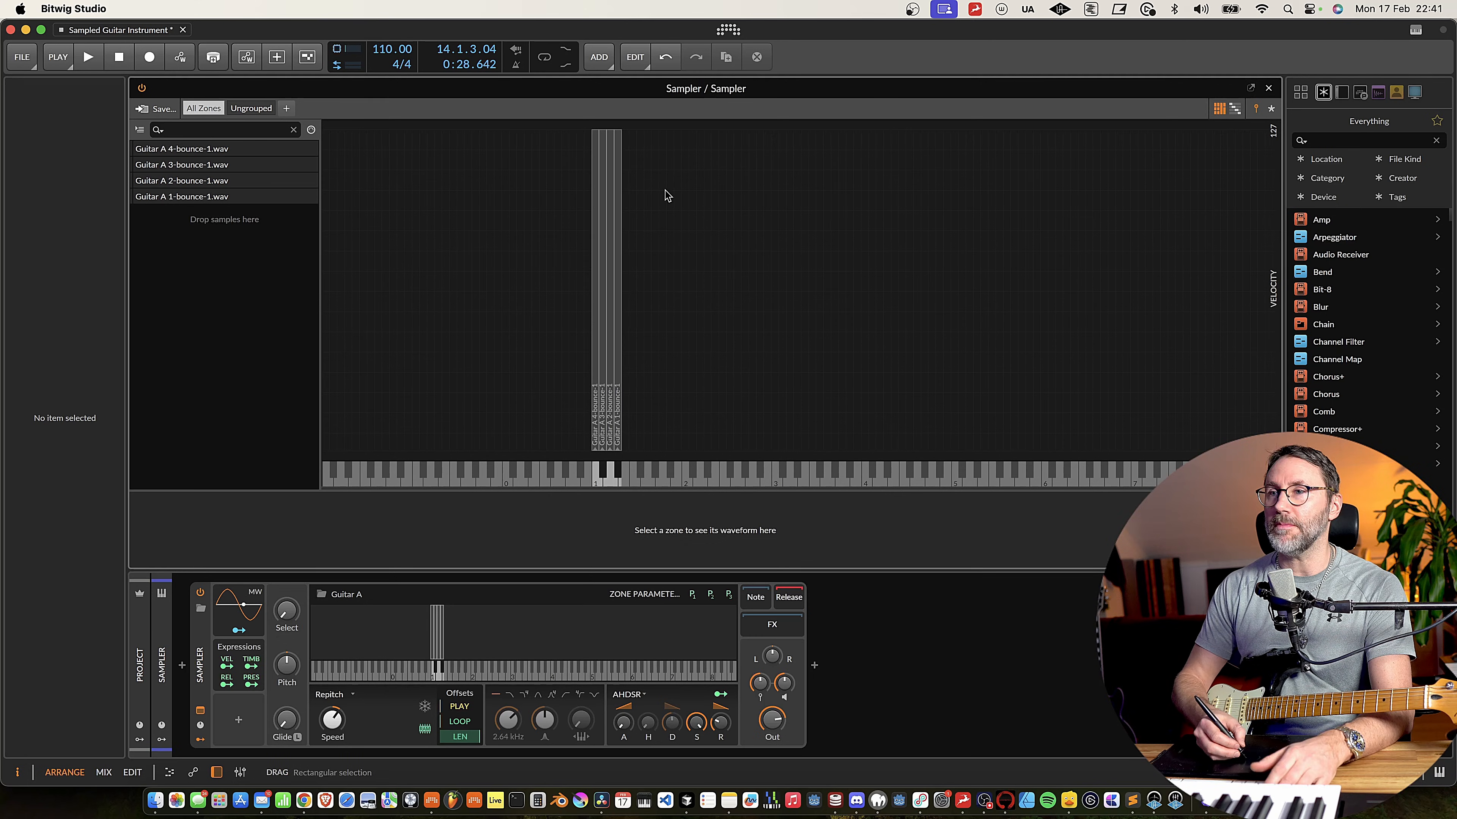
drag(686, 195, 559, 263)
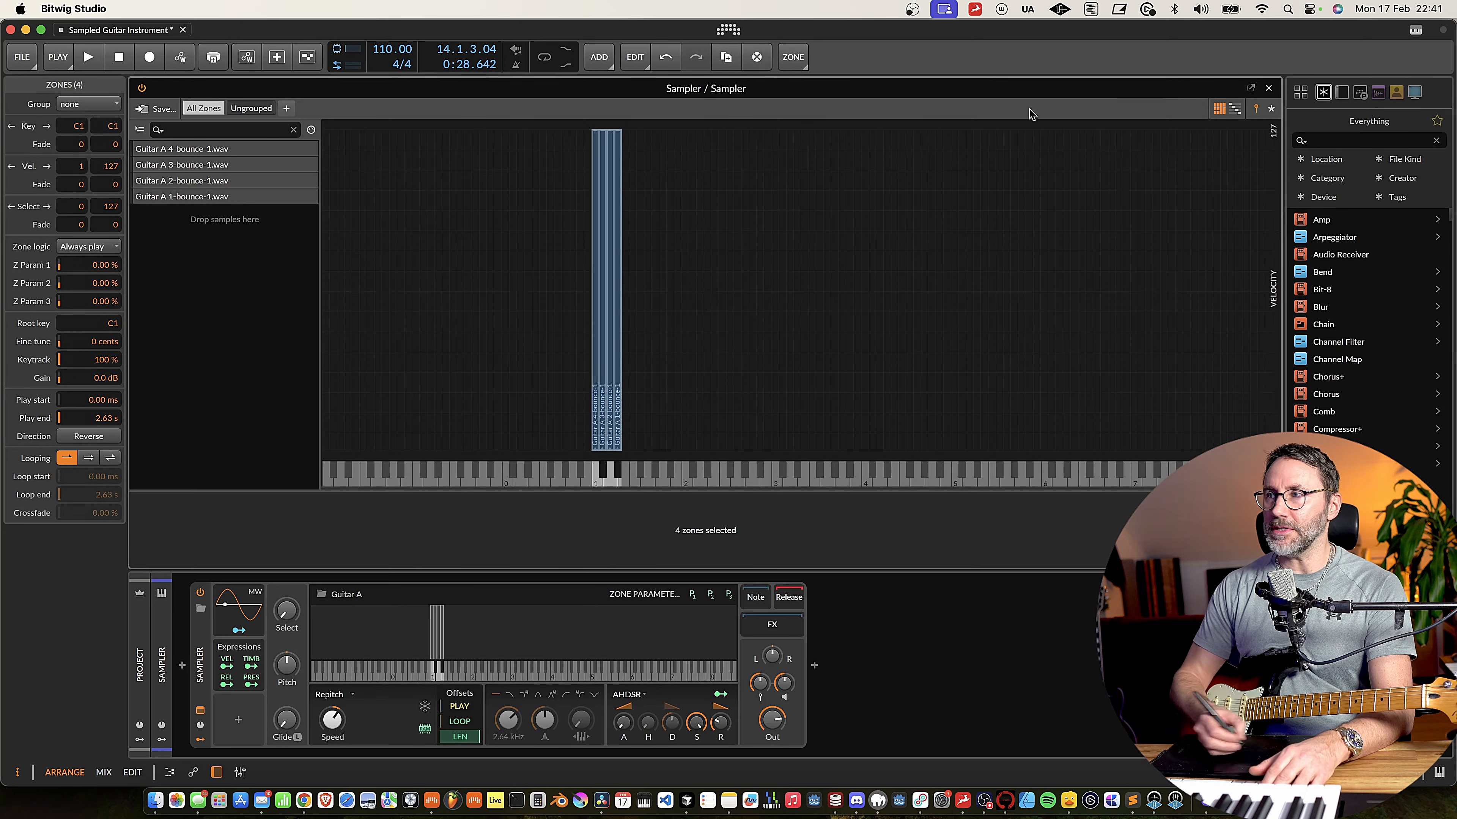
click(1236, 110)
click(681, 422)
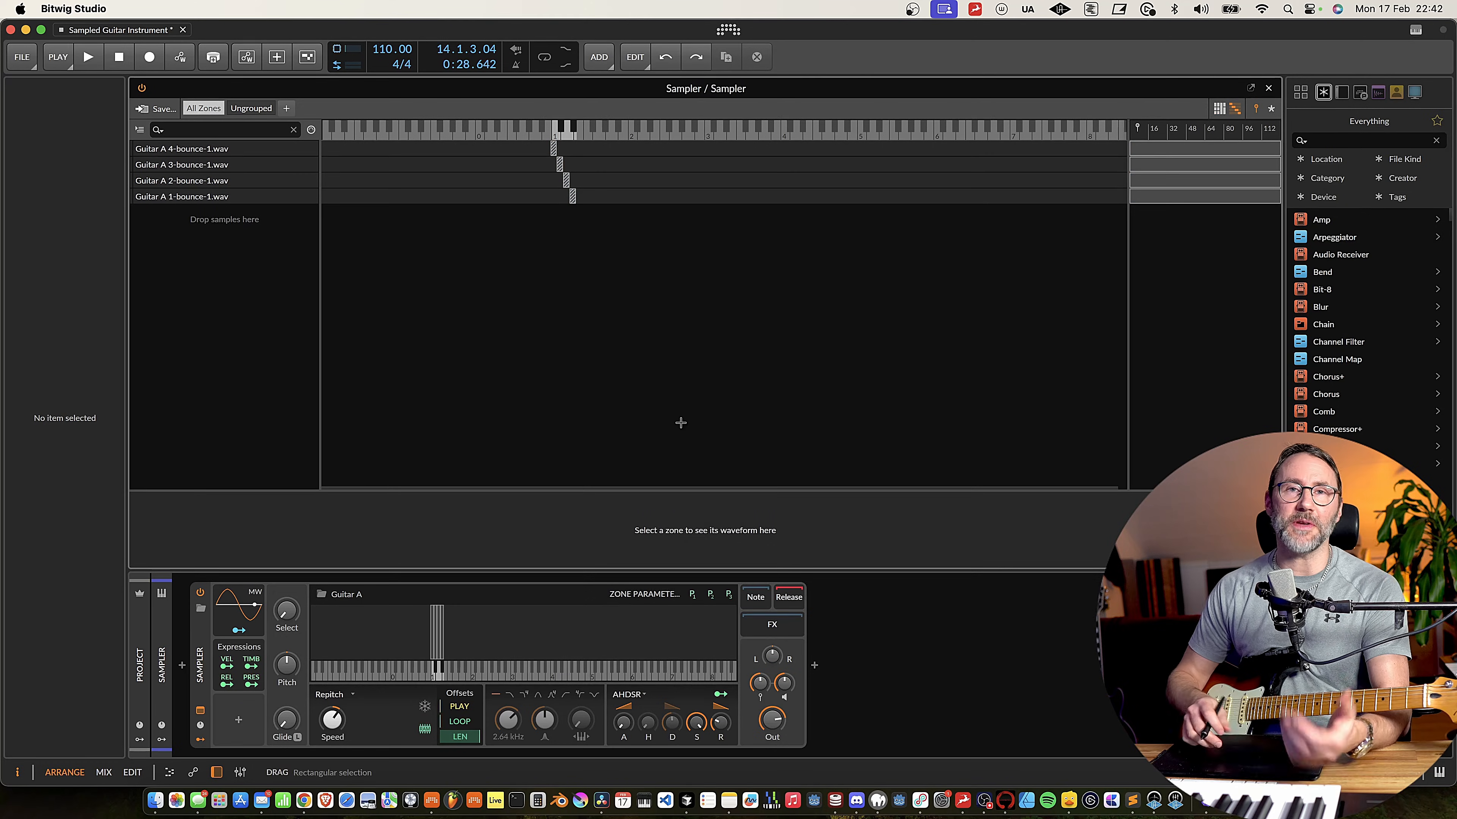
- Move the Guitar A 1 sample's zone to key A1
scroll(602, 216, up, 8)
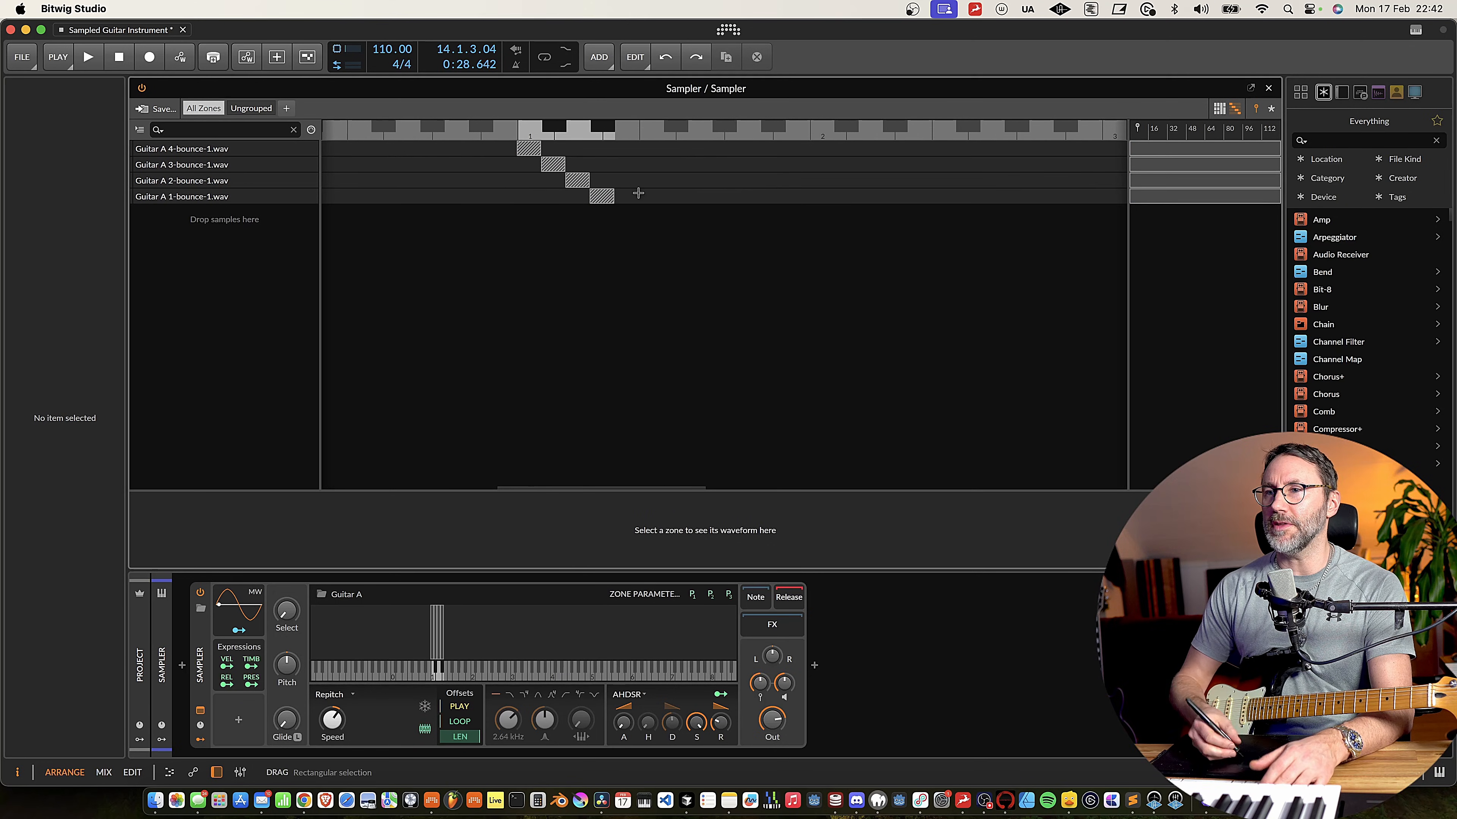
drag(602, 198, 746, 198)
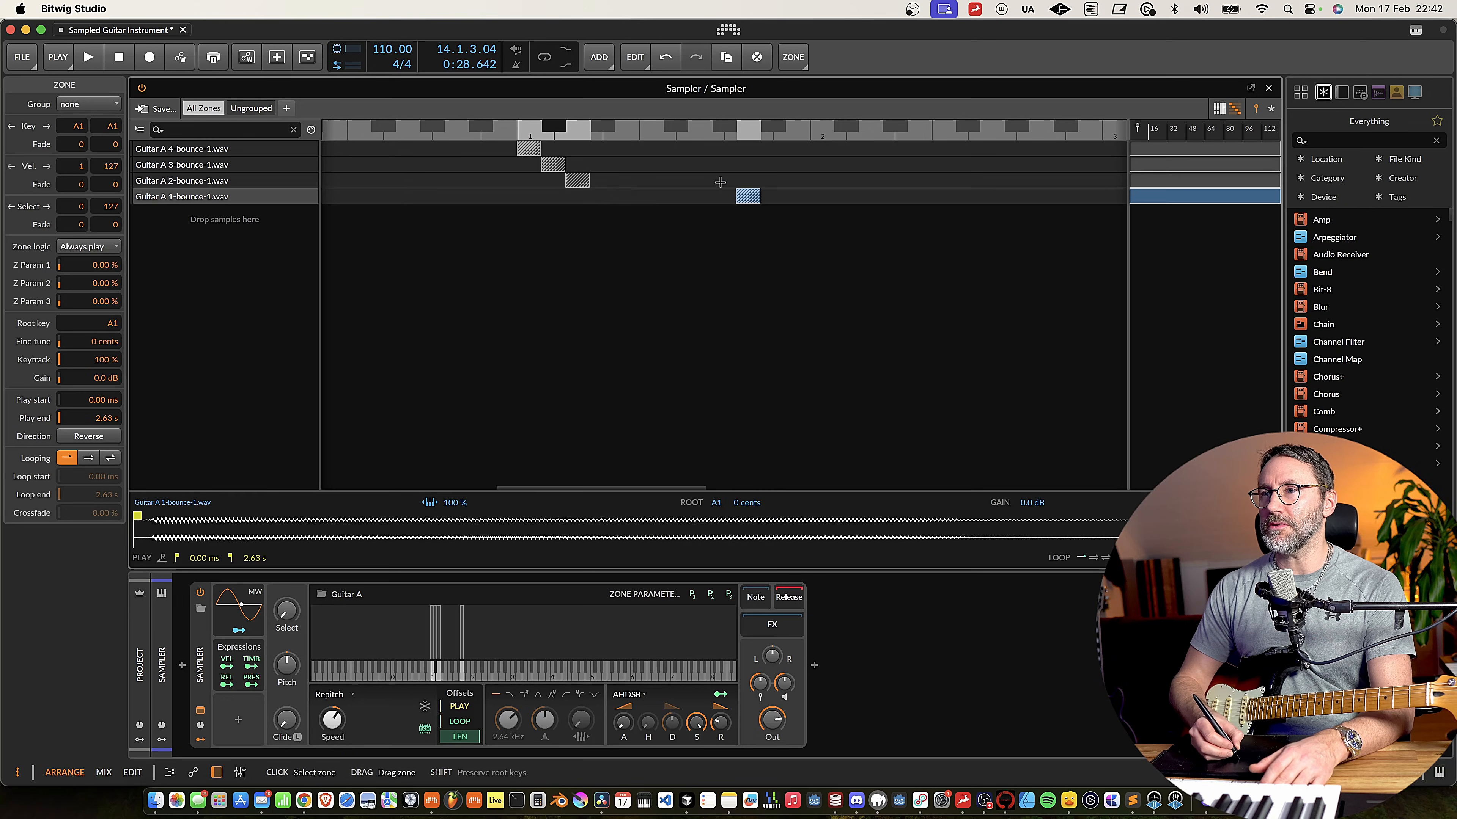
- Move the Guitar A 2, Guitar A 3 and Guitar A 4 zones to key A1, aligned with Guitar A 1
click(578, 181)
drag(578, 181, 749, 181)
drag(553, 165, 737, 161)
drag(529, 149, 744, 150)
drag(764, 276, 732, 150)
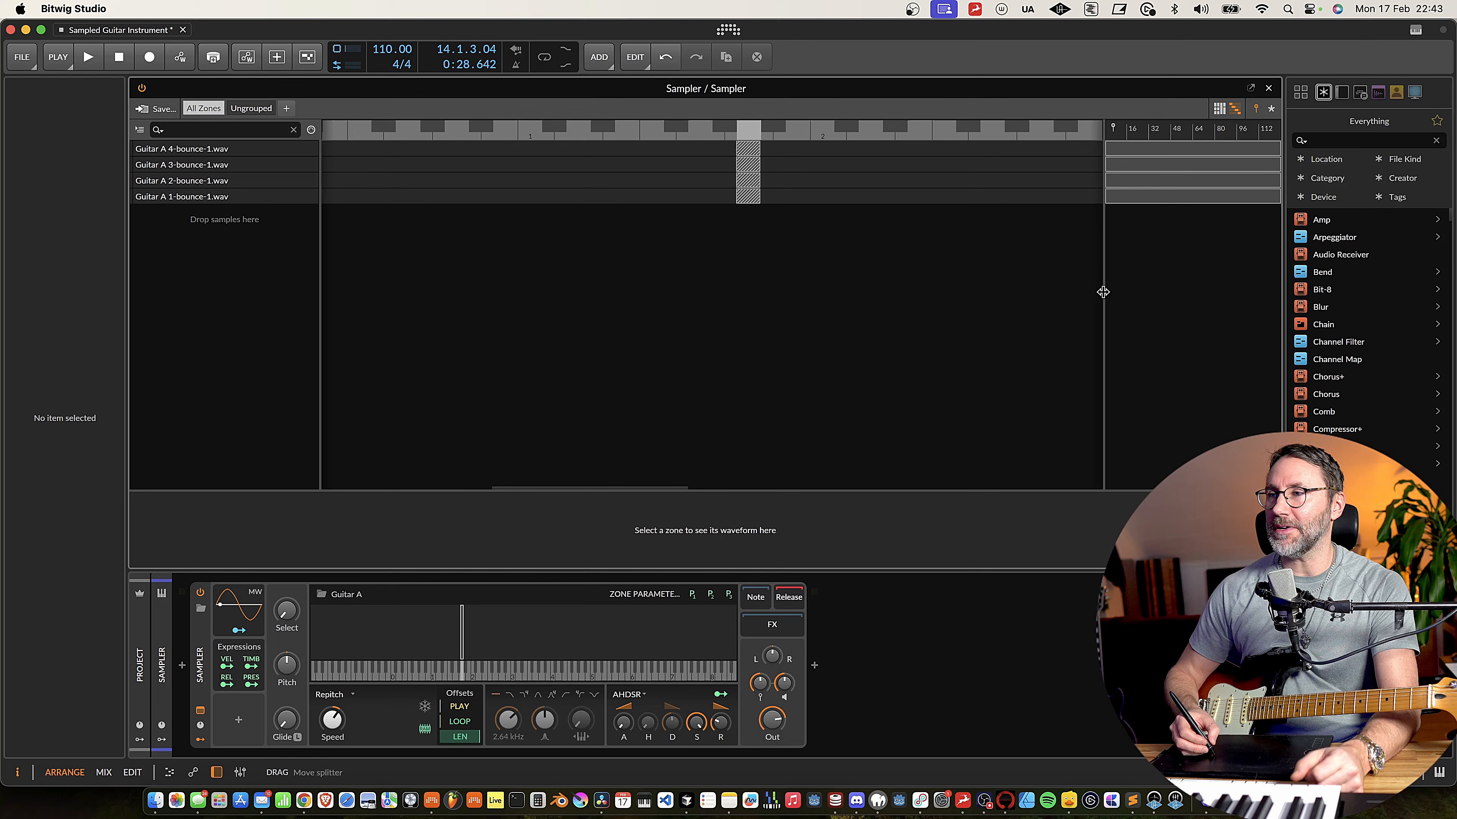
- Widen the velocity area and distribute all four Guitar A zones equally across the velocity range
drag(1102, 292, 788, 257)
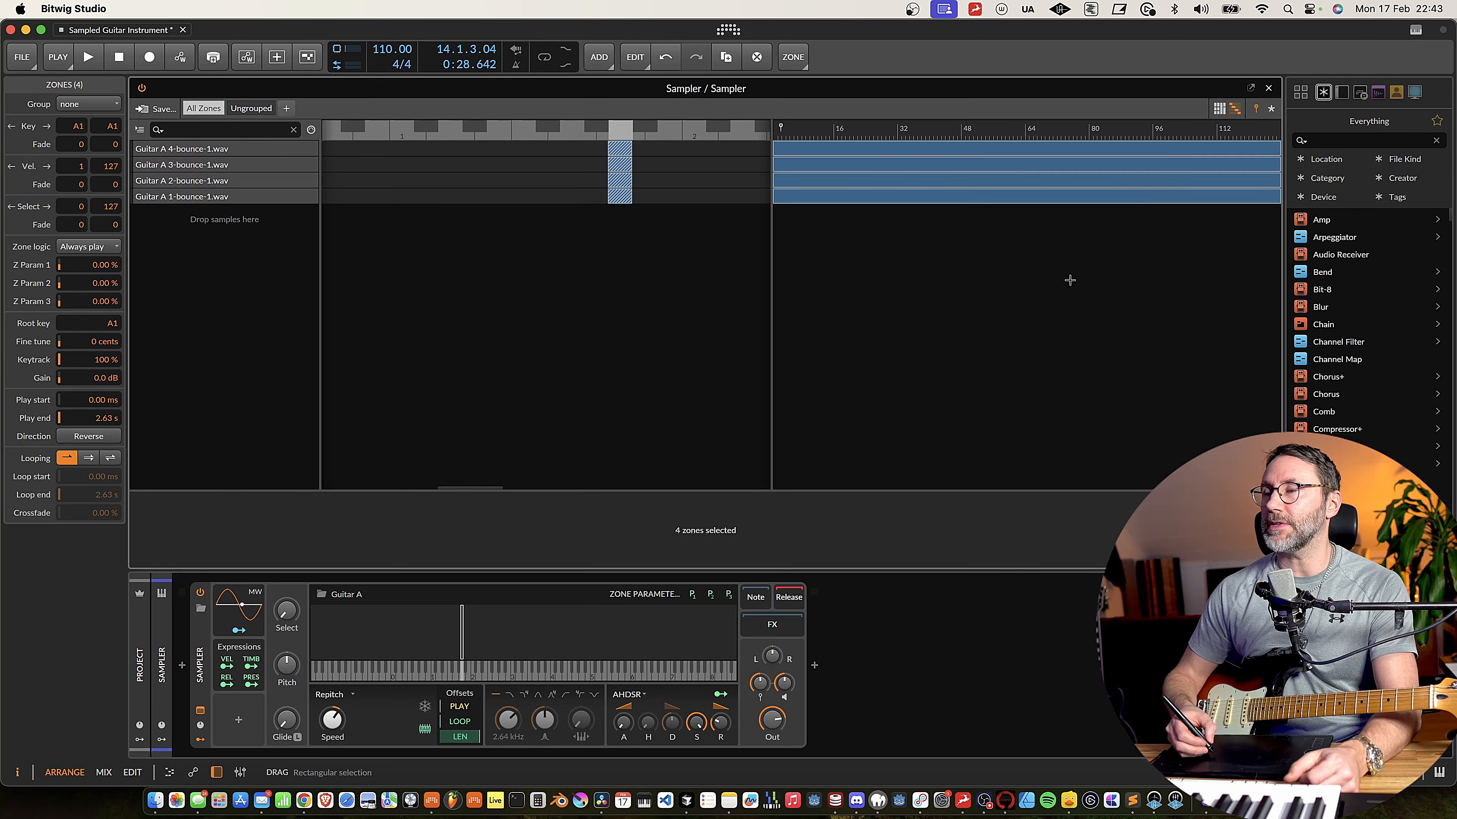
drag(1053, 286, 878, 137)
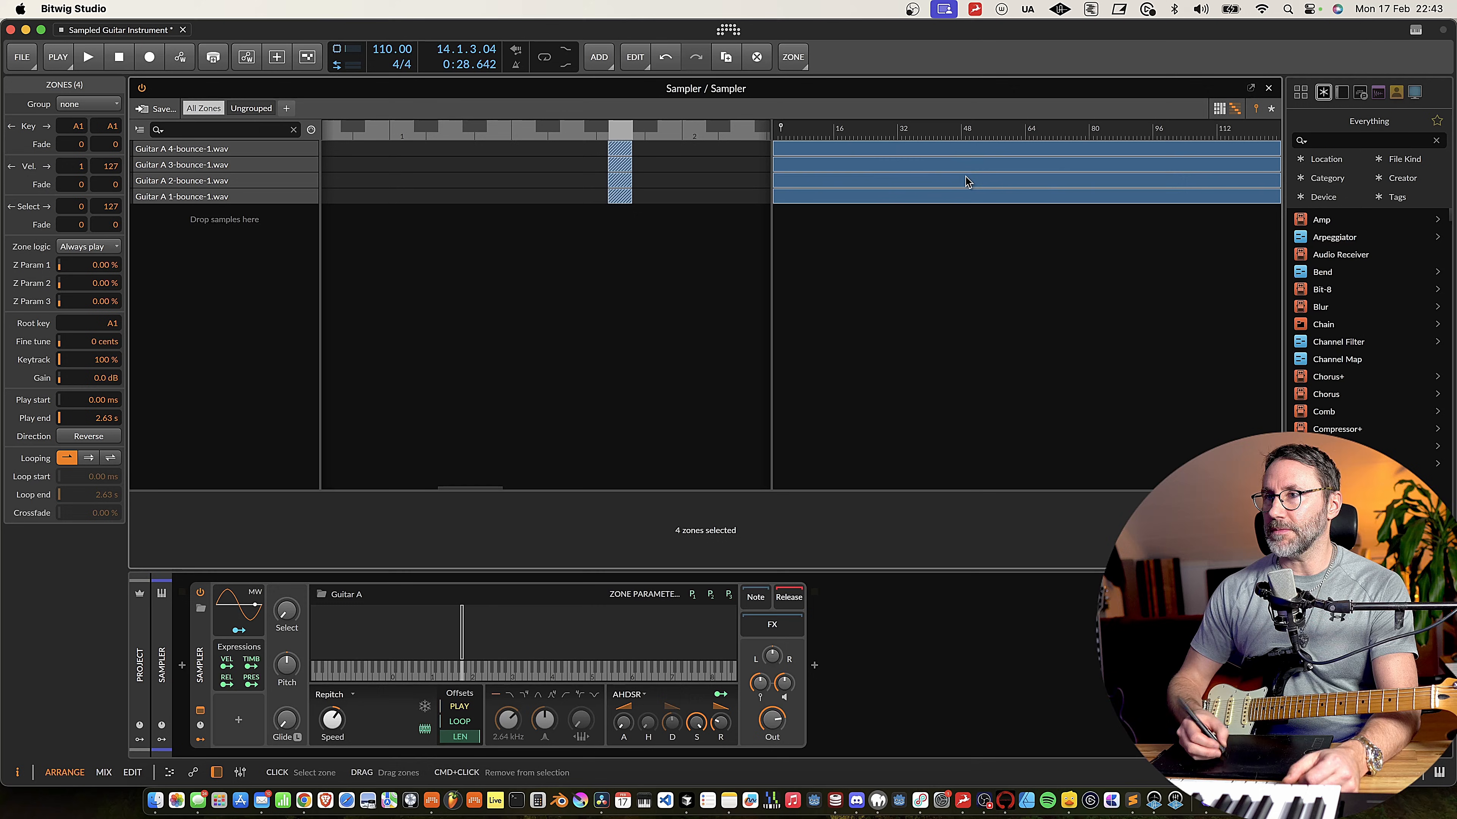
right_click(995, 165)
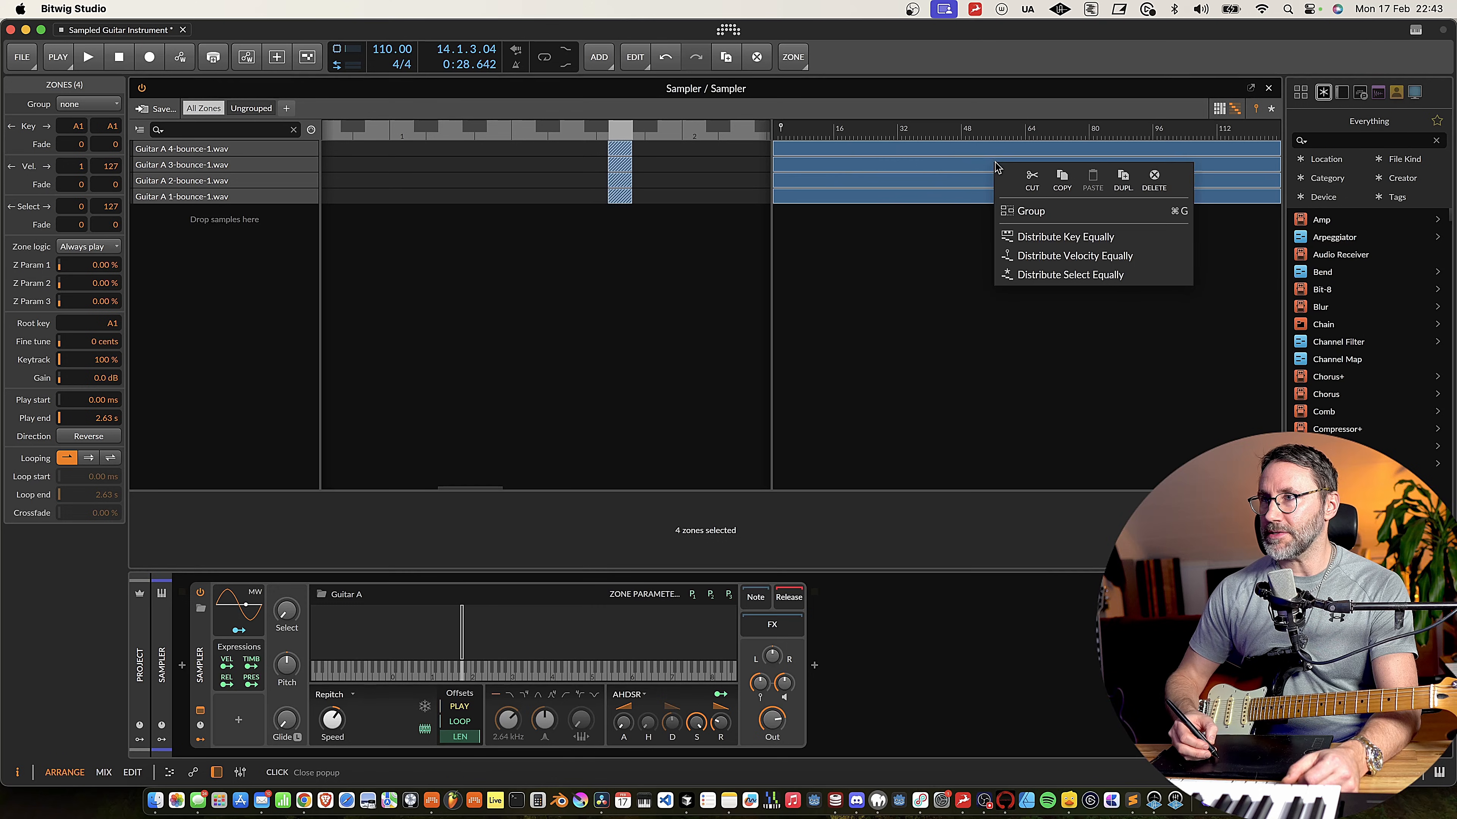
click(1066, 260)
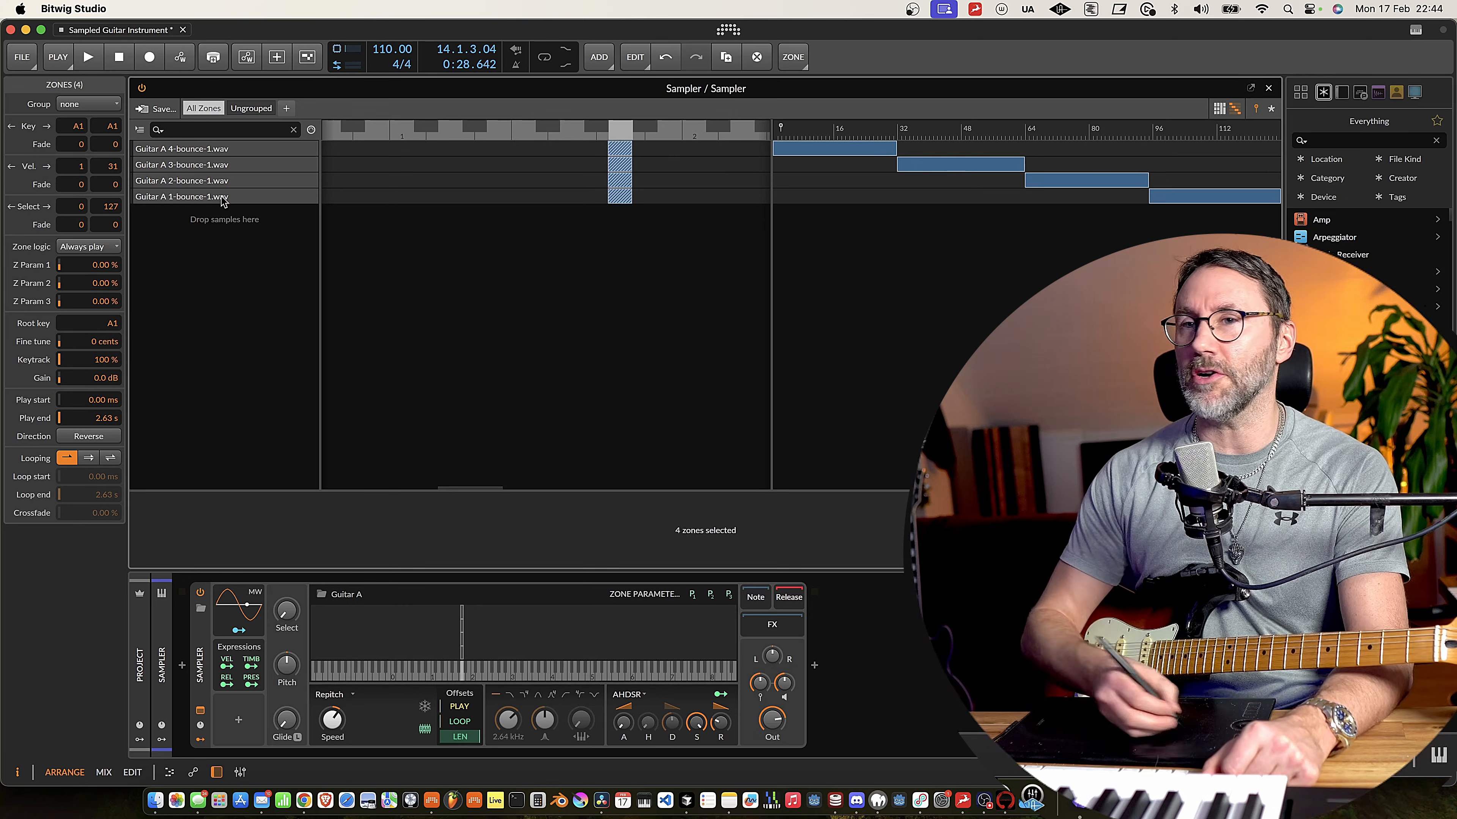
- Reorder the sample list so the samples run from Guitar A 1 first to Guitar A 4 last
click(197, 198)
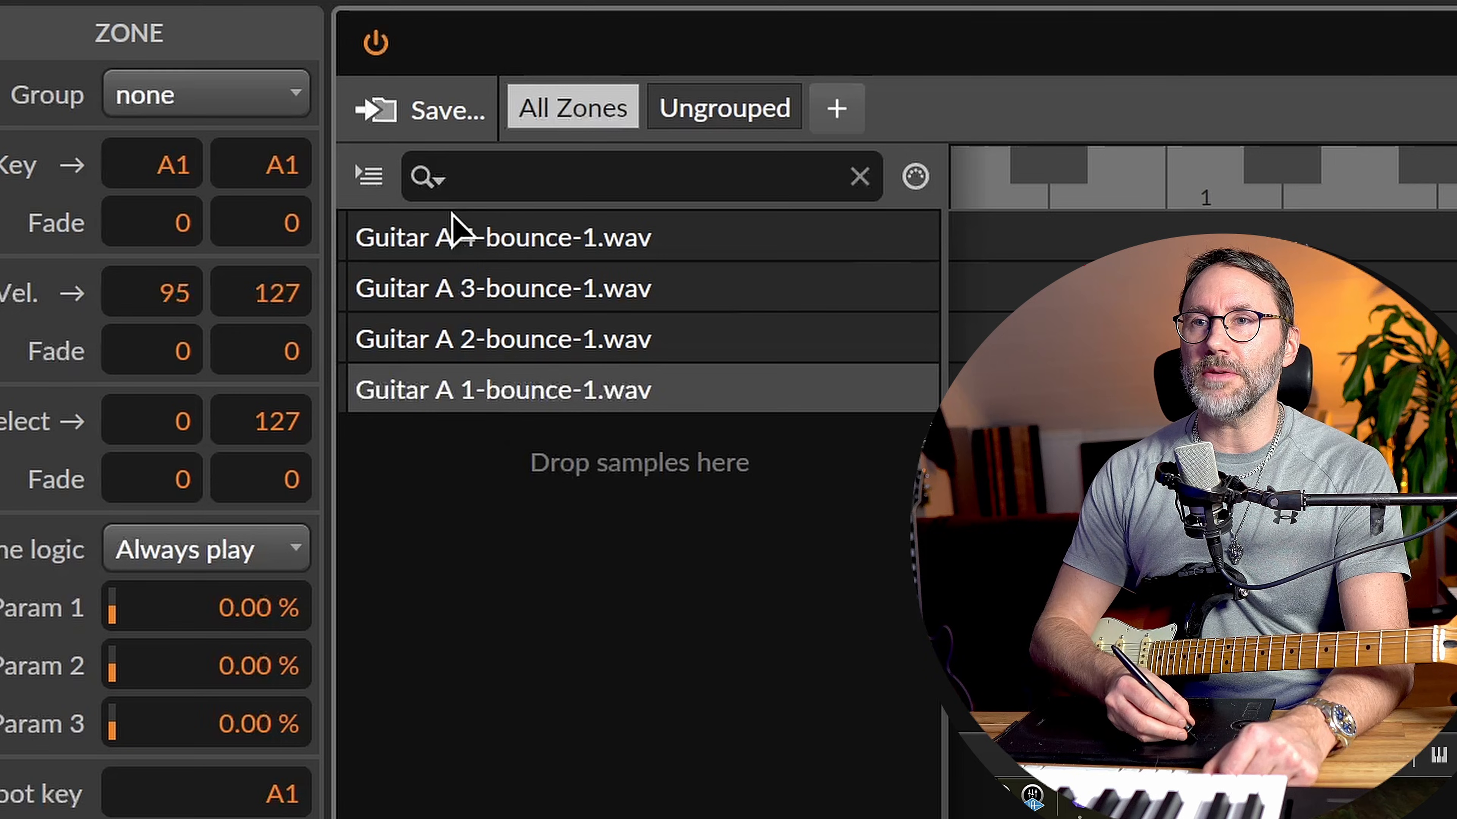
drag(504, 381, 488, 228)
click(519, 390)
drag(519, 390, 522, 339)
- Select the four reordered zones and distribute their velocity equally, giving Guitar A 1 the lowest range
drag(1234, 250, 777, 109)
right_click(530, 224)
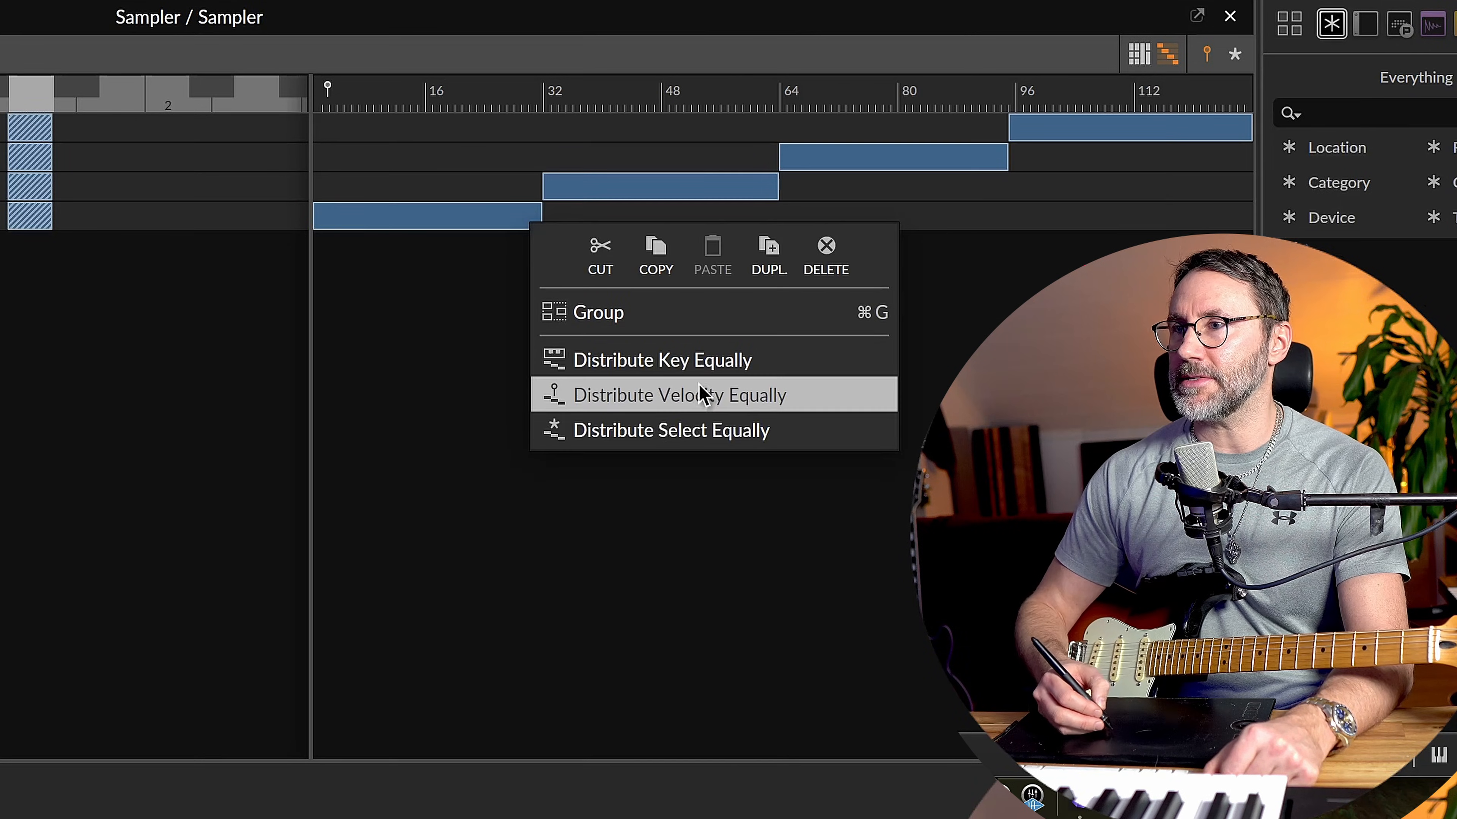
click(682, 396)
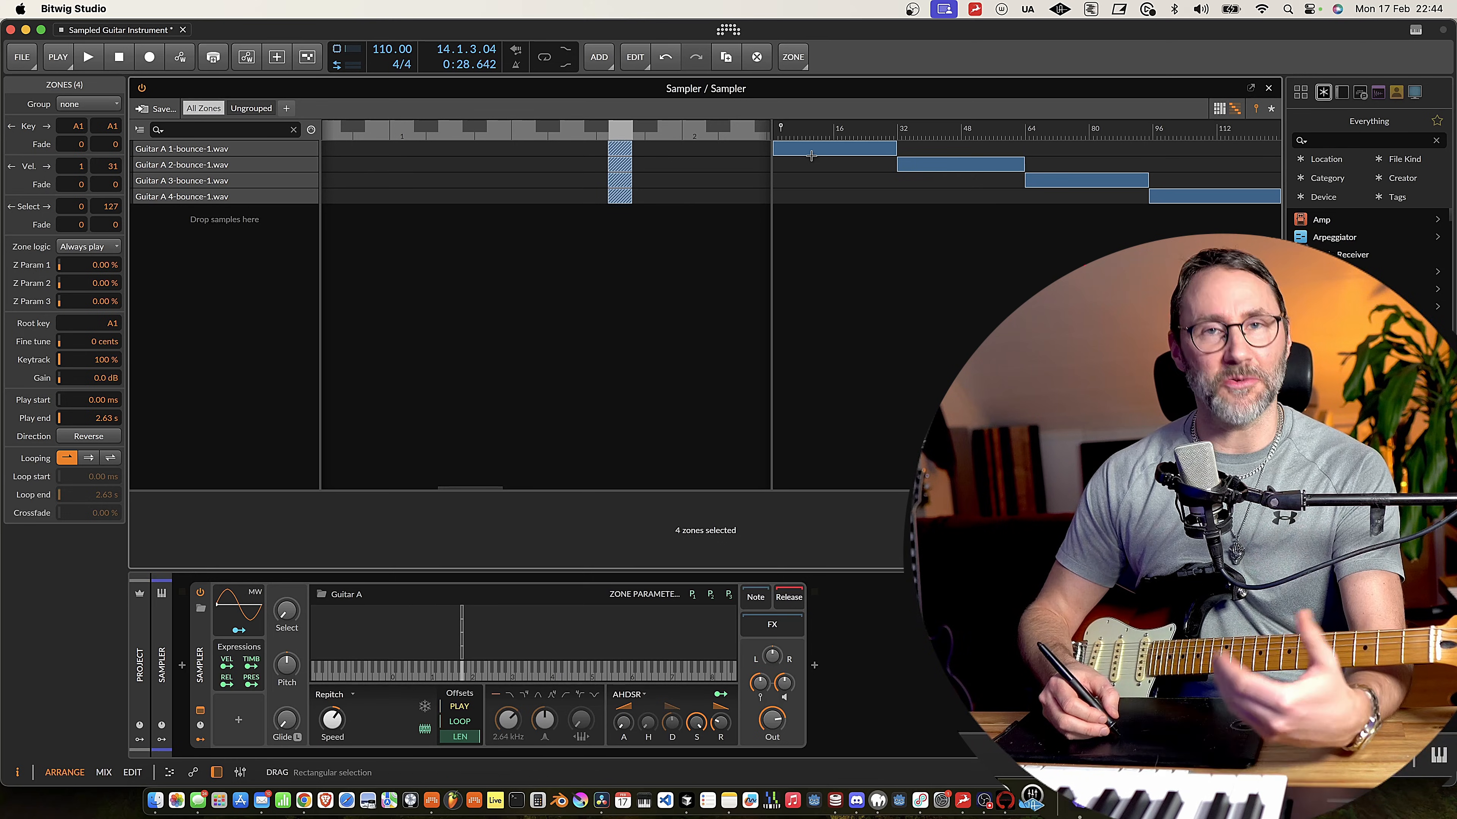
- Resize the velocity ranges: Guitar A 1 to 1–63, Guitar A 3 to 95–117, Guitar A 4 to 118–127, with Guitar A 2 filling the gap
click(938, 235)
click(821, 148)
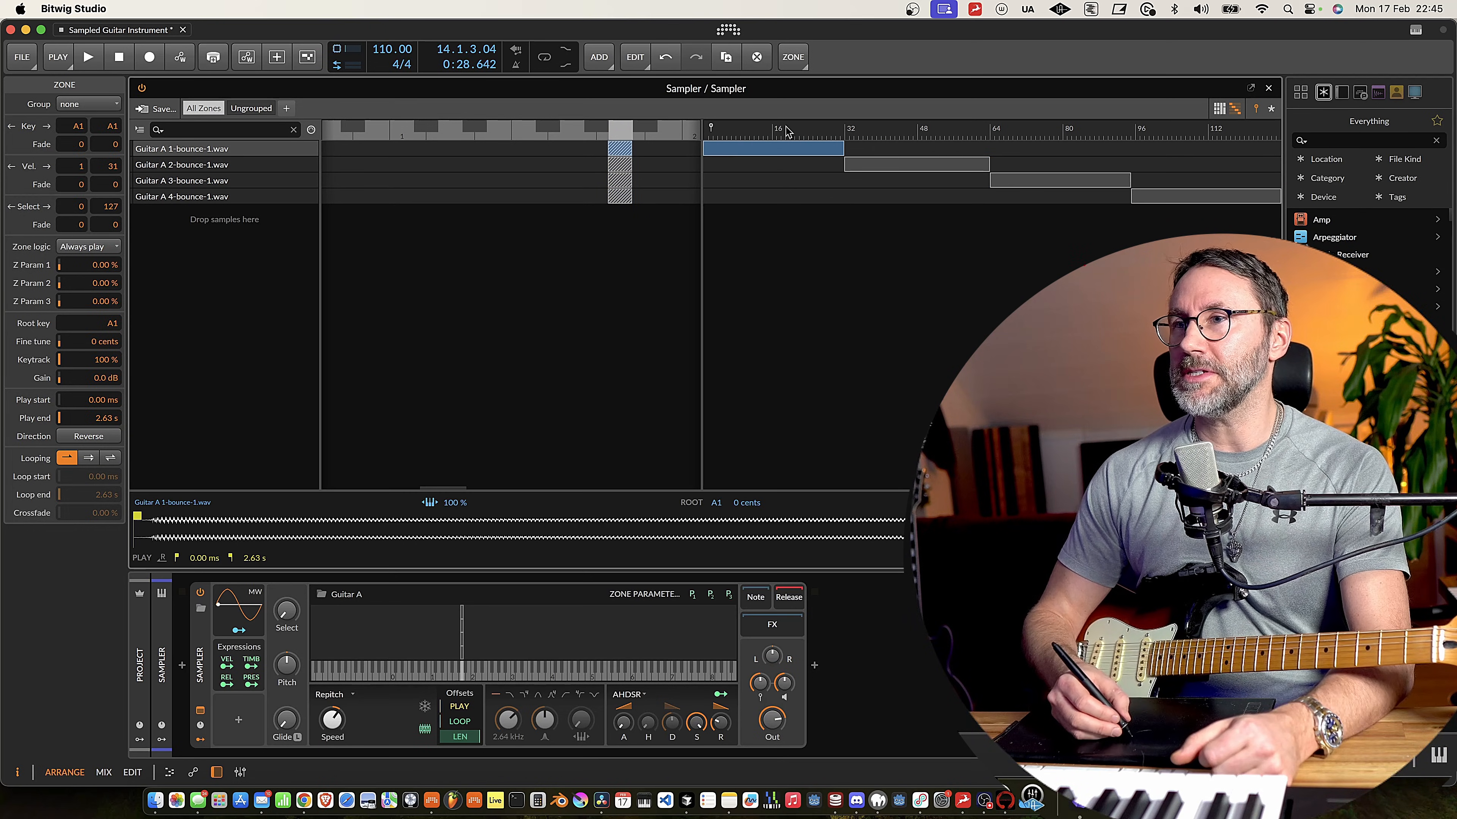
drag(842, 145, 1045, 164)
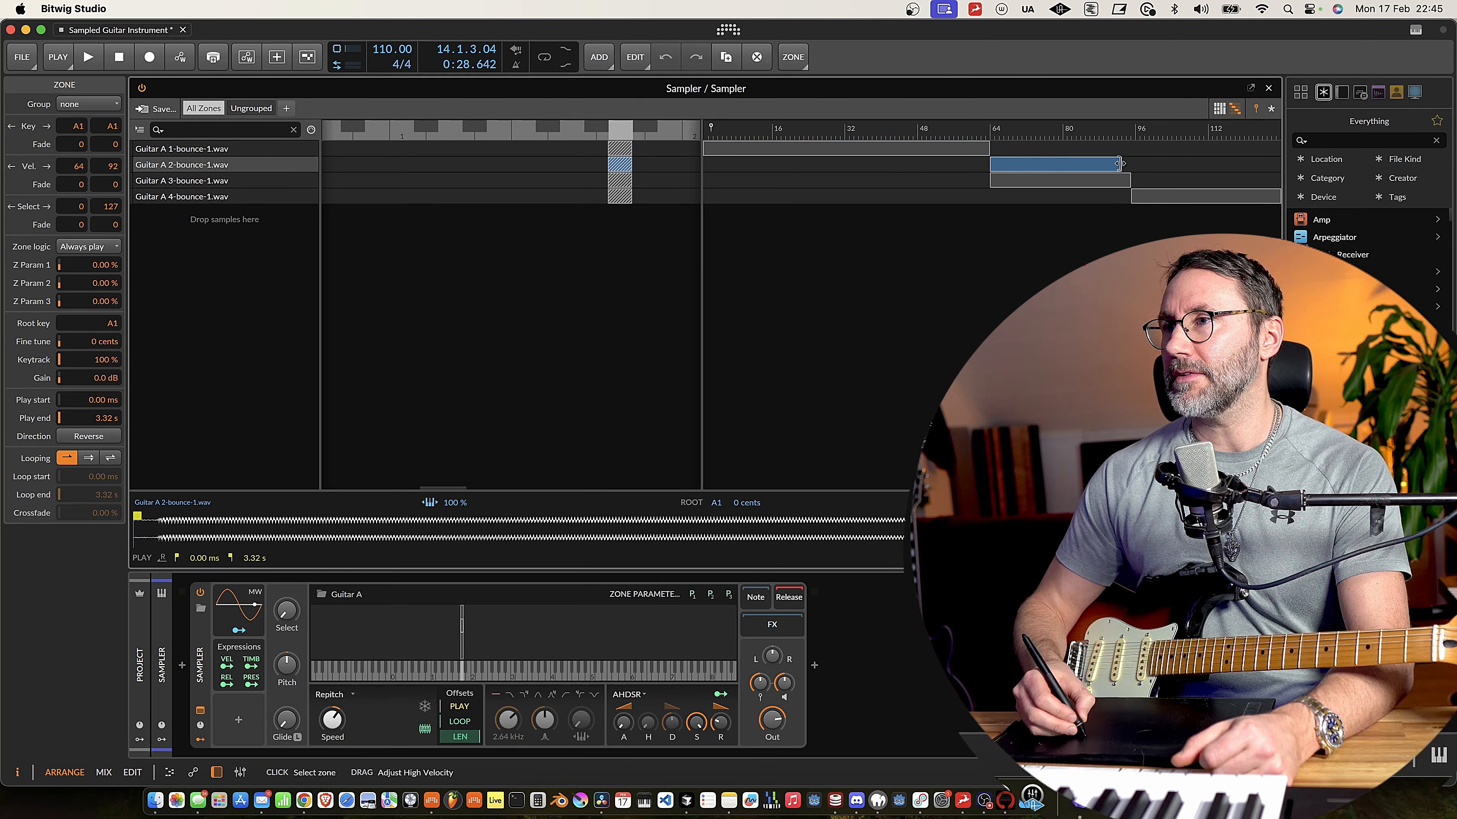
drag(1046, 186, 1238, 197)
click(1138, 197)
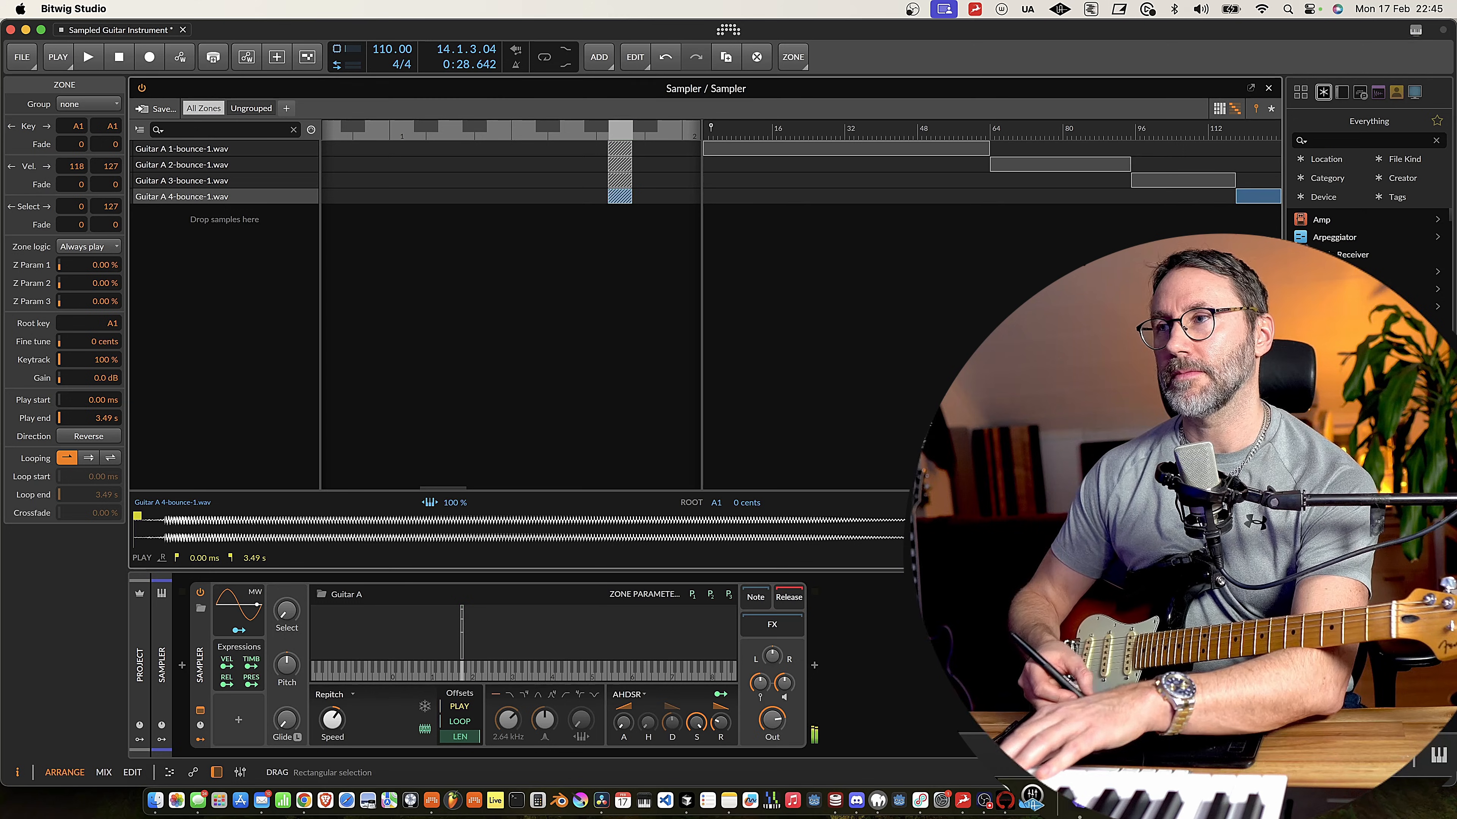
- Set the play start of the Guitar A 1 sample to 41.3 ms, at the onset of the note
click(937, 151)
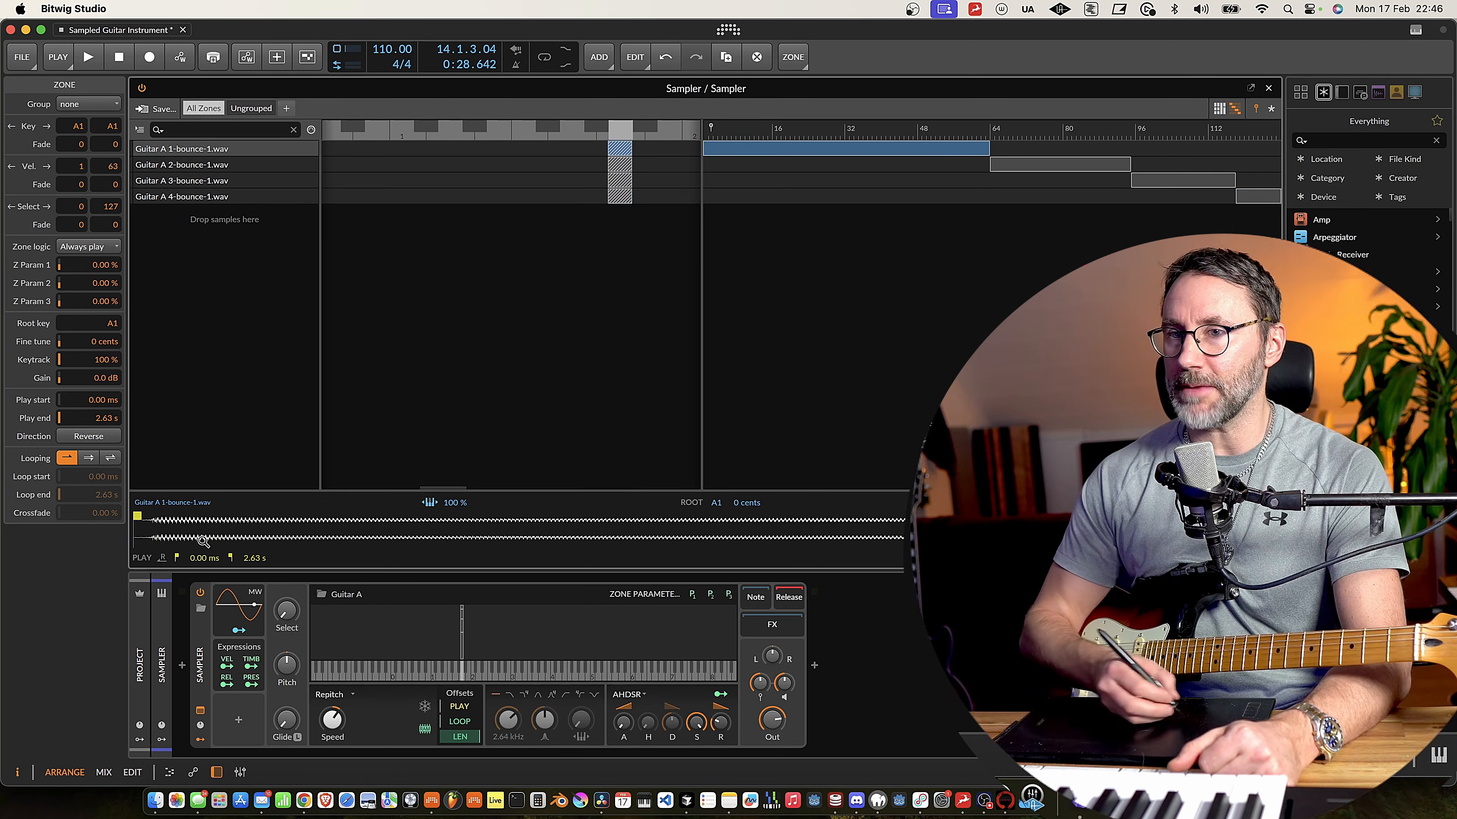
drag(135, 515, 136, 514)
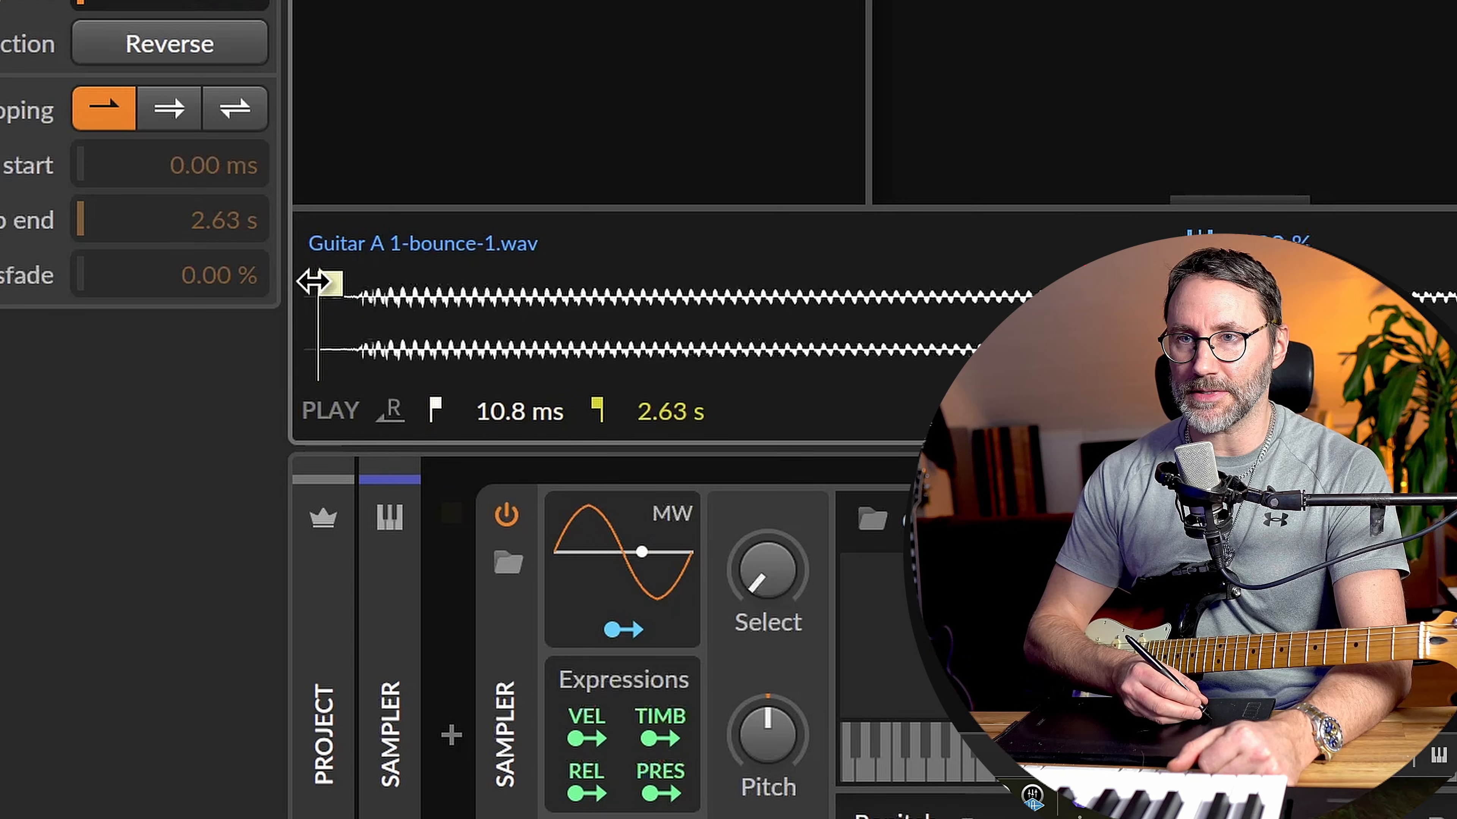
drag(313, 281, 360, 280)
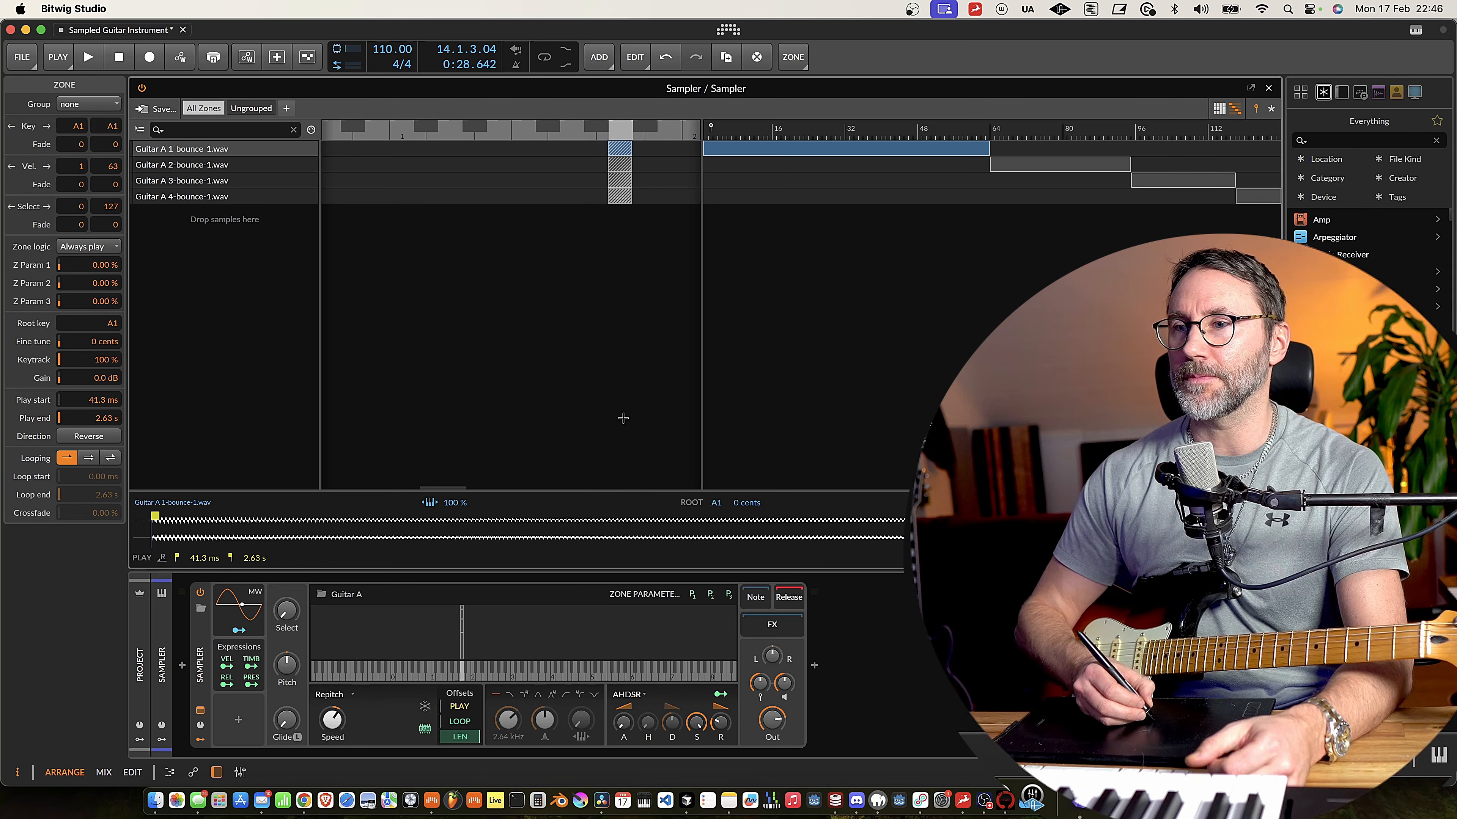
- Move the play starts of the other samples to their note onsets, with Guitar A 3 at 102 ms and Guitar A 4 at 91.5 ms
click(1031, 166)
drag(139, 515, 164, 514)
click(1170, 179)
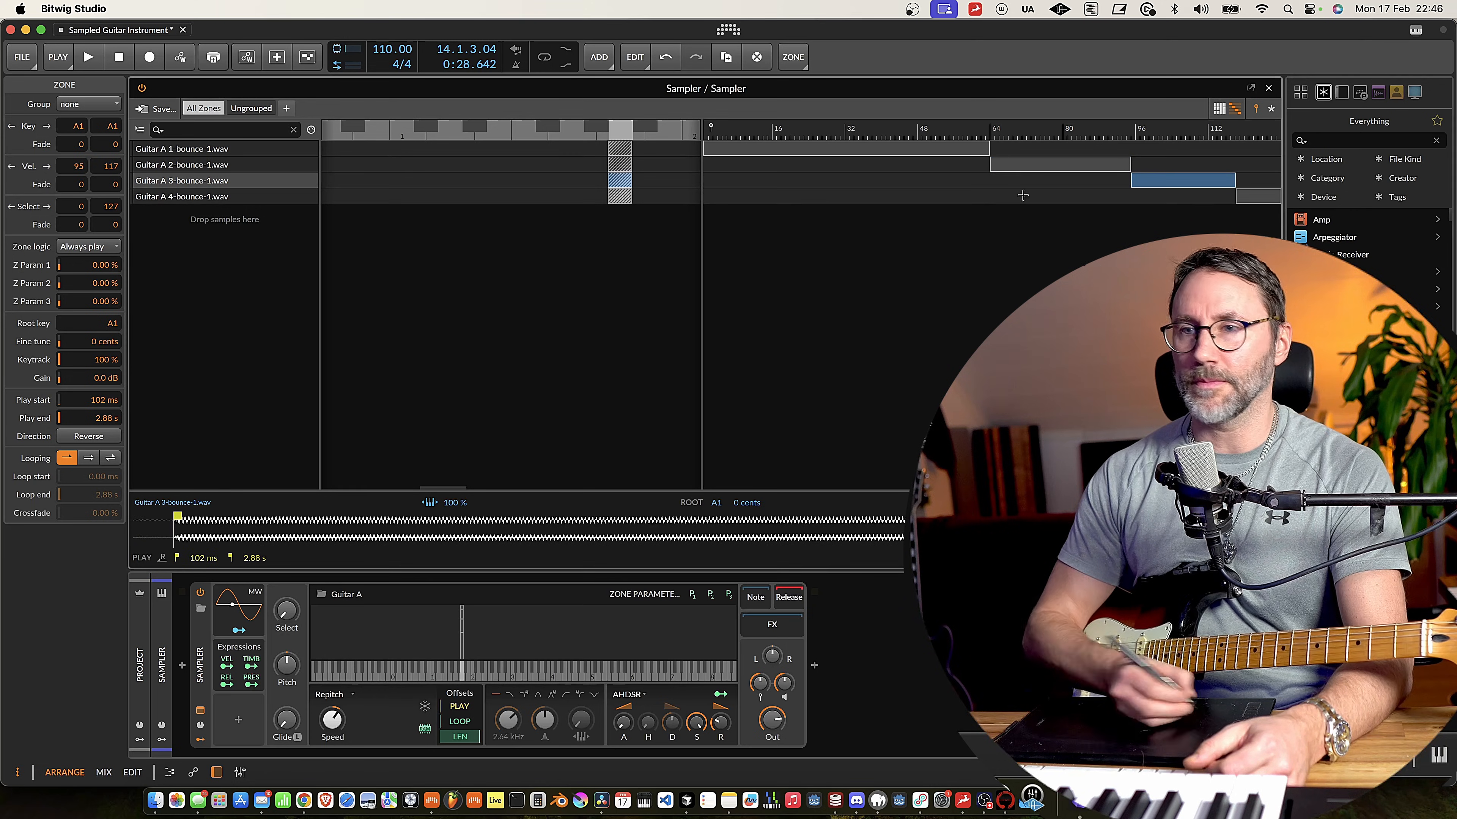
click(1267, 196)
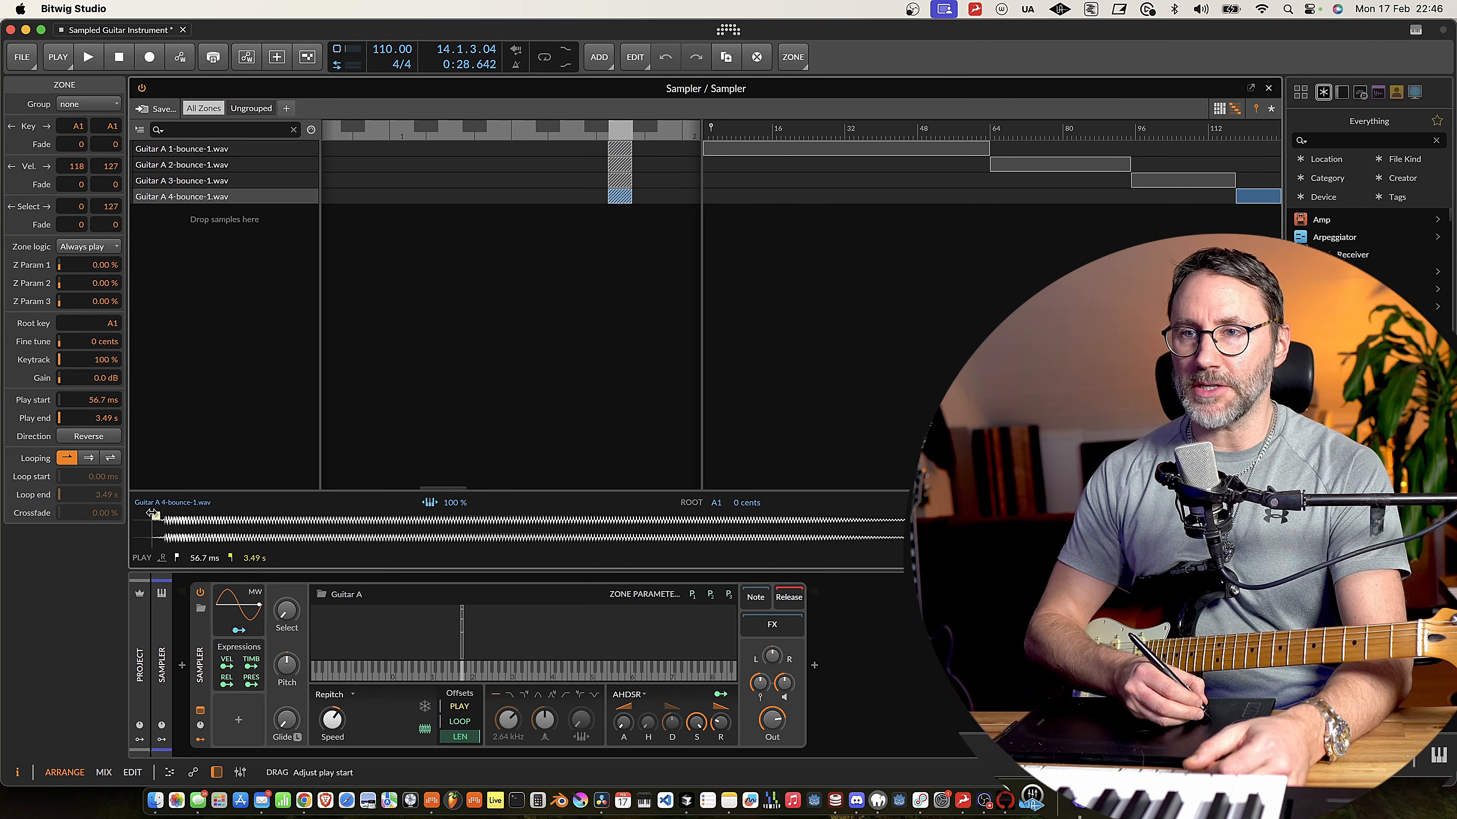
drag(161, 514, 163, 513)
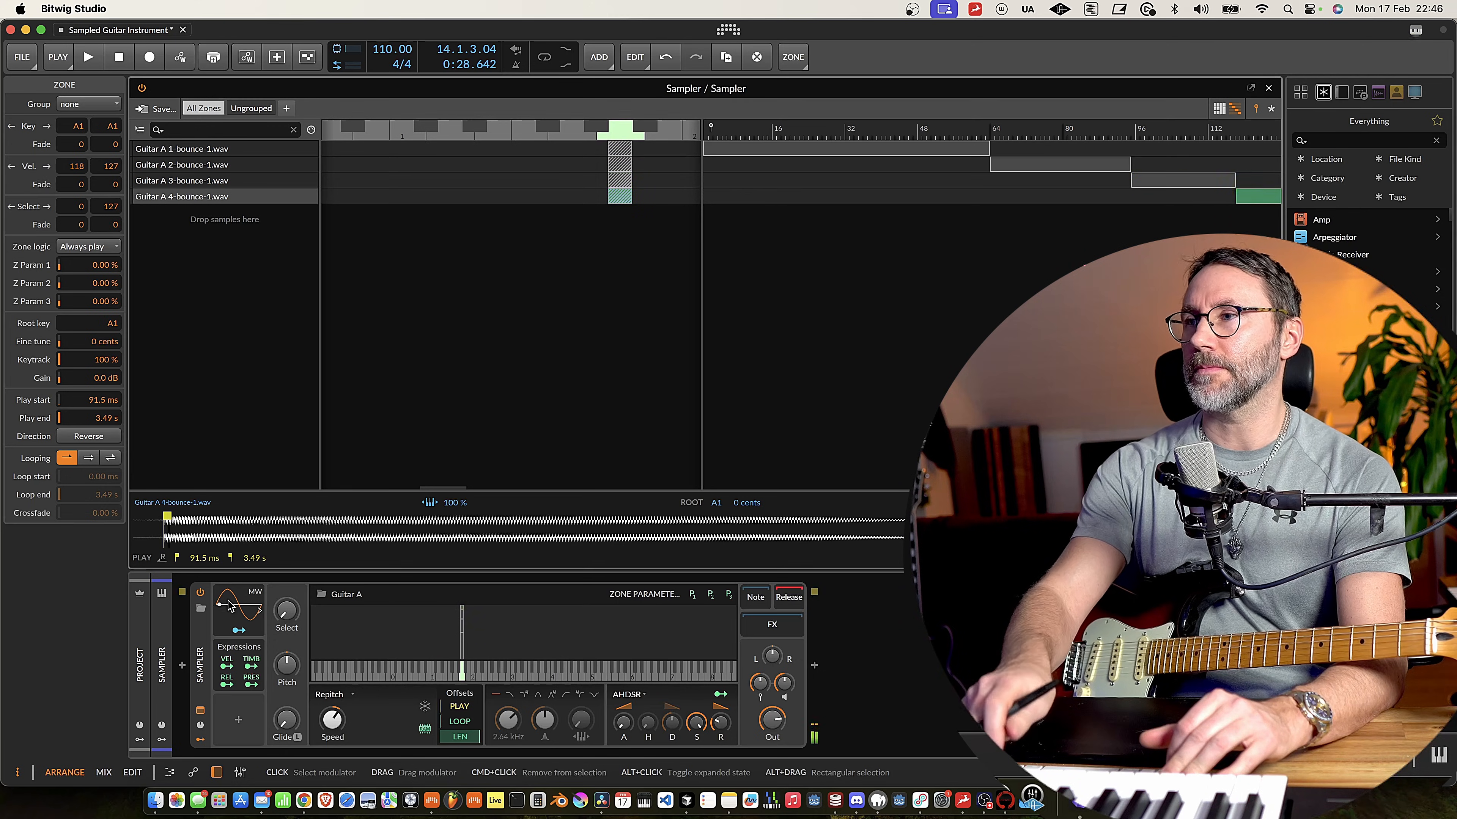
- Set the sample gain to +12.0 dB for Guitar A 1 and +3.2 dB for Guitar A 3, and raise Guitar A 2's gain
click(911, 150)
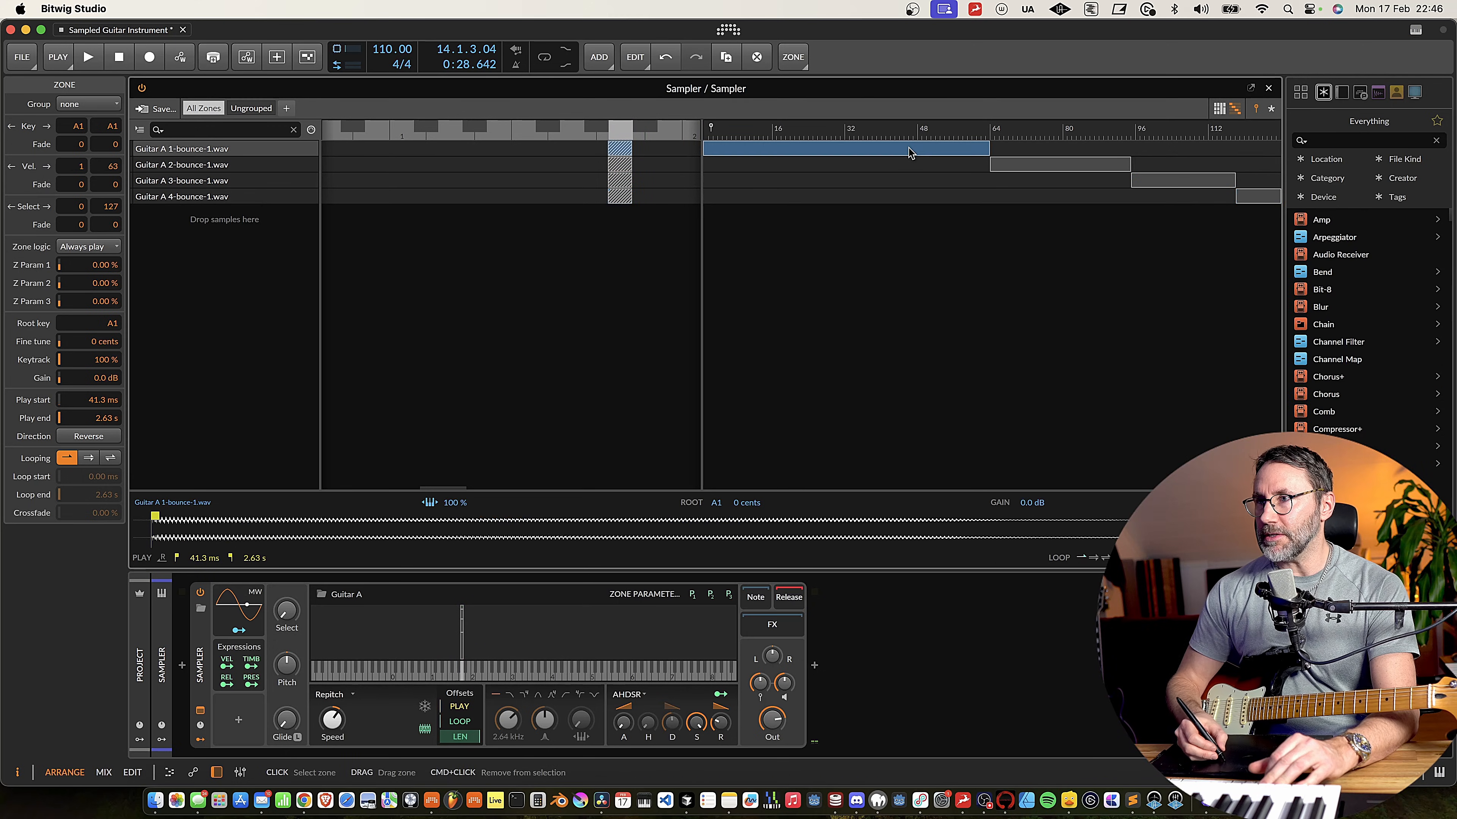
drag(1029, 503, 1028, 480)
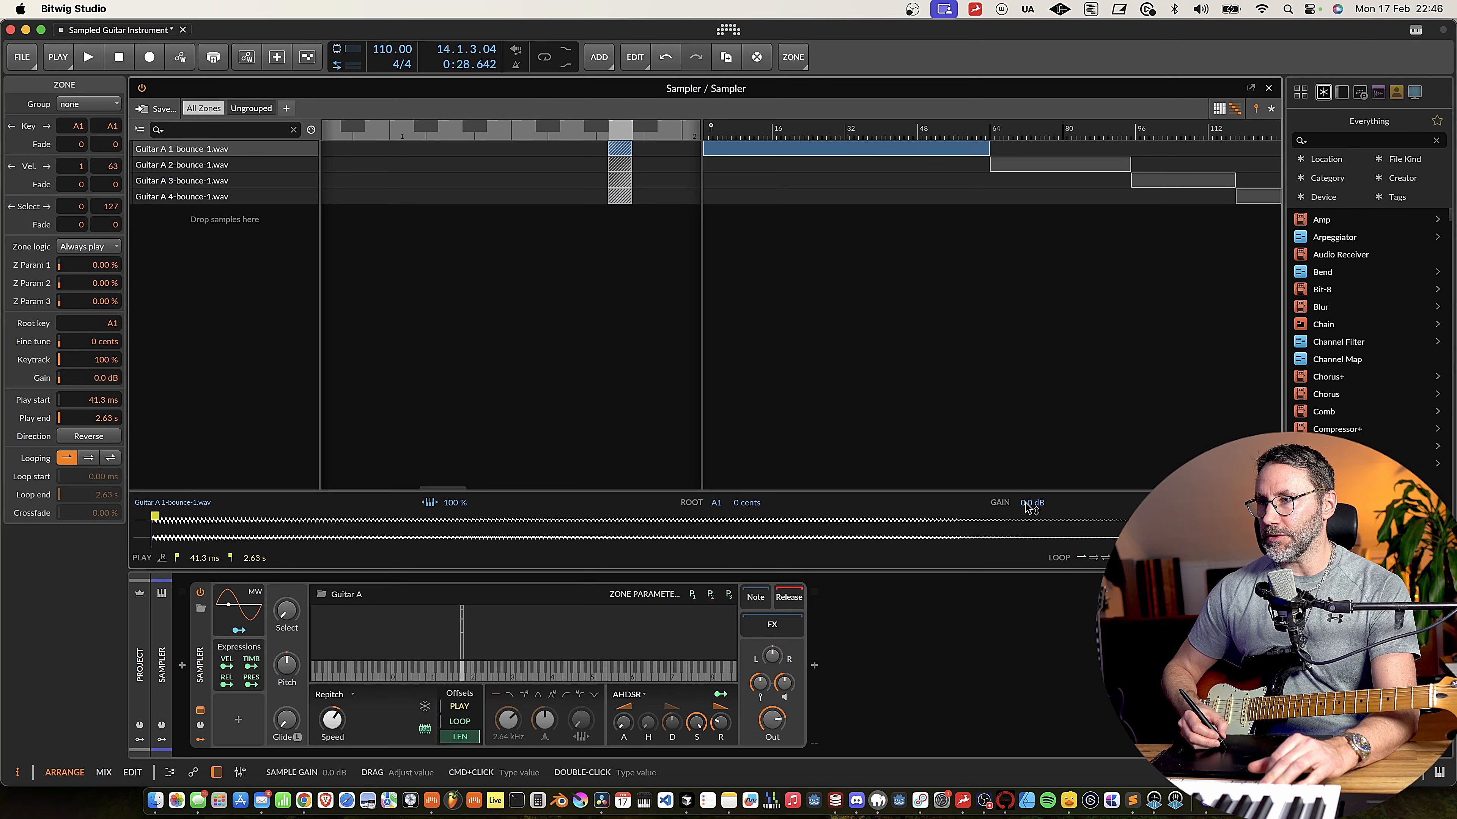
drag(515, 199, 515, 109)
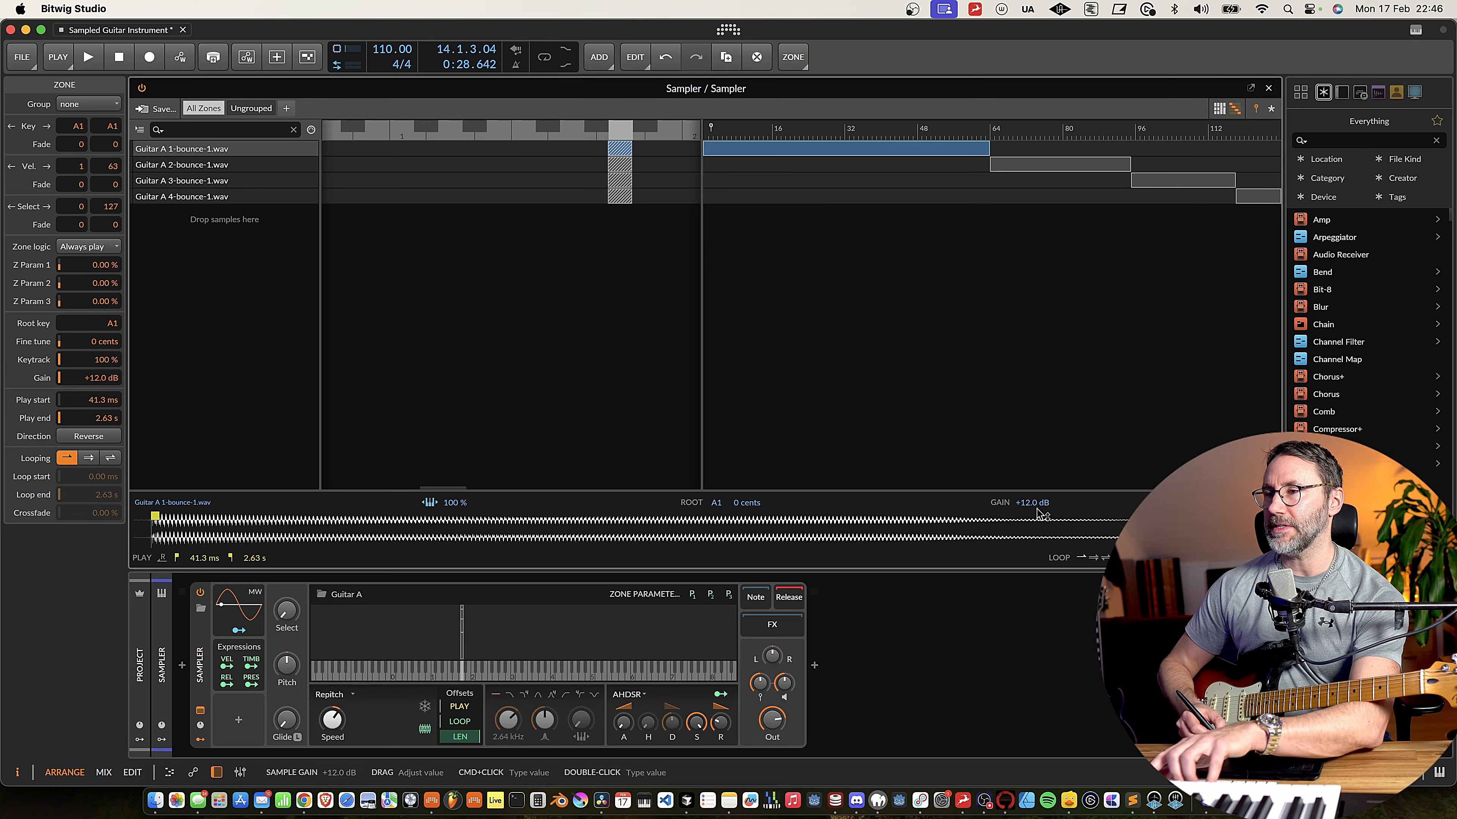
click(1067, 167)
drag(1032, 504, 1031, 500)
click(1186, 181)
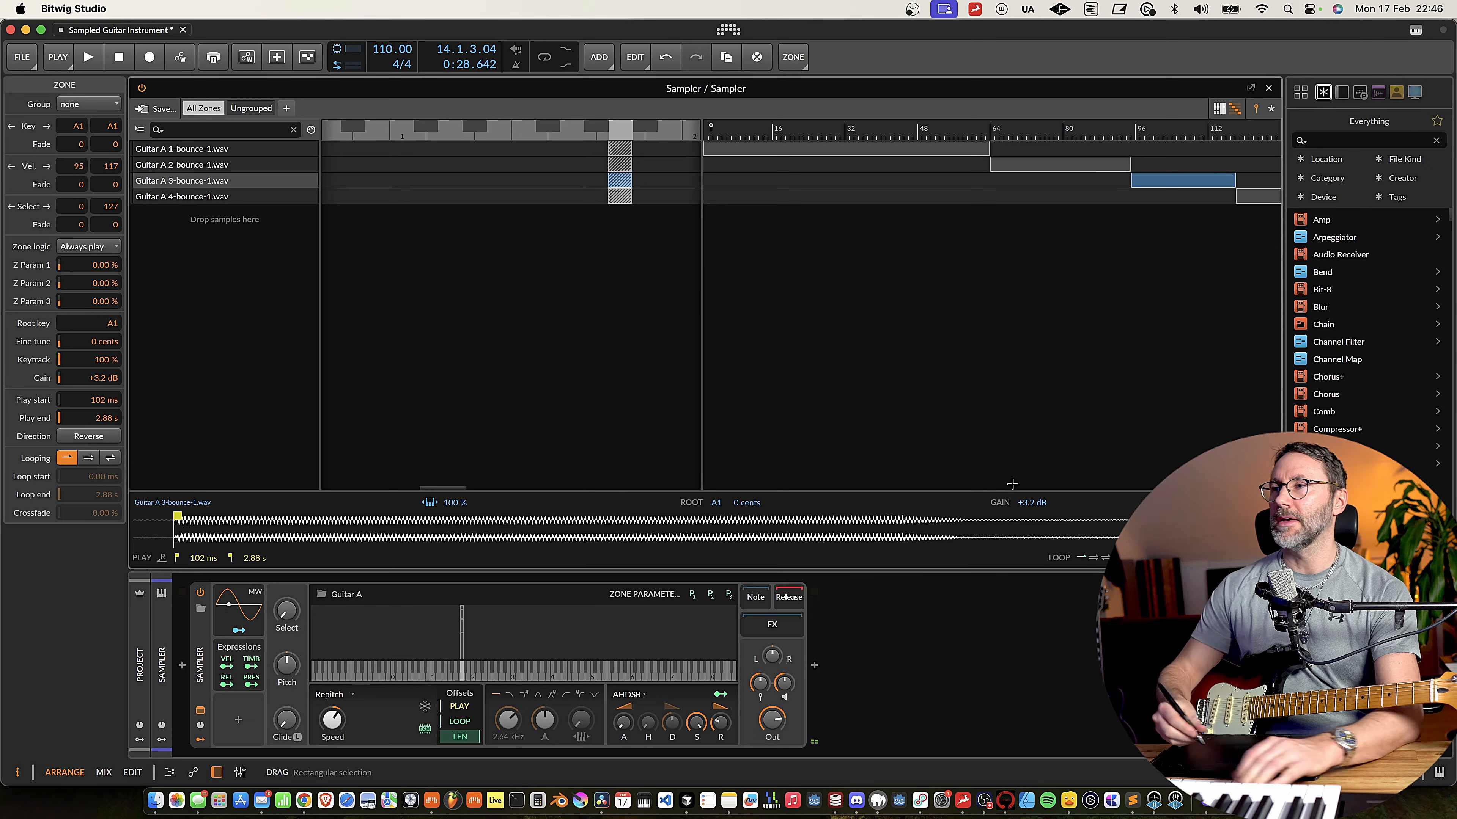
- Switch the zone editor to the grid view and stretch all four Guitar A zones to cover keys F#-2 to D#6
drag(701, 280, 989, 262)
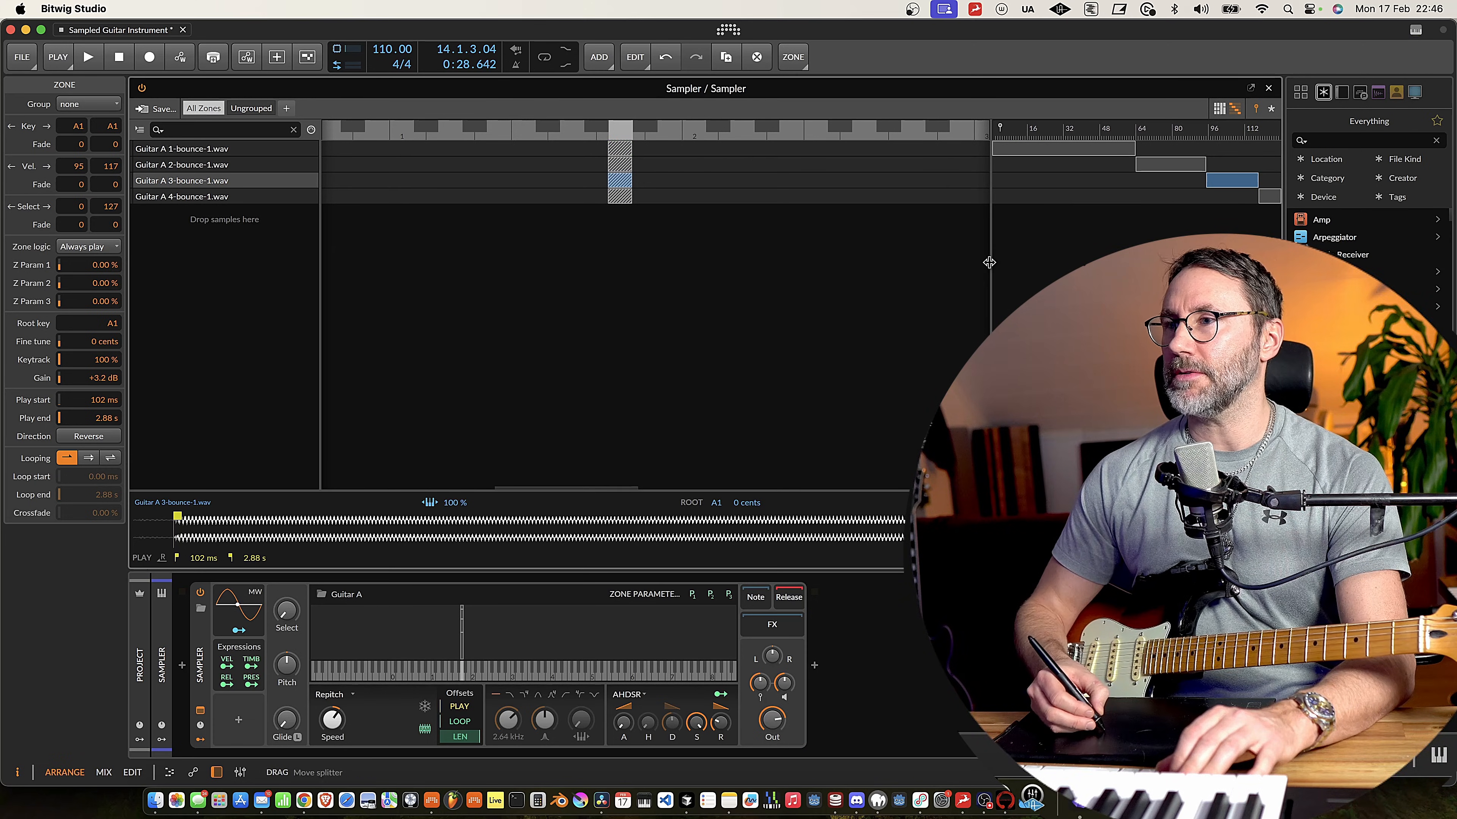
click(1220, 111)
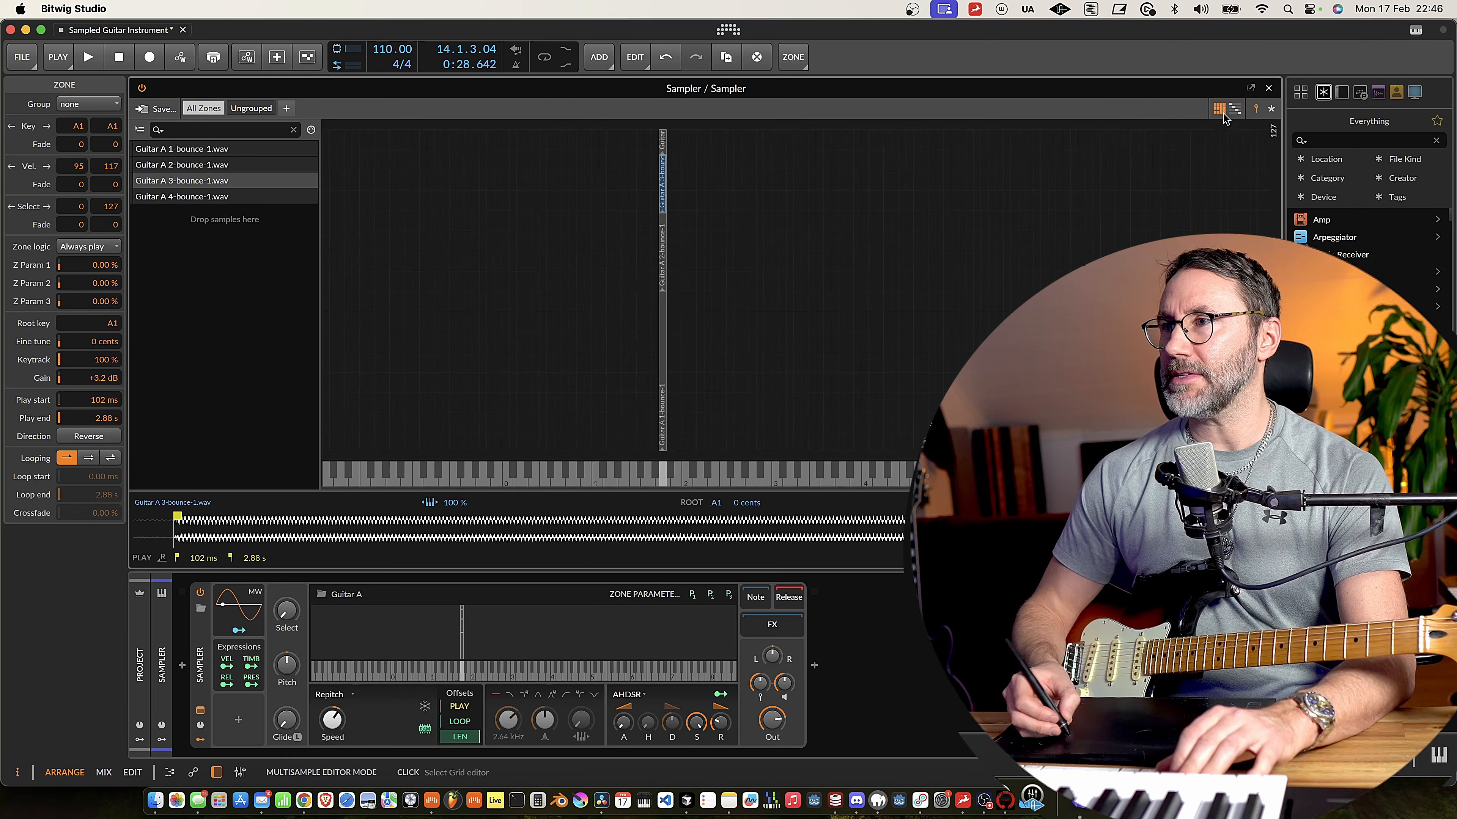
drag(706, 133, 686, 394)
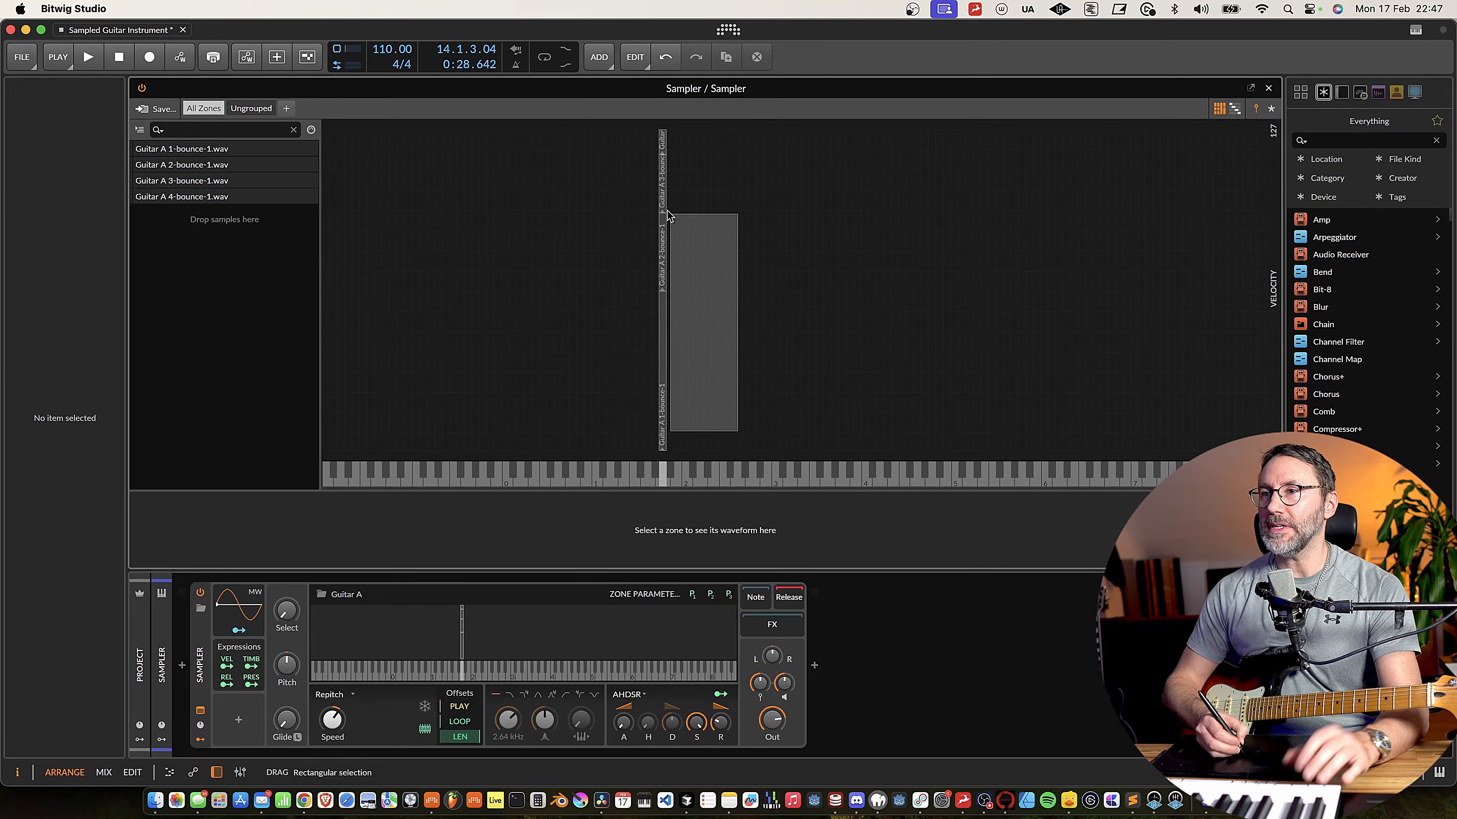
drag(667, 215, 613, 123)
drag(715, 416, 627, 130)
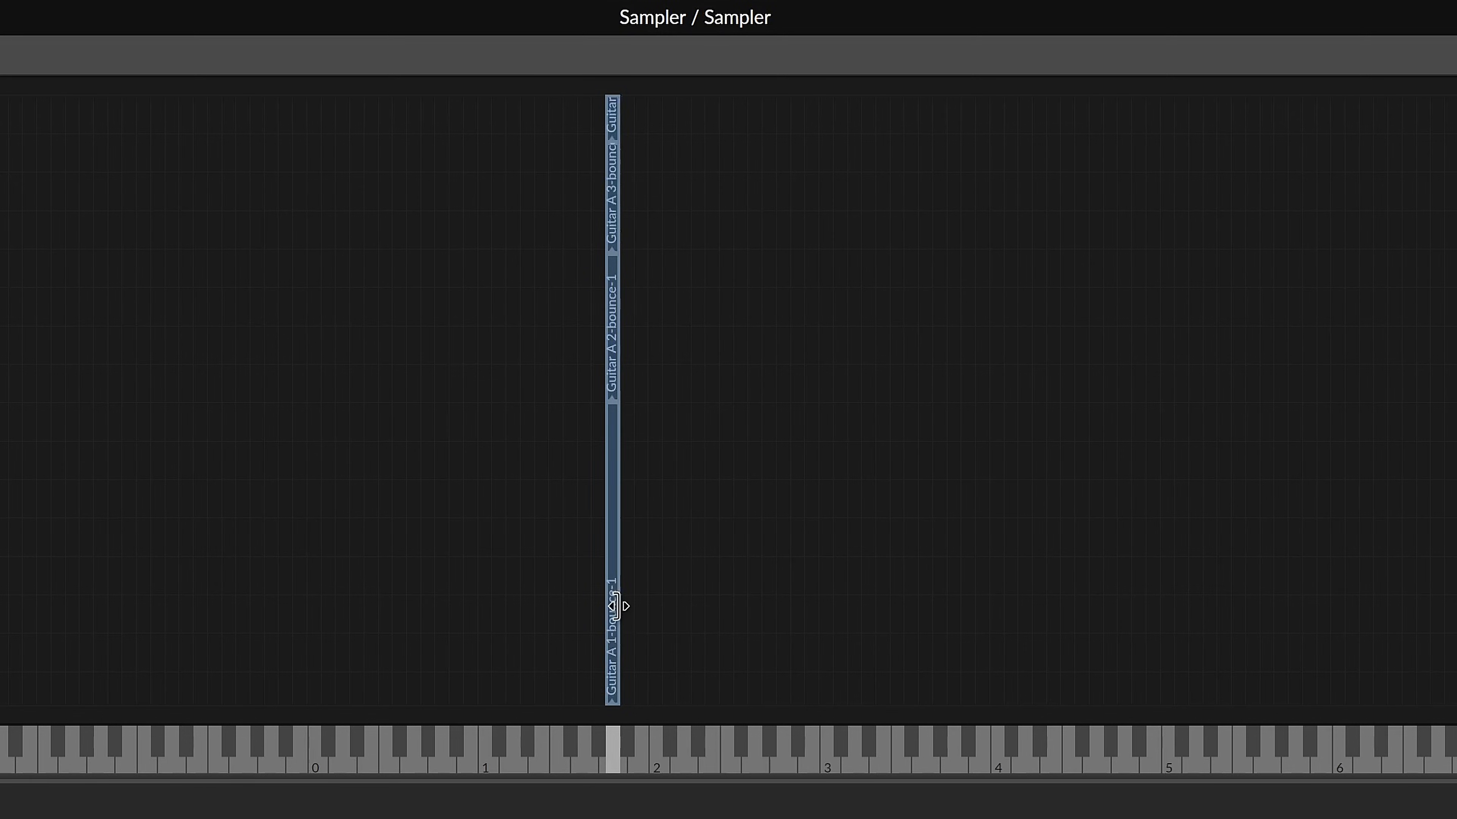
drag(617, 607, 1391, 631)
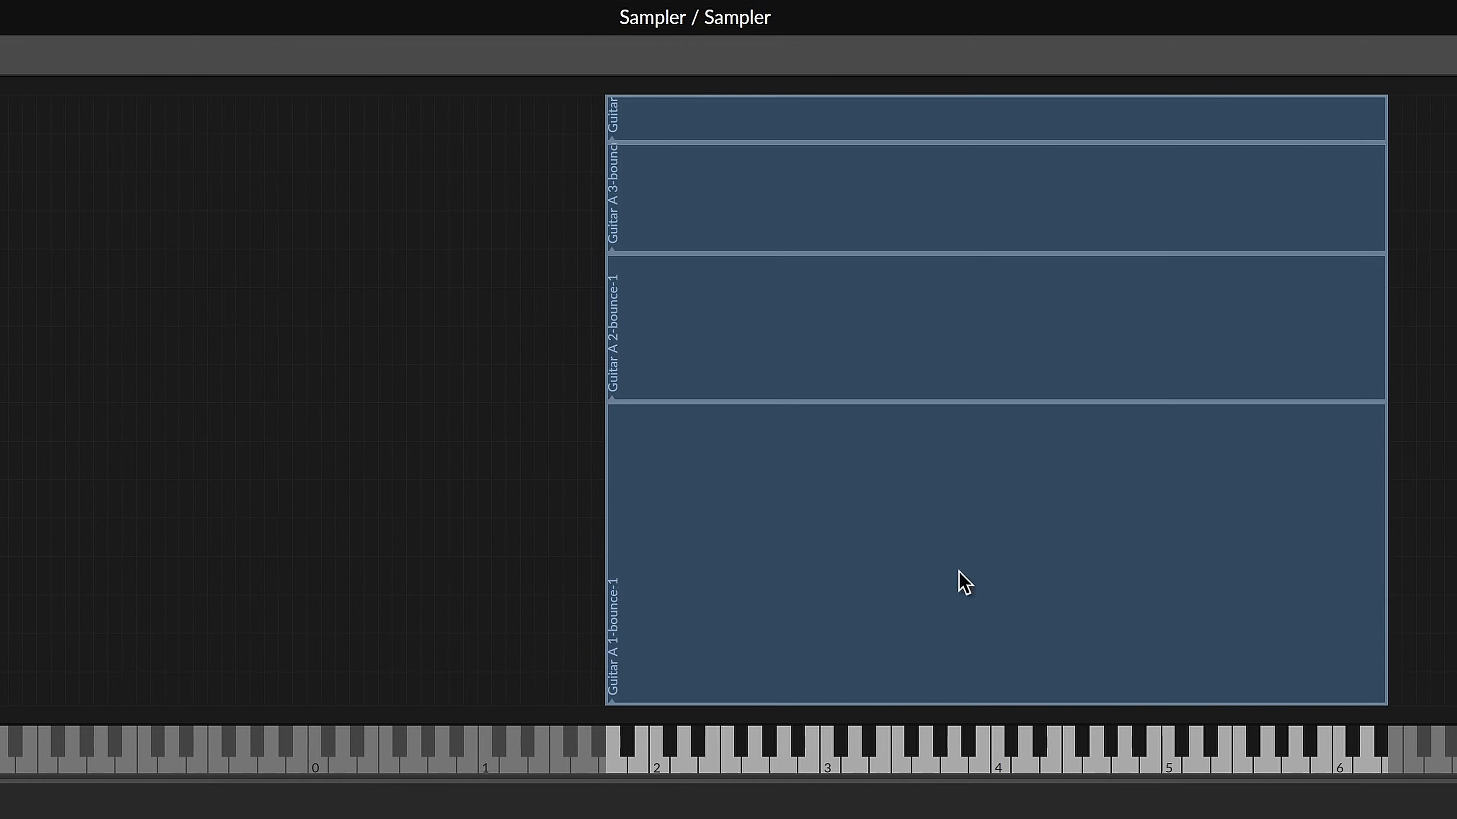
drag(545, 108, 783, 703)
drag(606, 571, 23, 572)
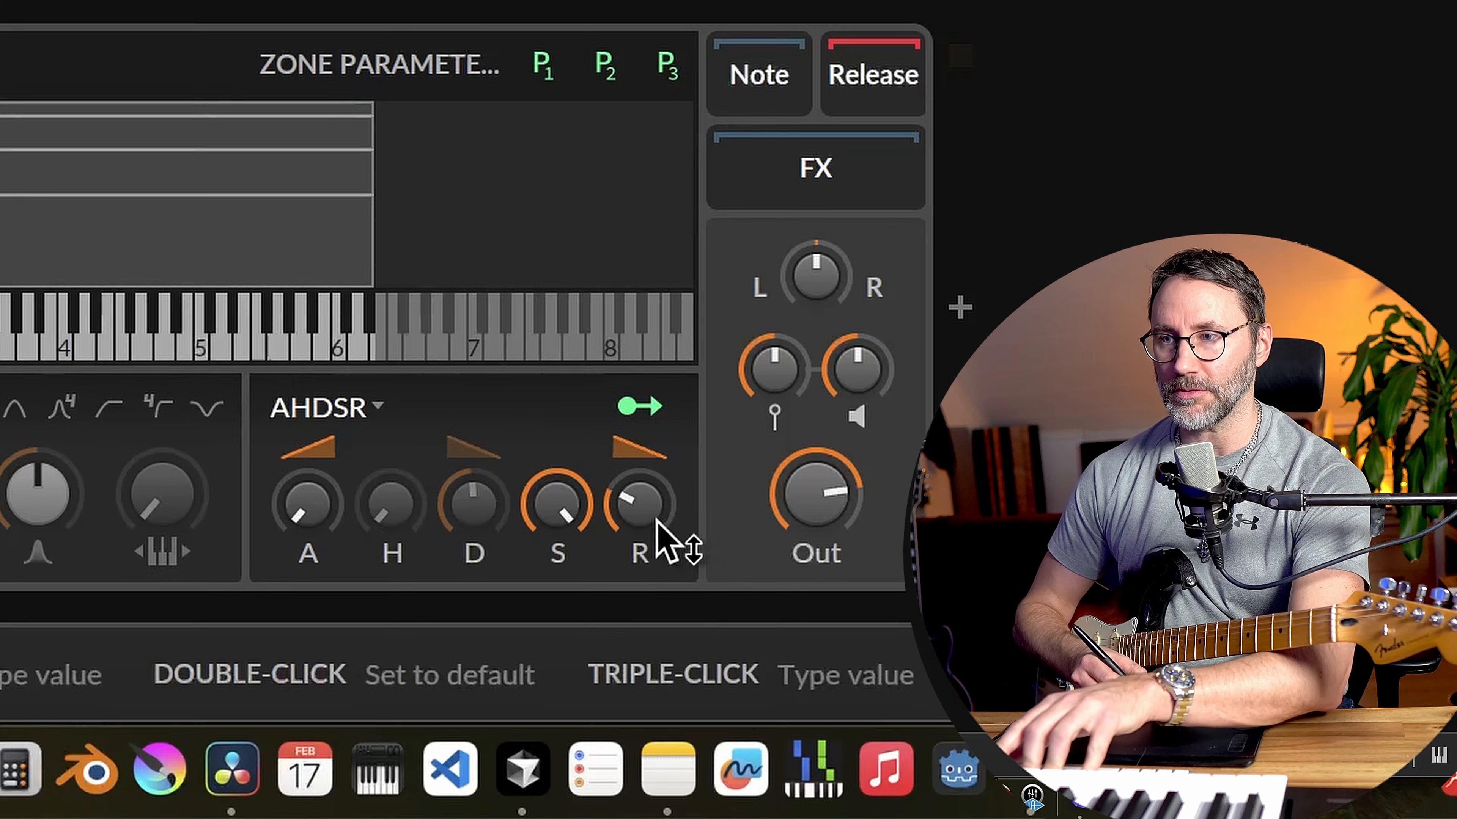
- Adjust the release time of the Sampler's AHDSR envelope and the Sampler's gain
drag(656, 533, 656, 514)
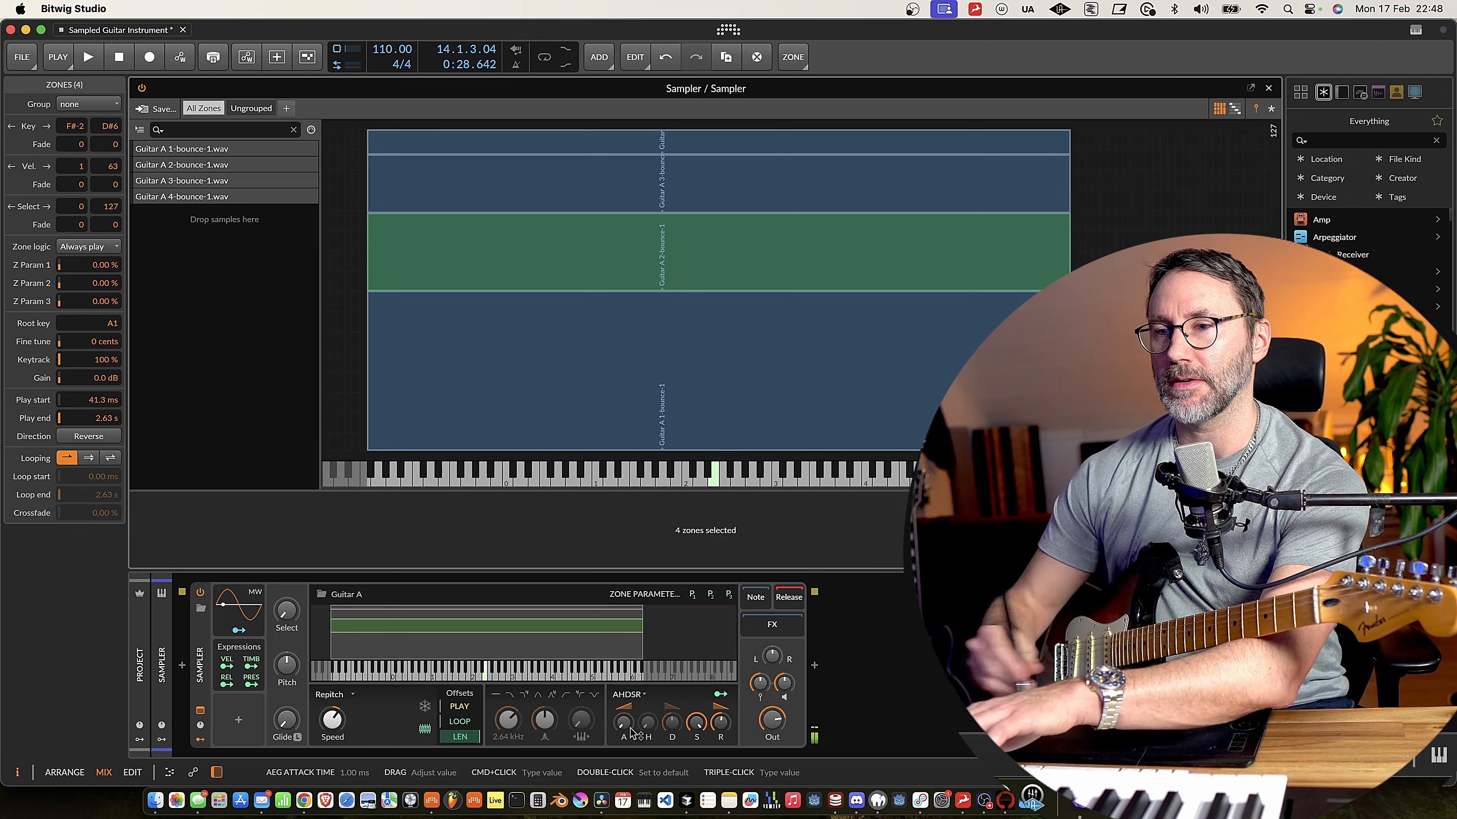
drag(720, 723, 714, 721)
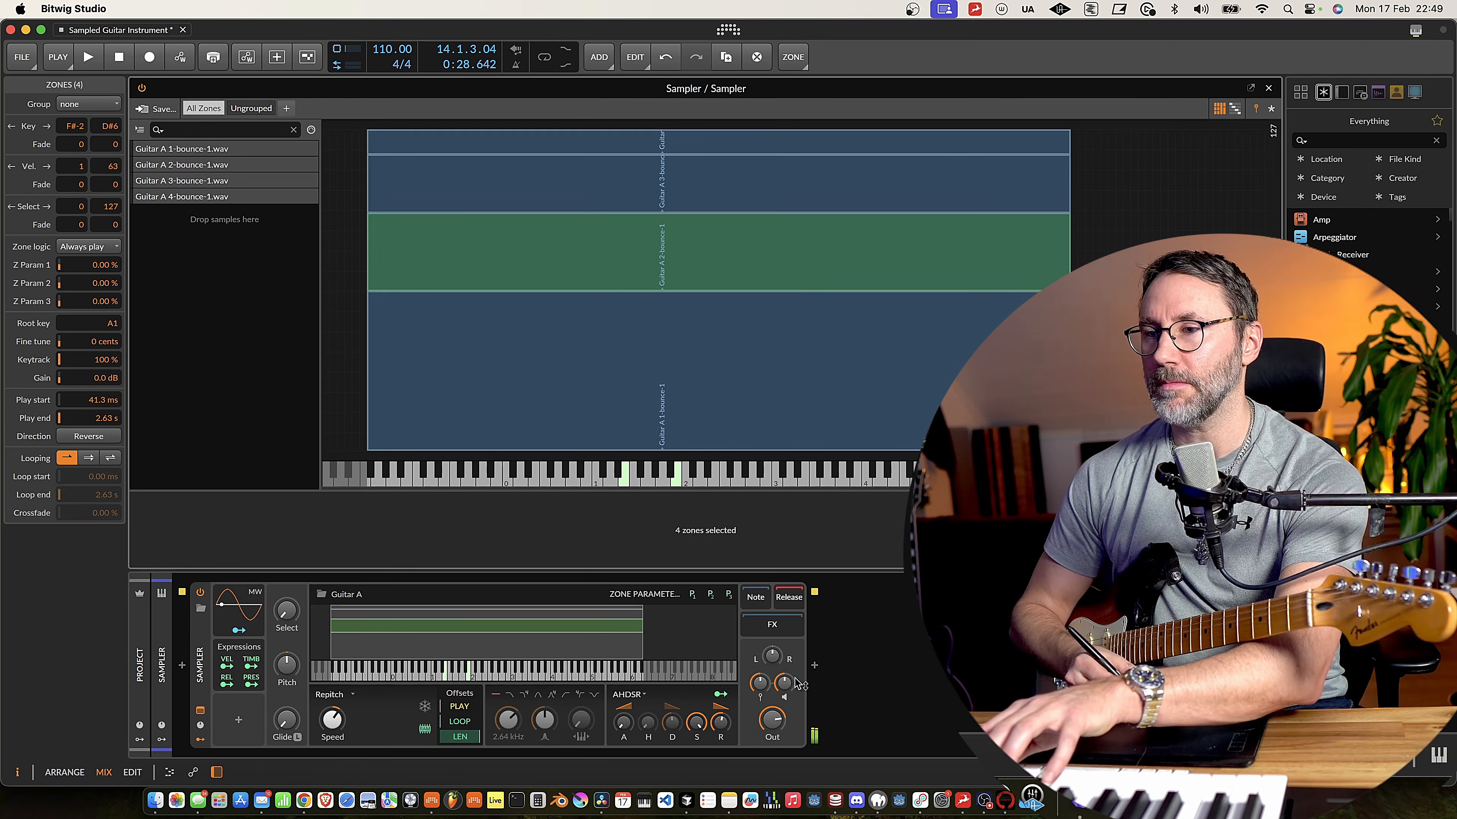
drag(784, 683, 784, 677)
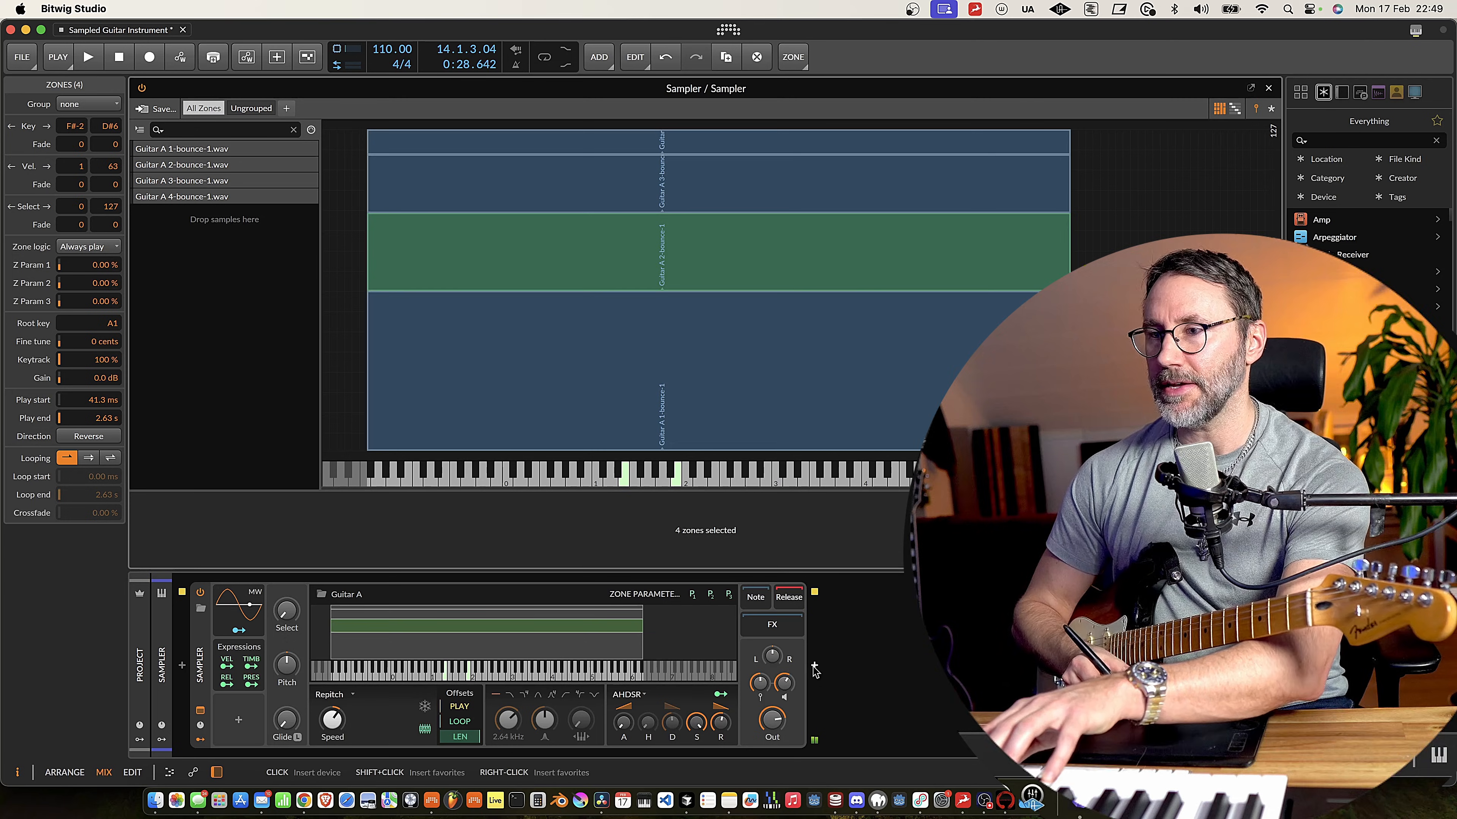
- Find the Filter+ device by searching for "filter" and insert it after the Sampler
click(832, 586)
text(filter)
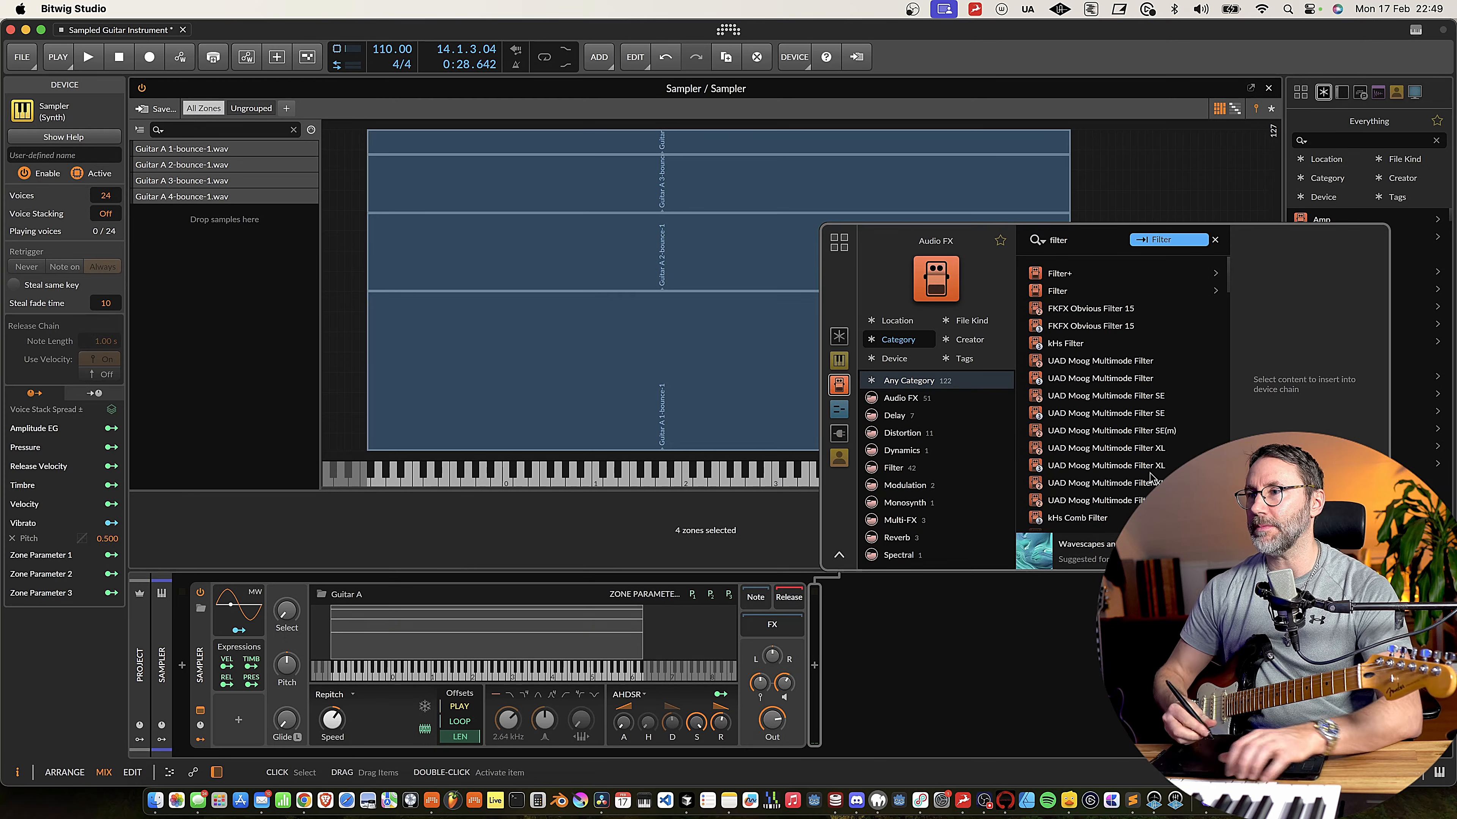
click(1070, 276)
key(Return)
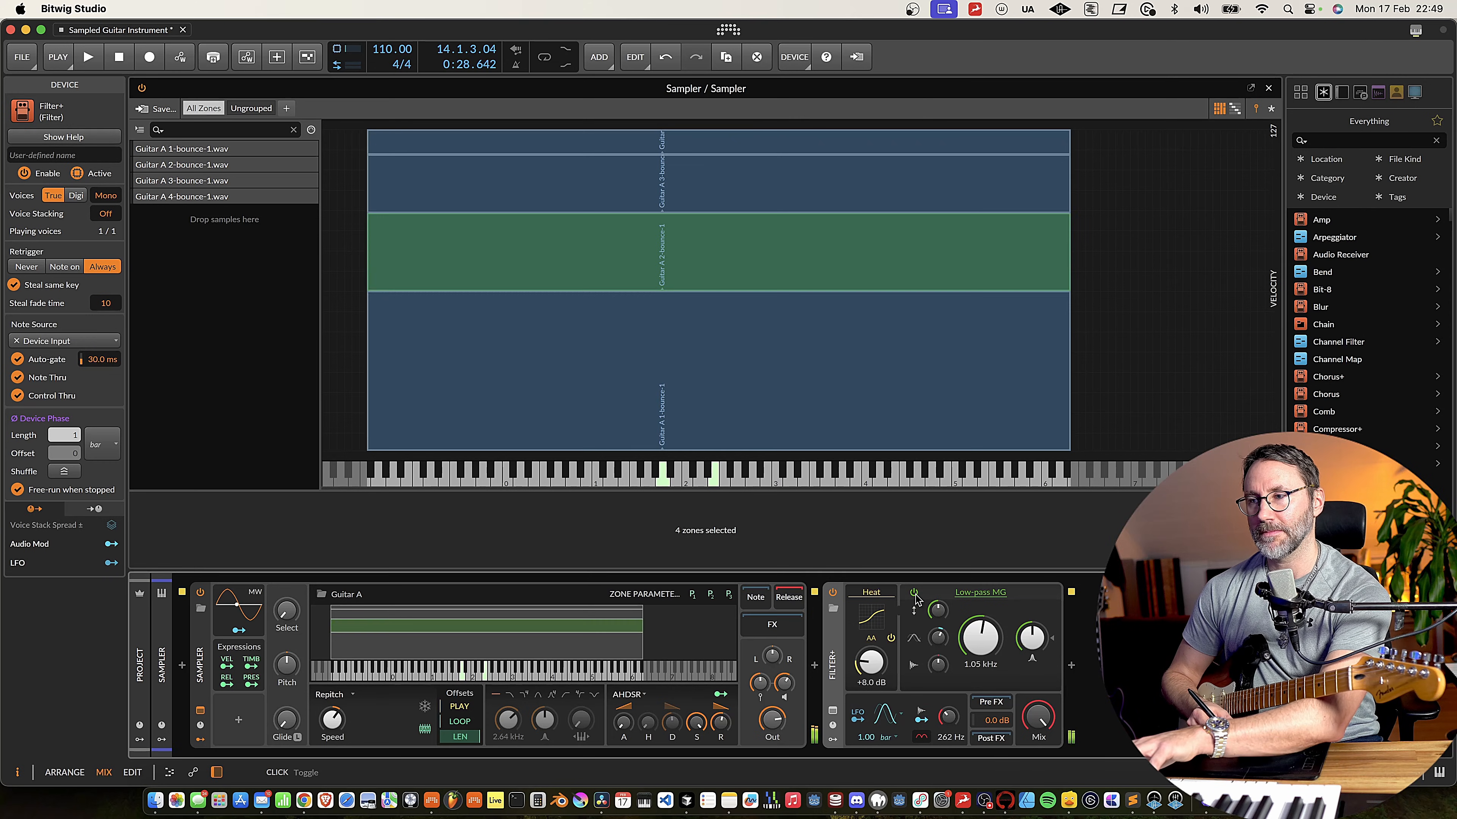
- Turn off Filter+'s low-pass filter and set the Heat drive to +10.2 dB
drag(872, 667, 850, 626)
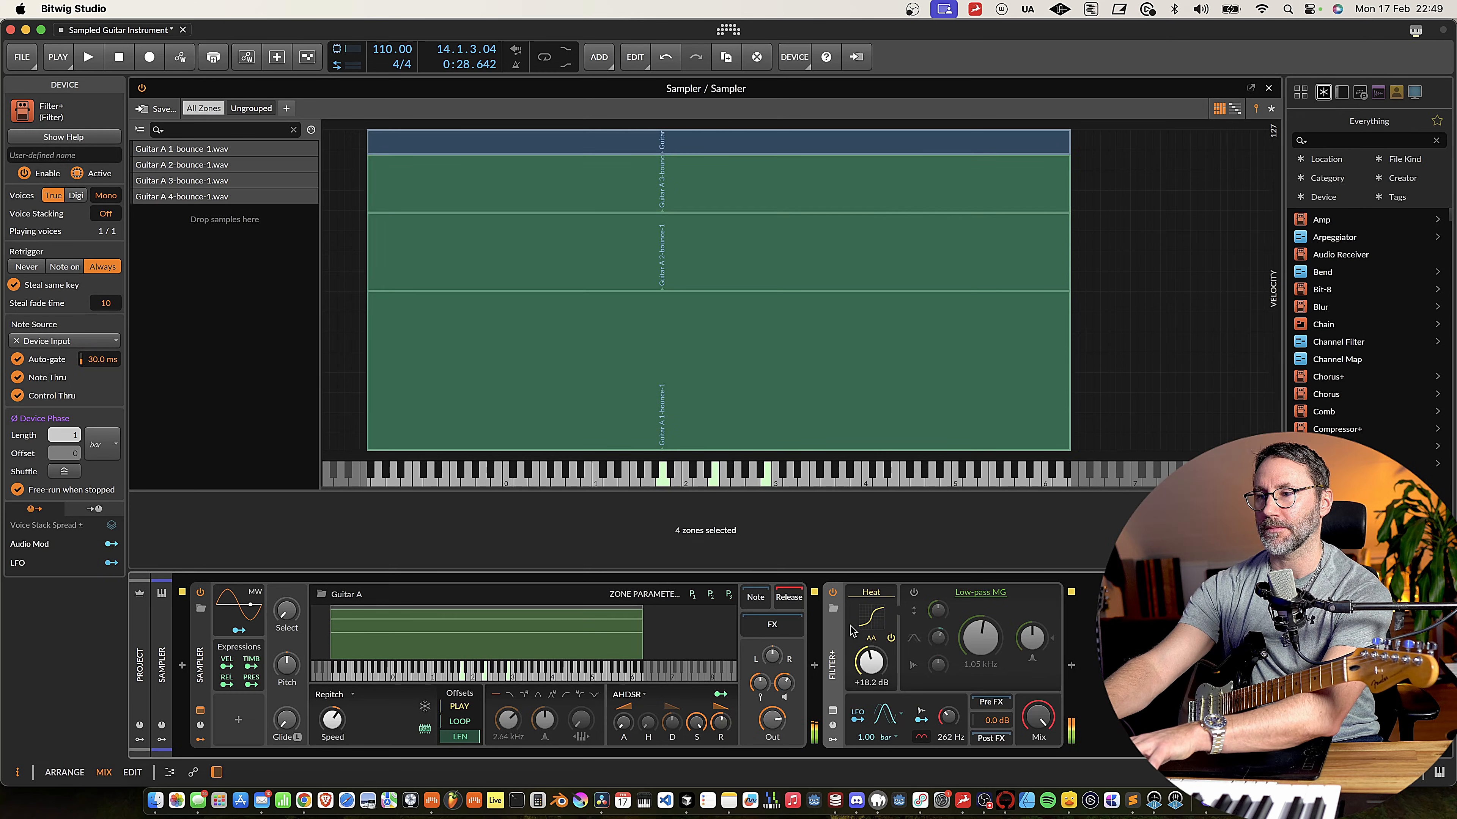
drag(870, 666, 871, 686)
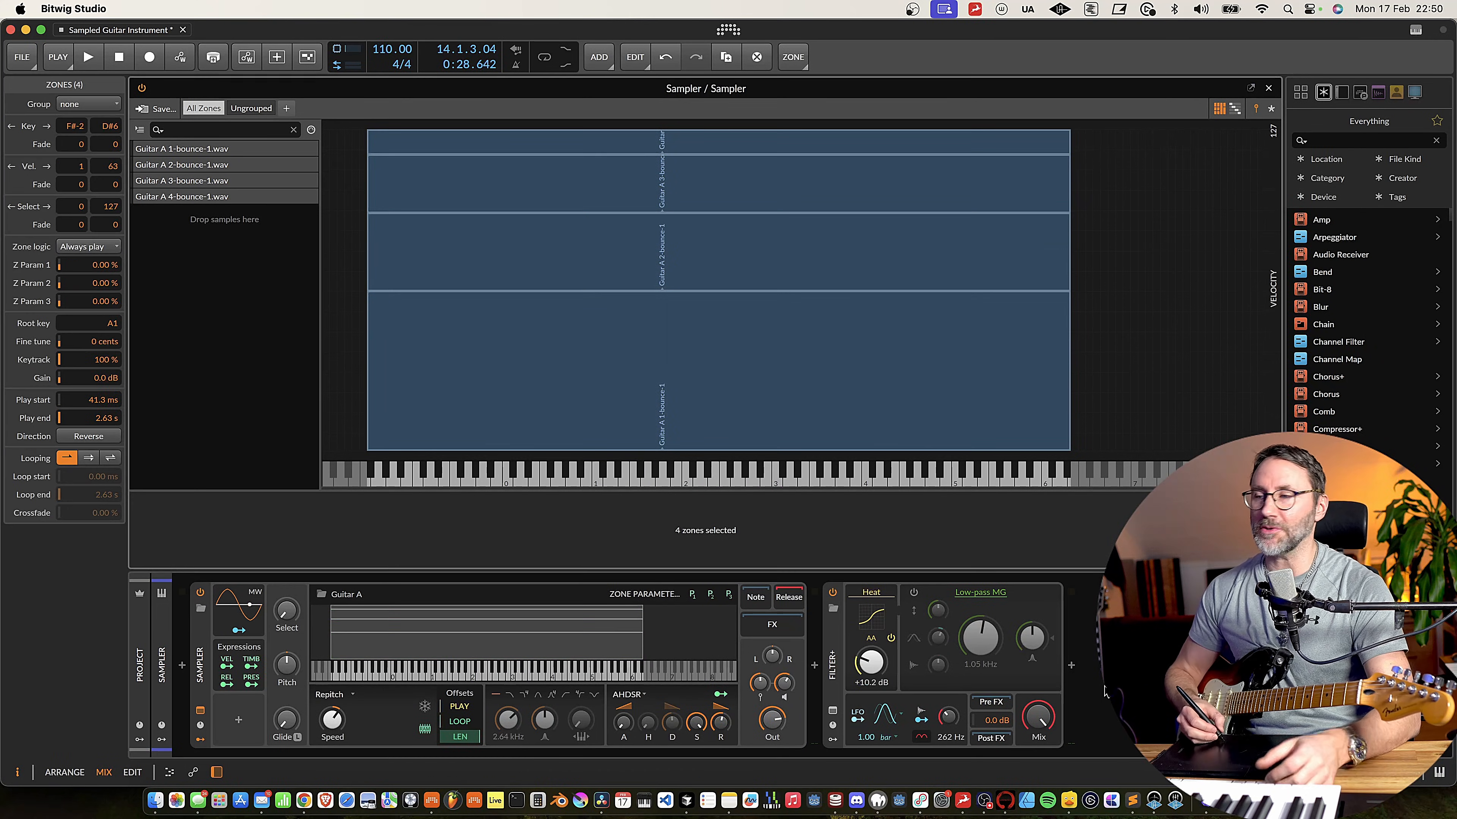
- Find ValhallaSupermassive by searching the audio effects for "val" and insert it after Filter+
click(1071, 667)
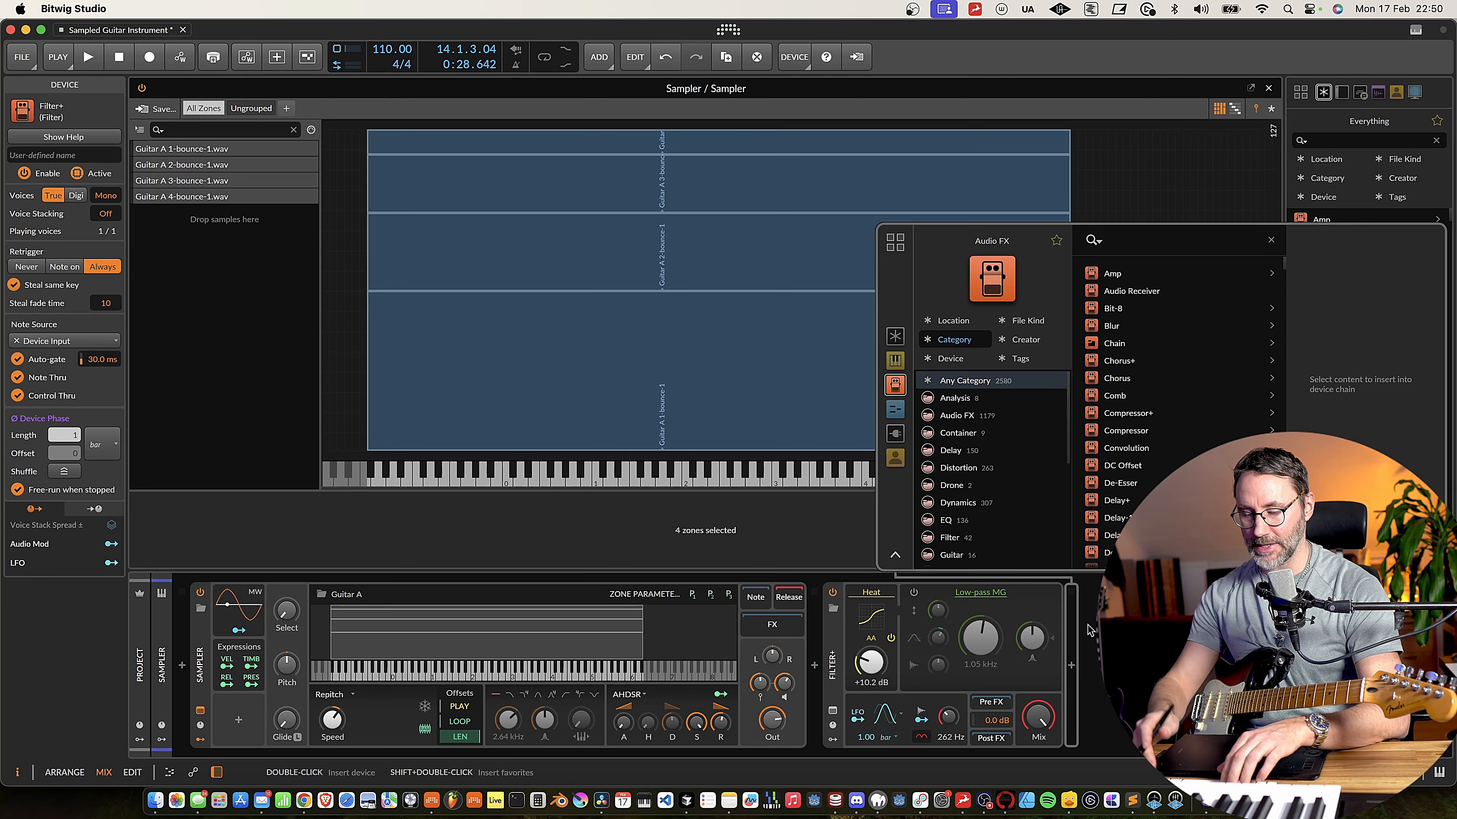
text(val)
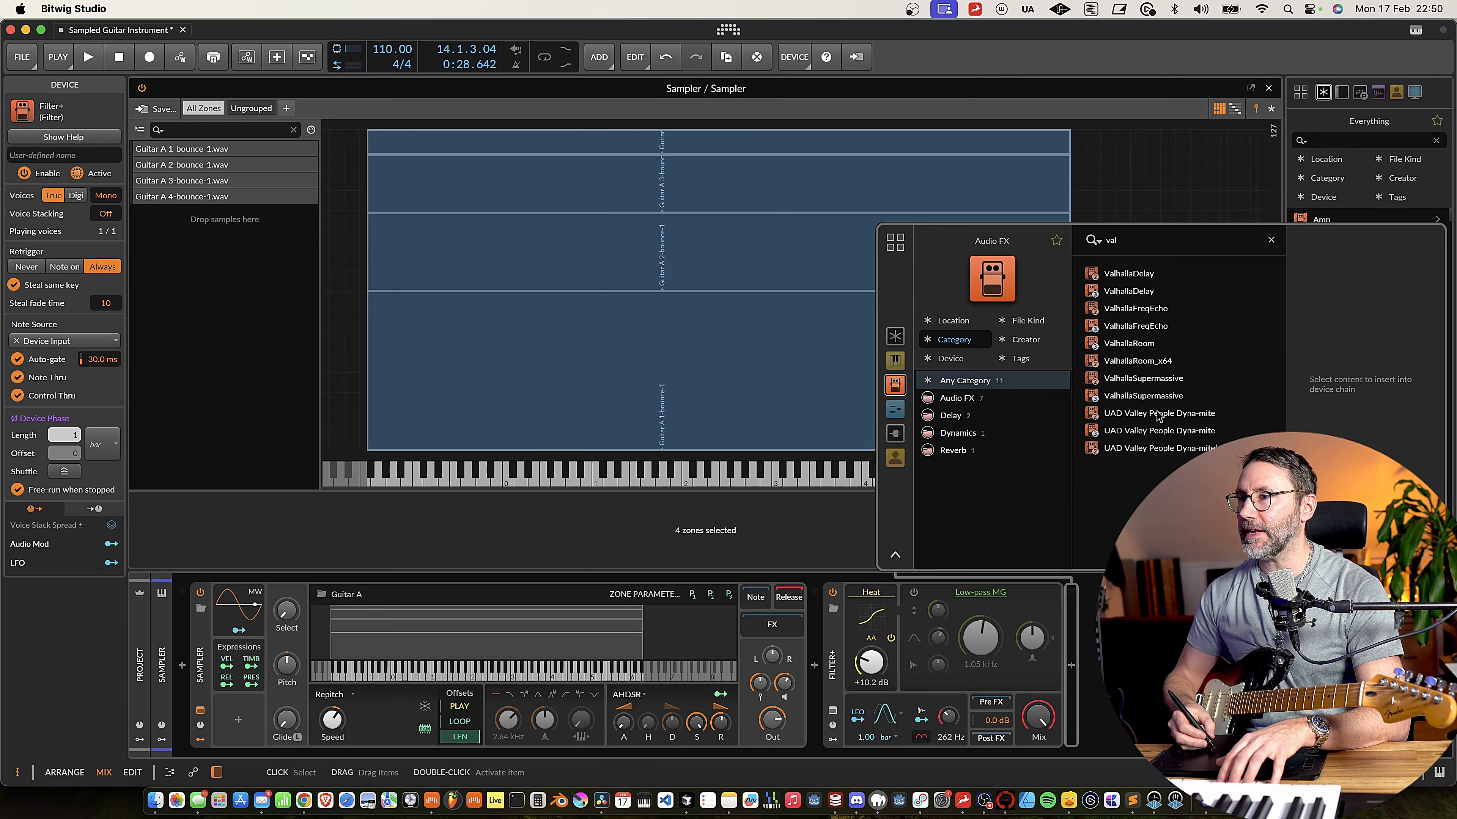
double_click(1142, 395)
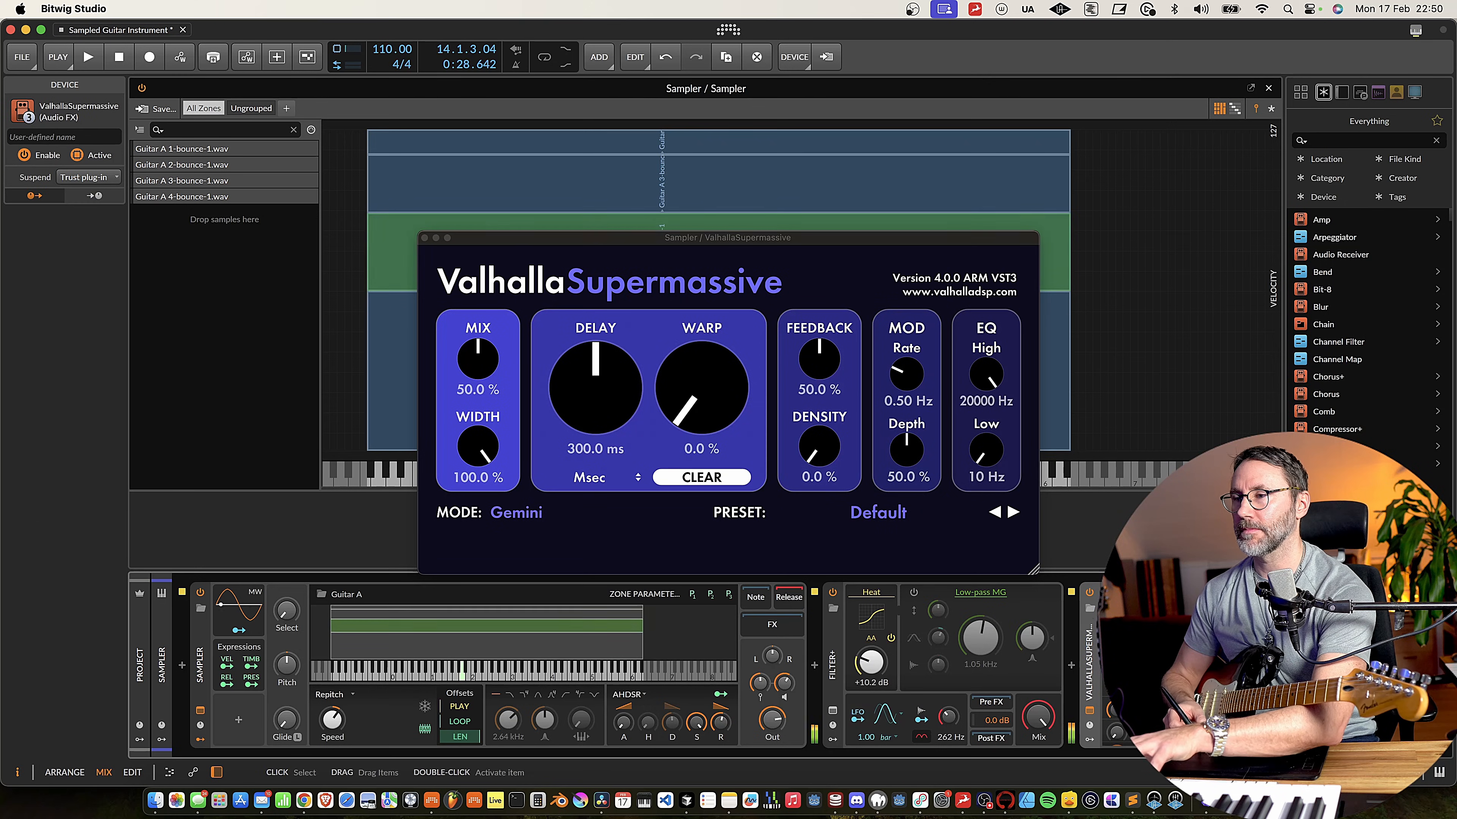
- Lower ValhallaSupermassive's mix, raise its low EQ cutoff and lower its high EQ cutoff
drag(477, 362, 474, 387)
drag(985, 453, 987, 428)
drag(990, 374, 994, 527)
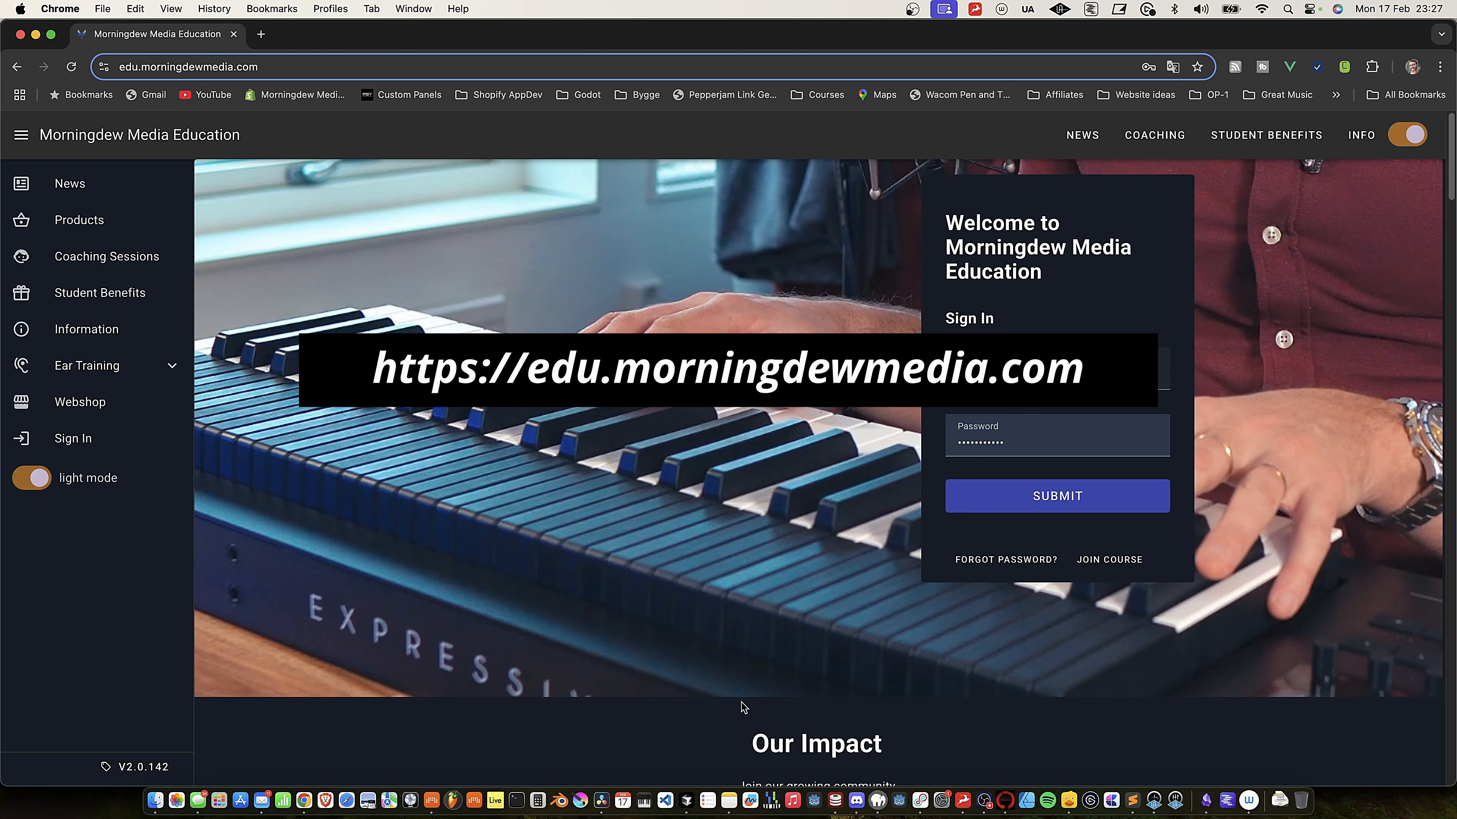
- Switch to the Morningdew Media Education site in Chrome and look through its home page and its courses and products
scroll(634, 522, down, 6)
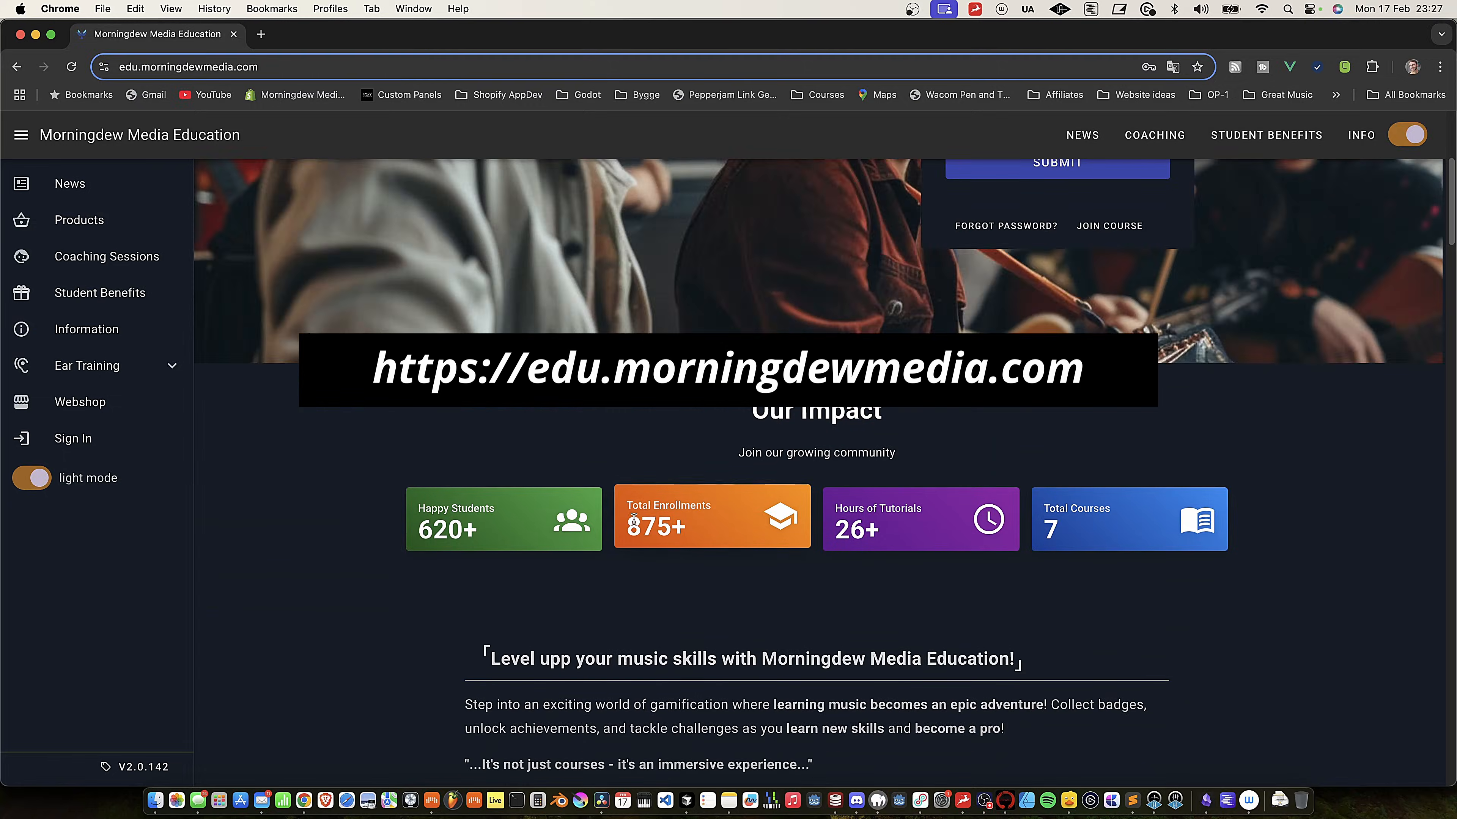
click(86, 222)
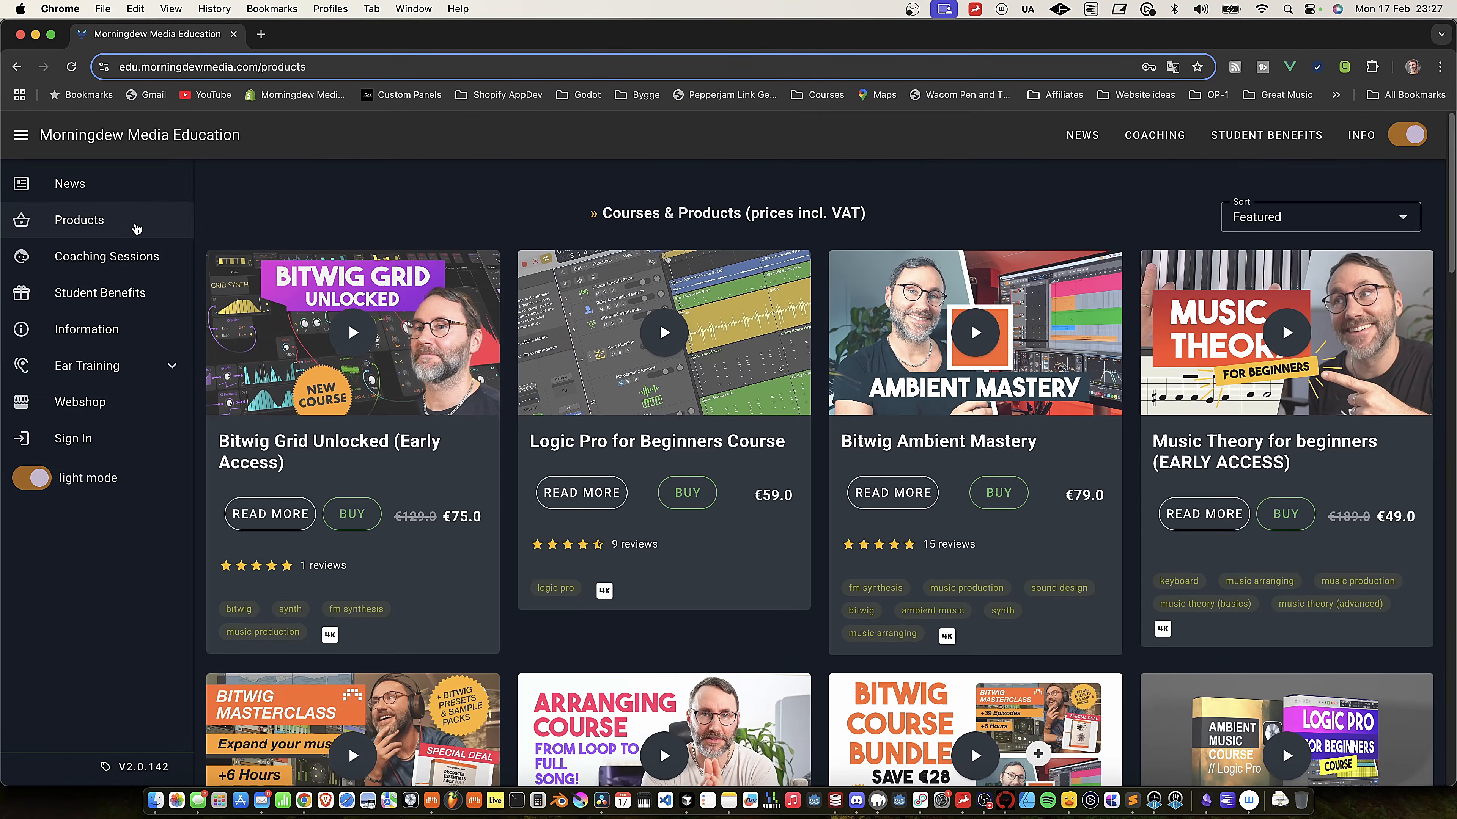
scroll(1445, 218, down, 2)
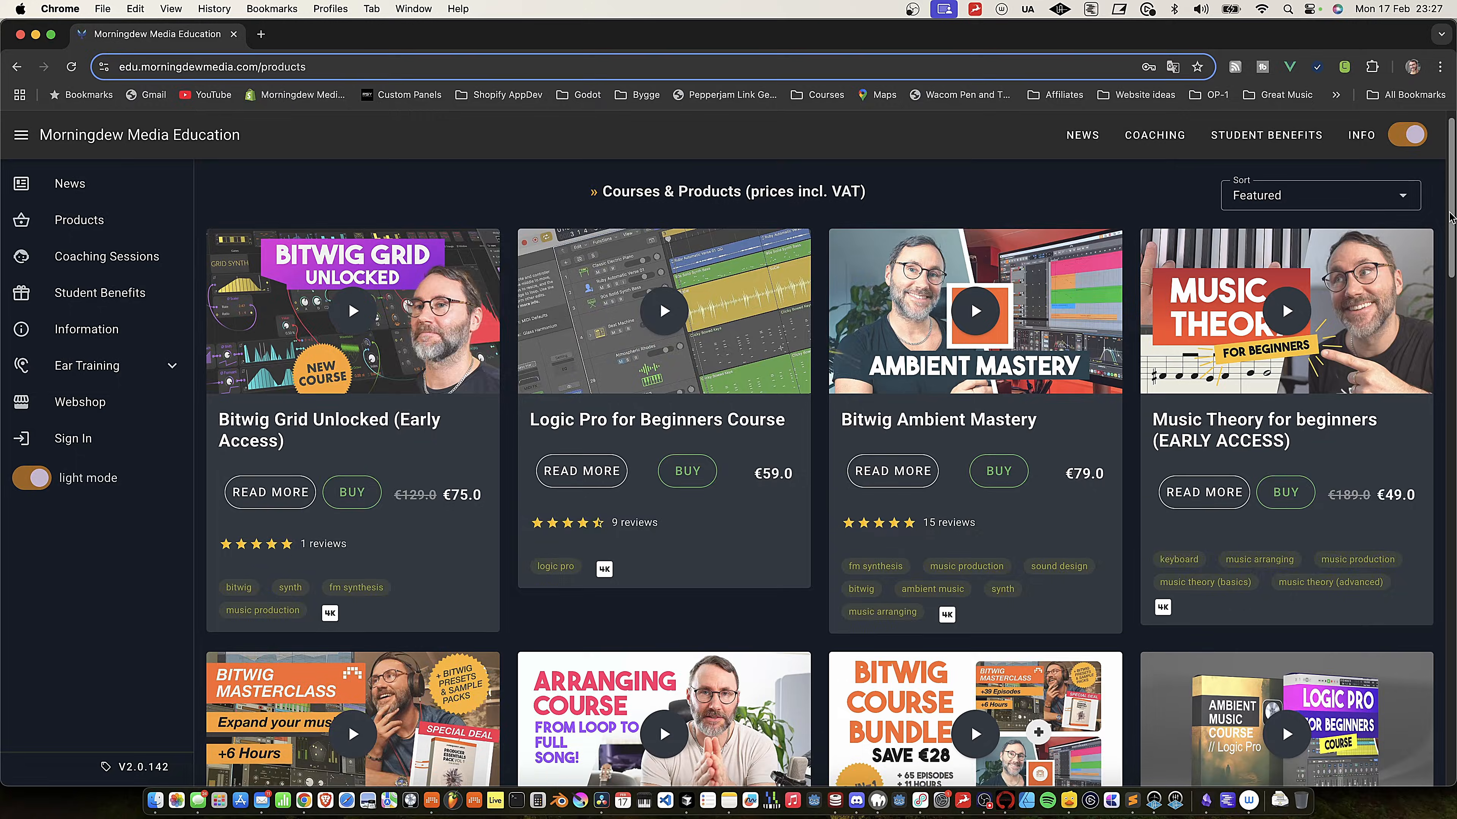
drag(1448, 222, 1447, 227)
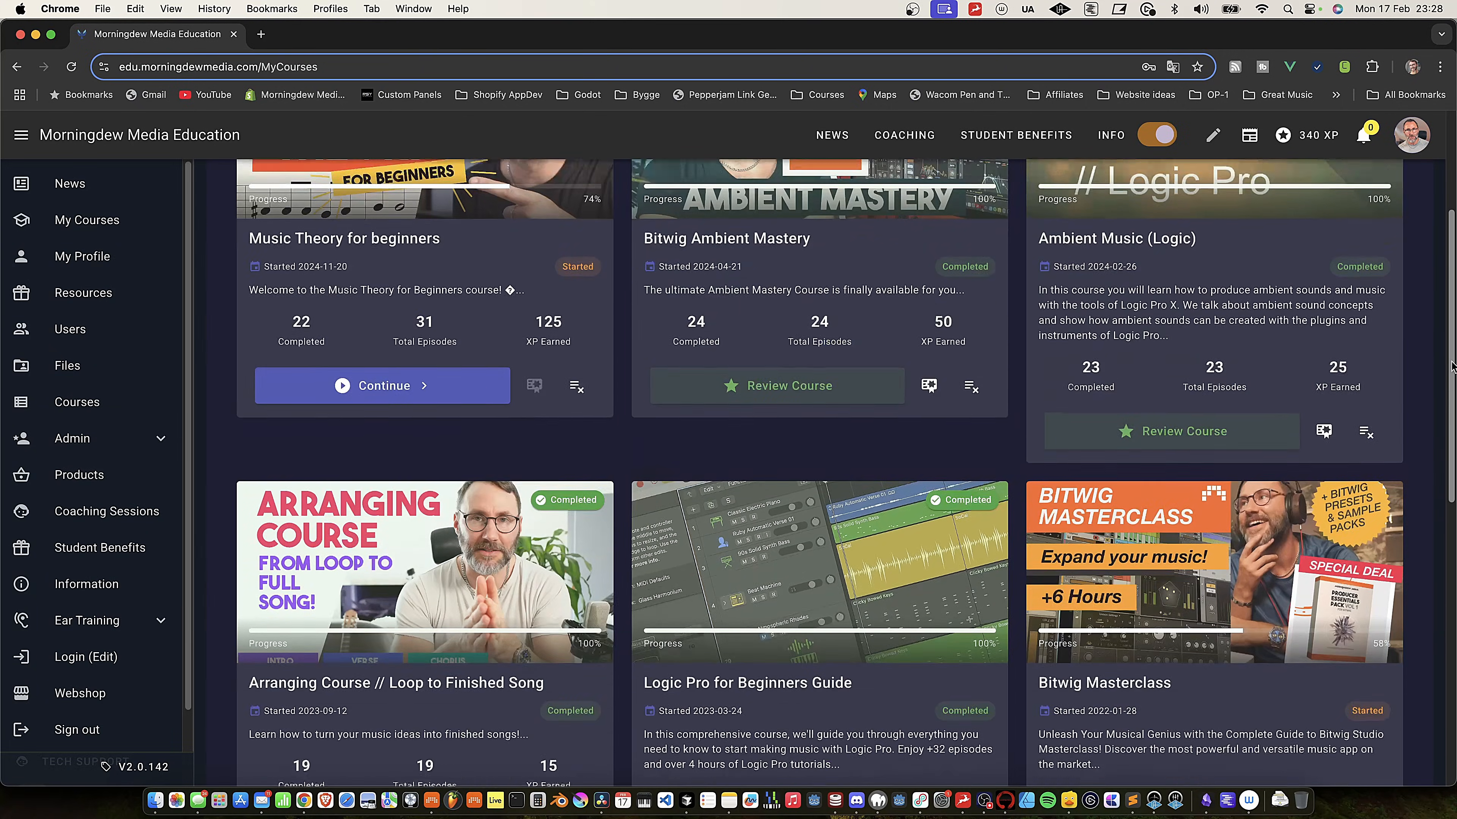
- Open the completed Bitwig Ambient Mastery course from My Courses and show its lesson "02. L1 Pad (Polymer) + Reverb Design"
scroll(1456, 294, up, 1)
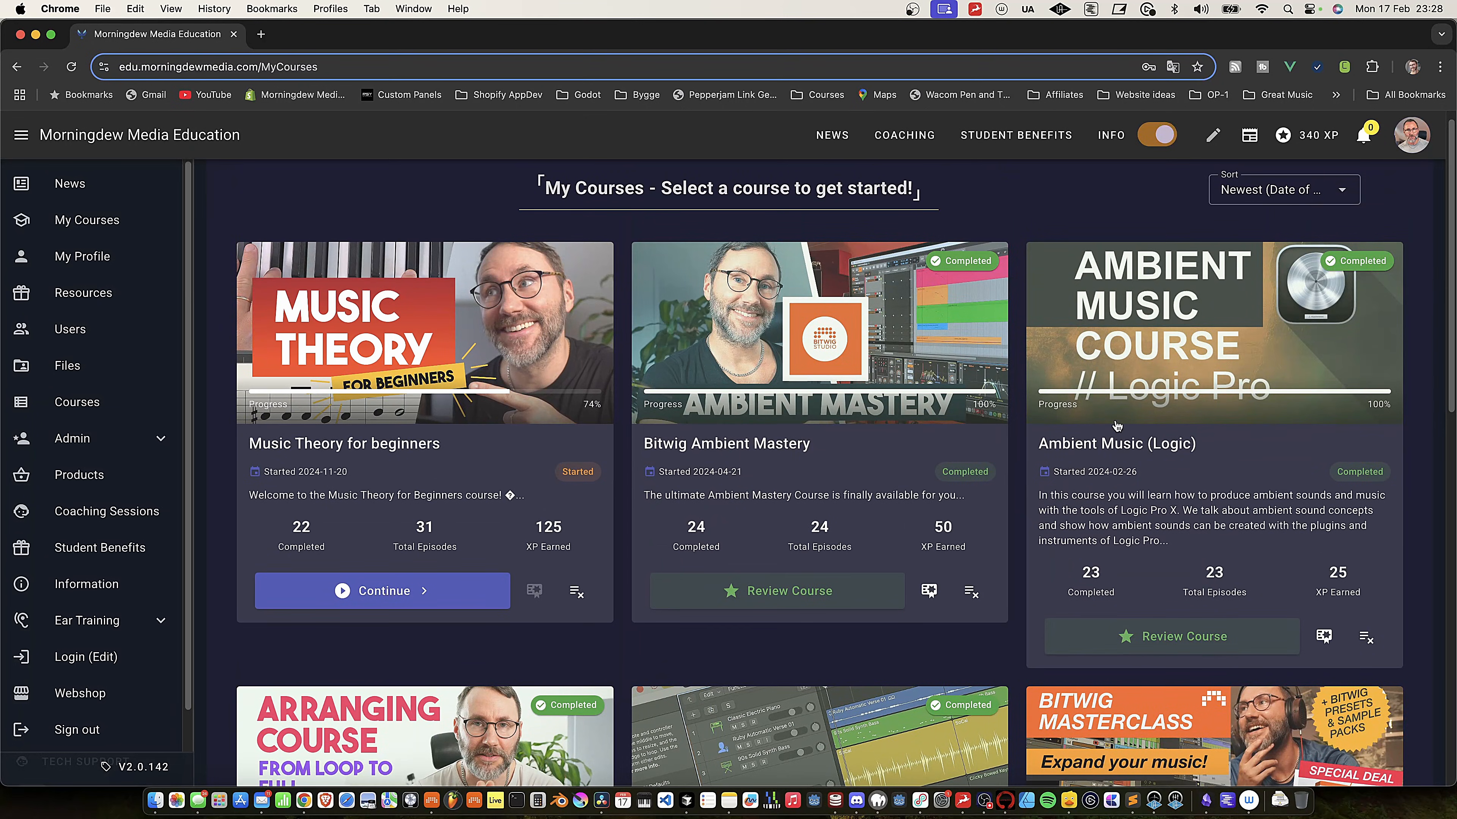
click(773, 591)
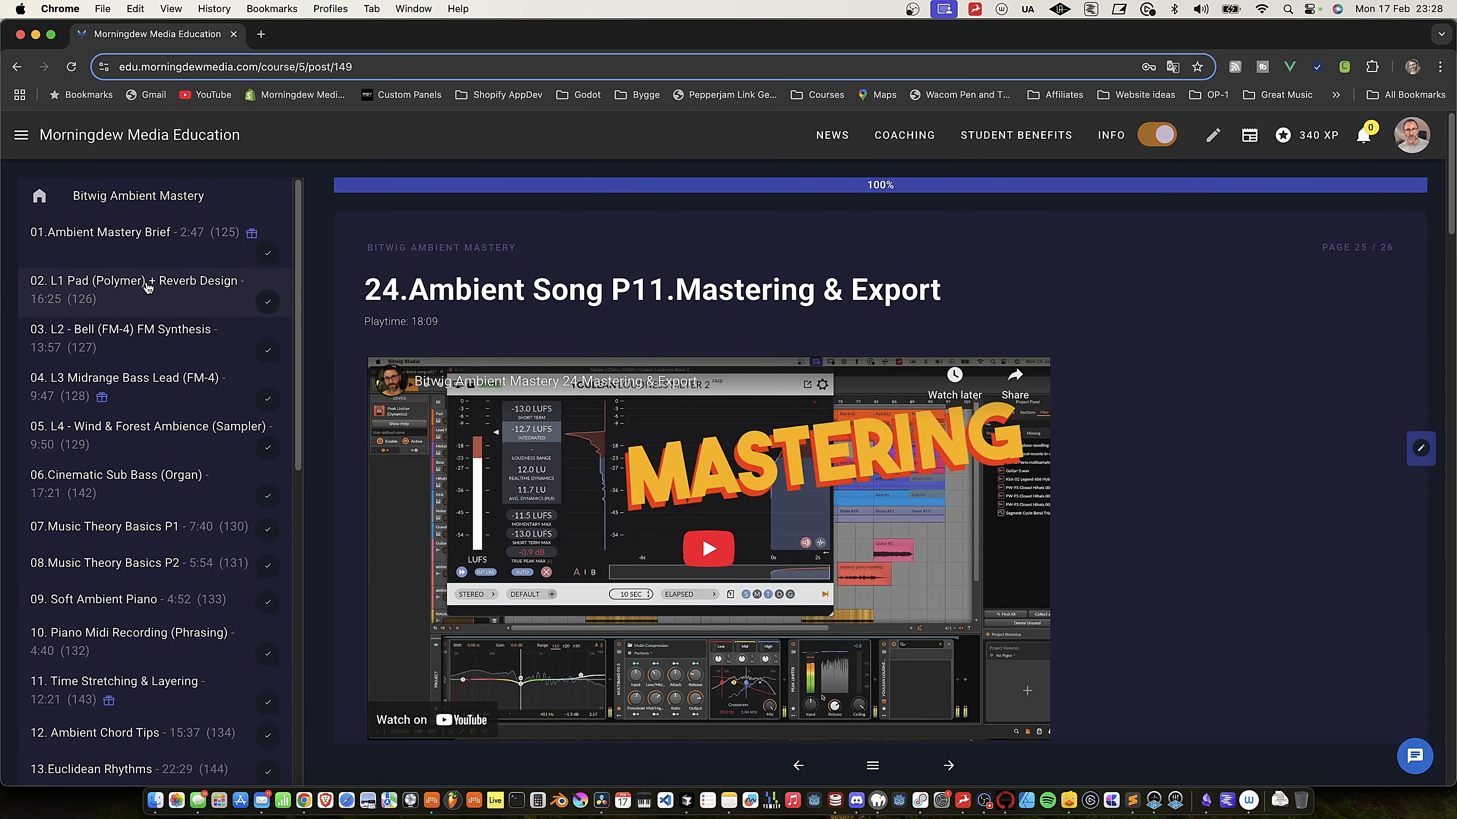
click(147, 285)
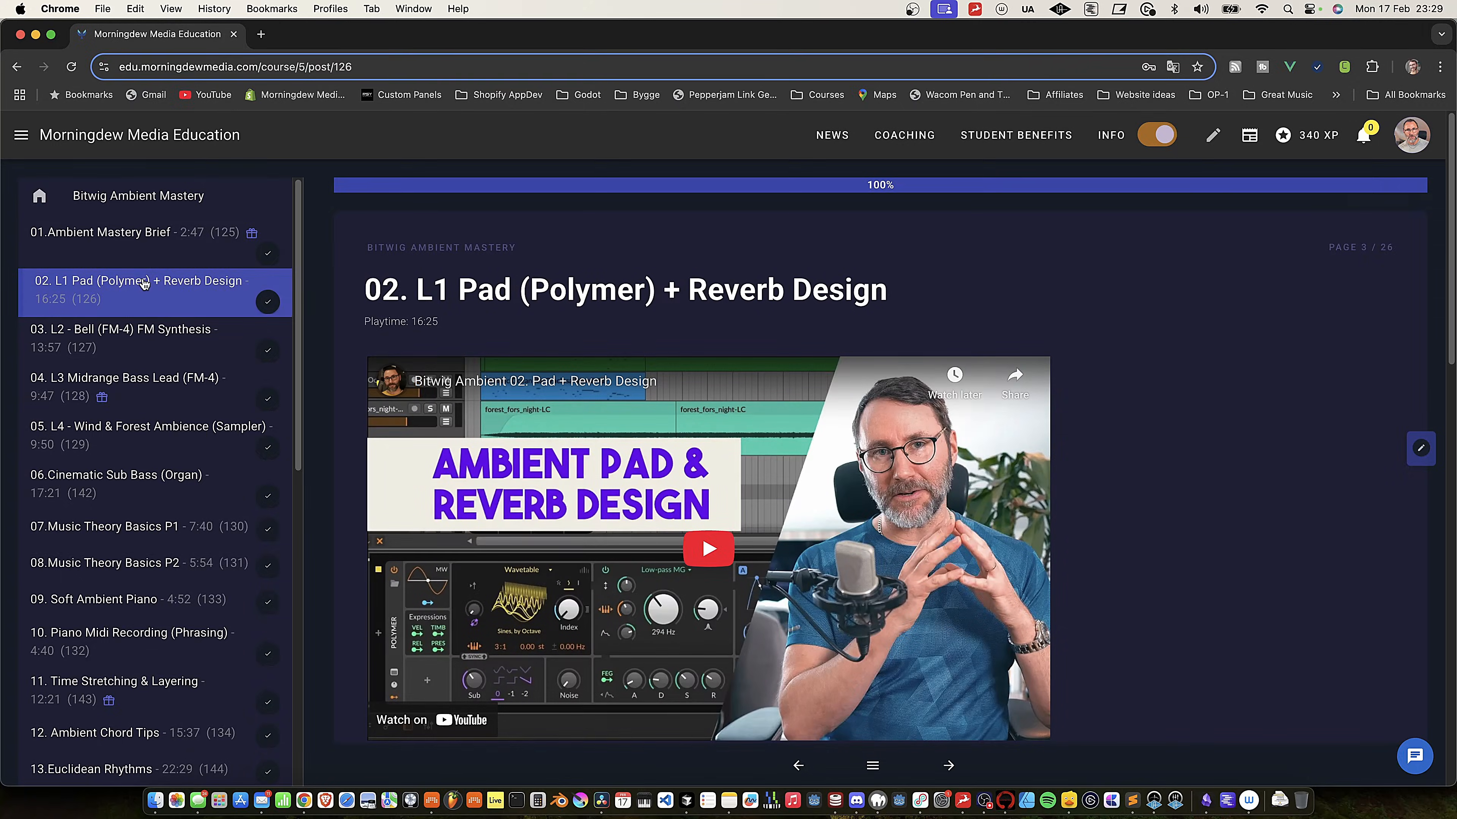